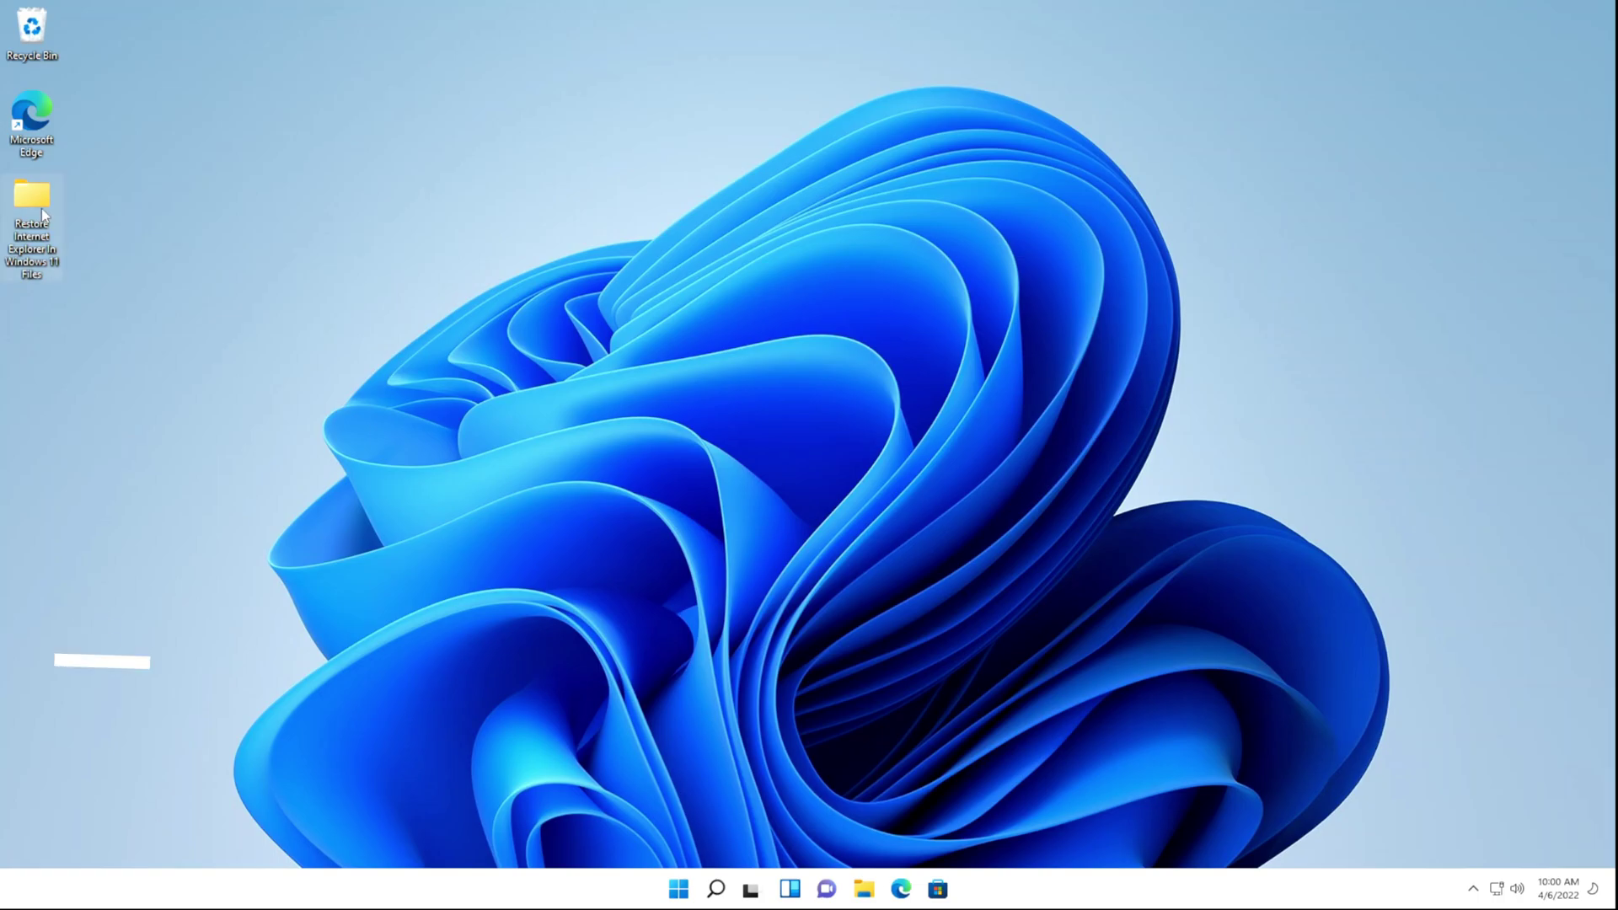
Step: Merge takeownership.reg from the '1. Take Ownership Registry File' folder into the registry, then show This PC
double_click(42, 209)
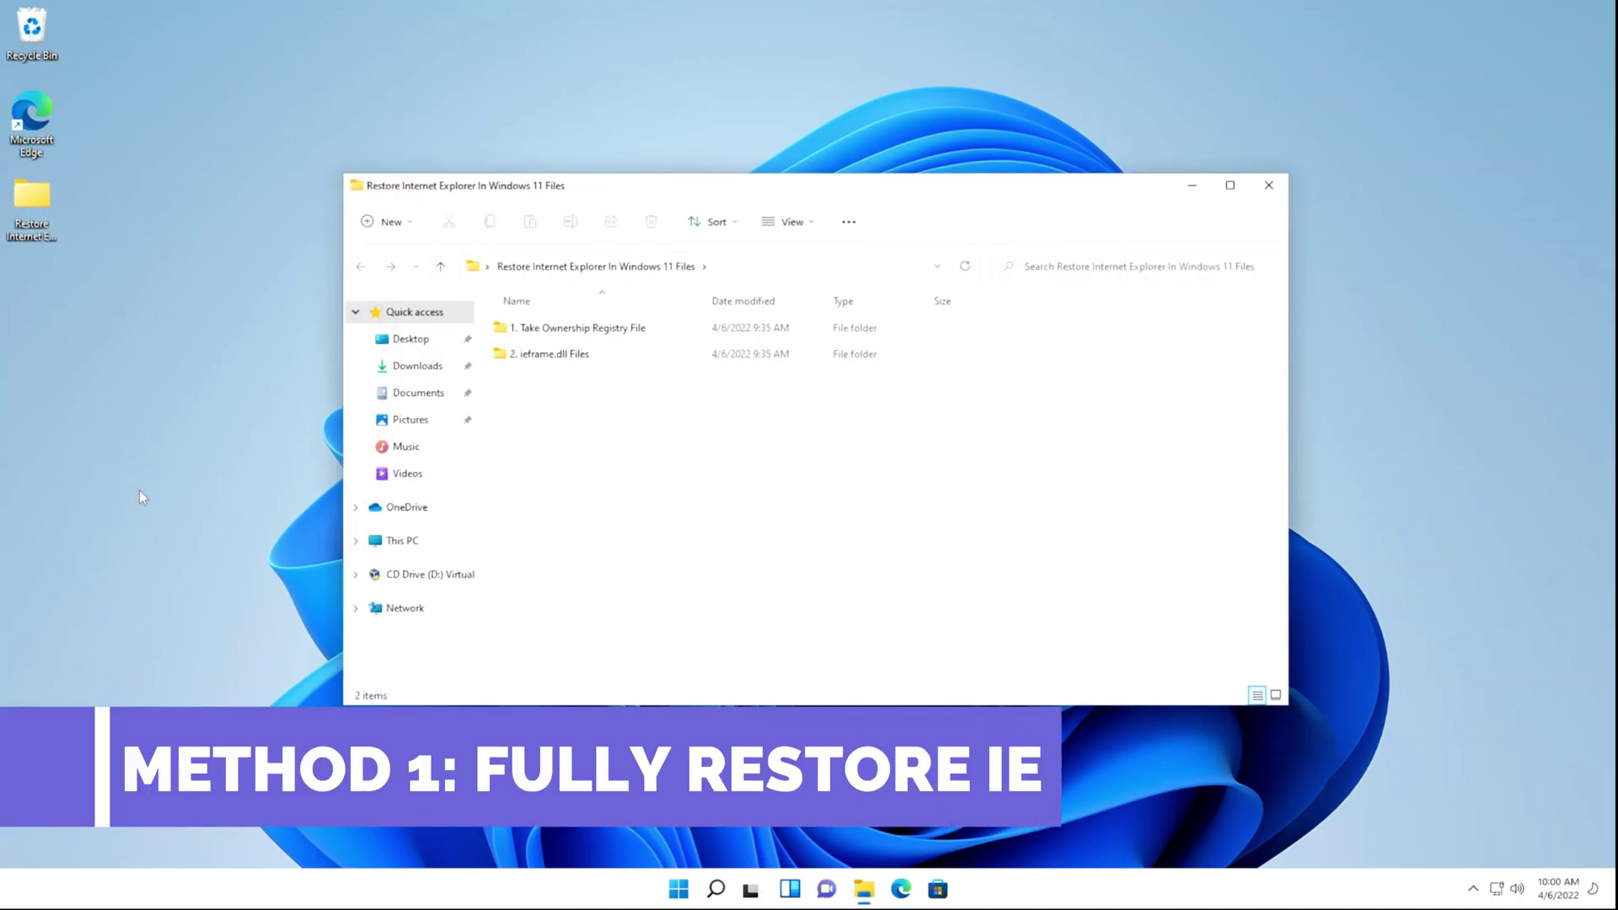
double_click(573, 331)
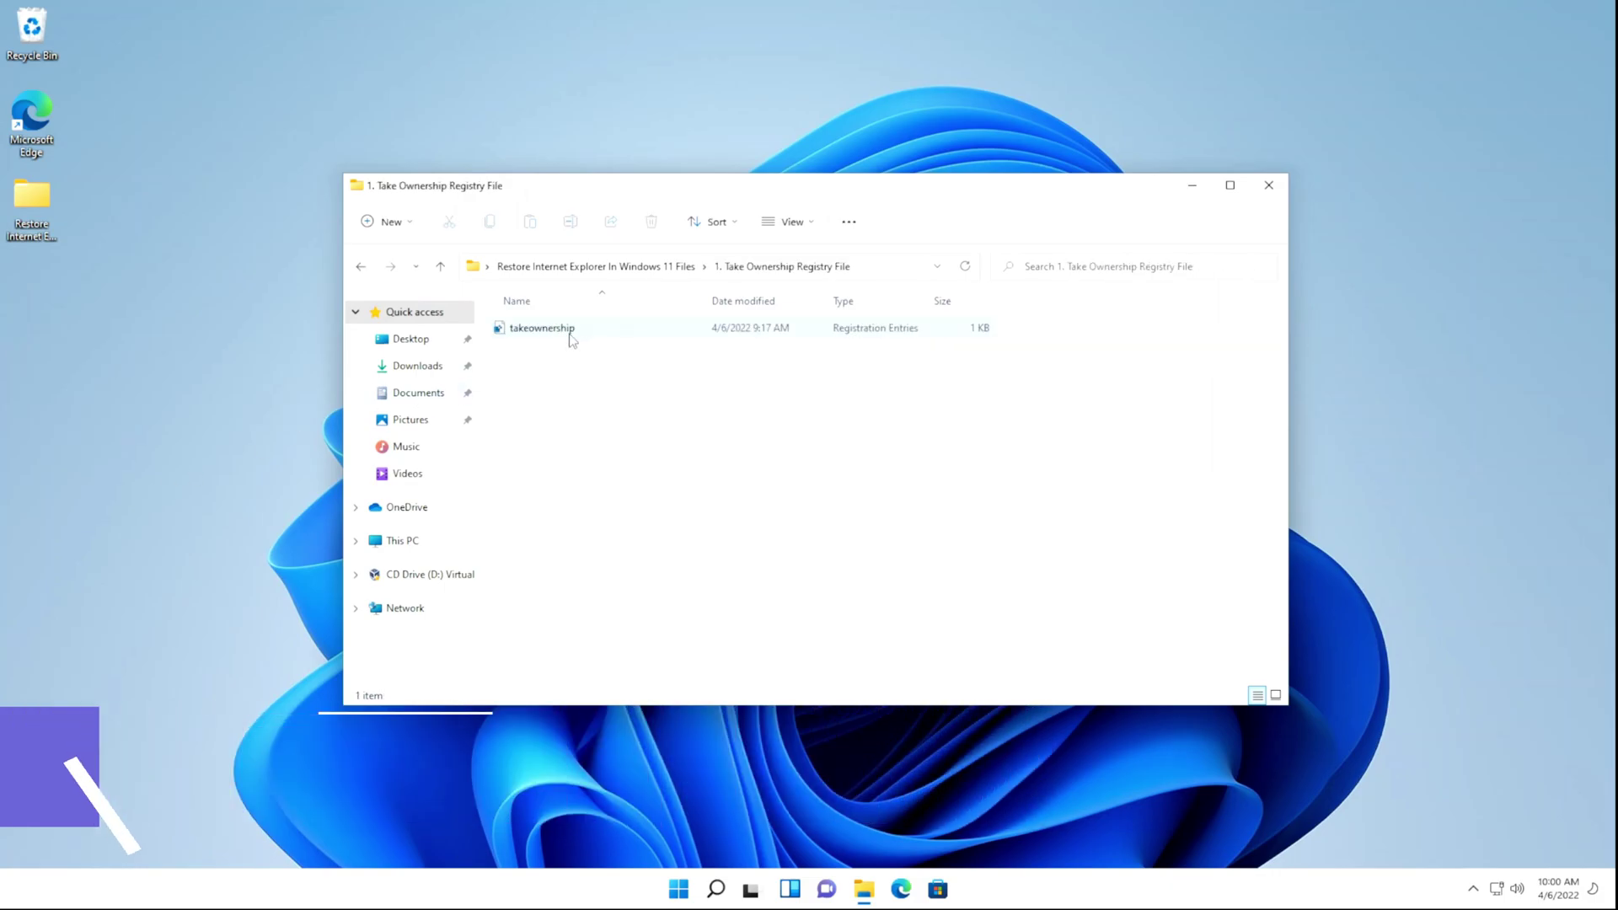
double_click(569, 330)
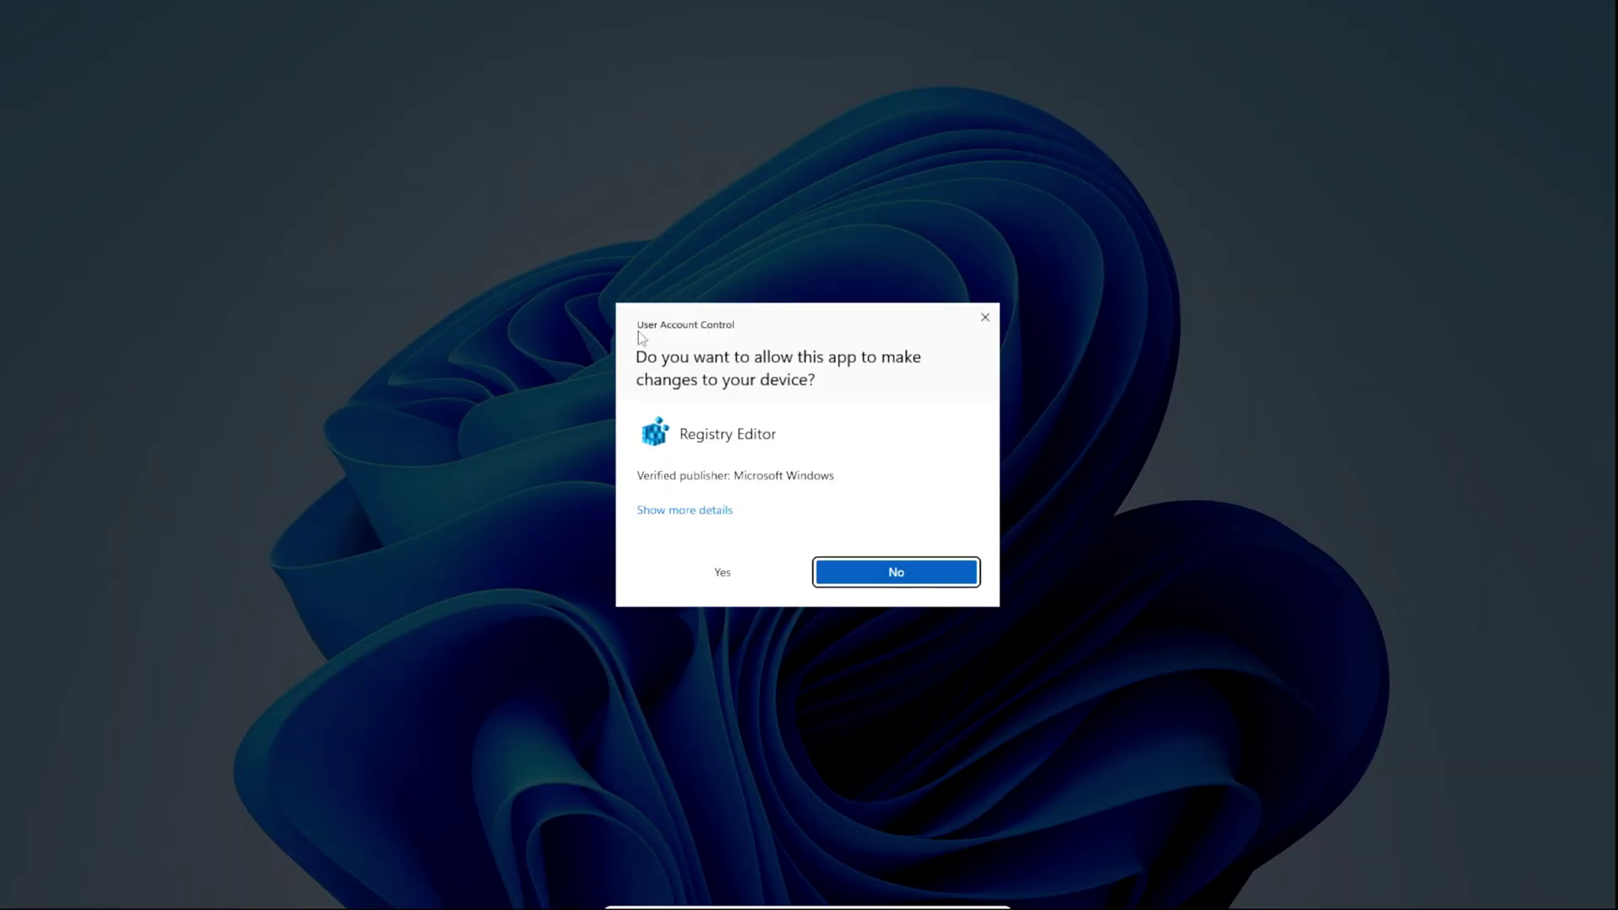
left_click(723, 573)
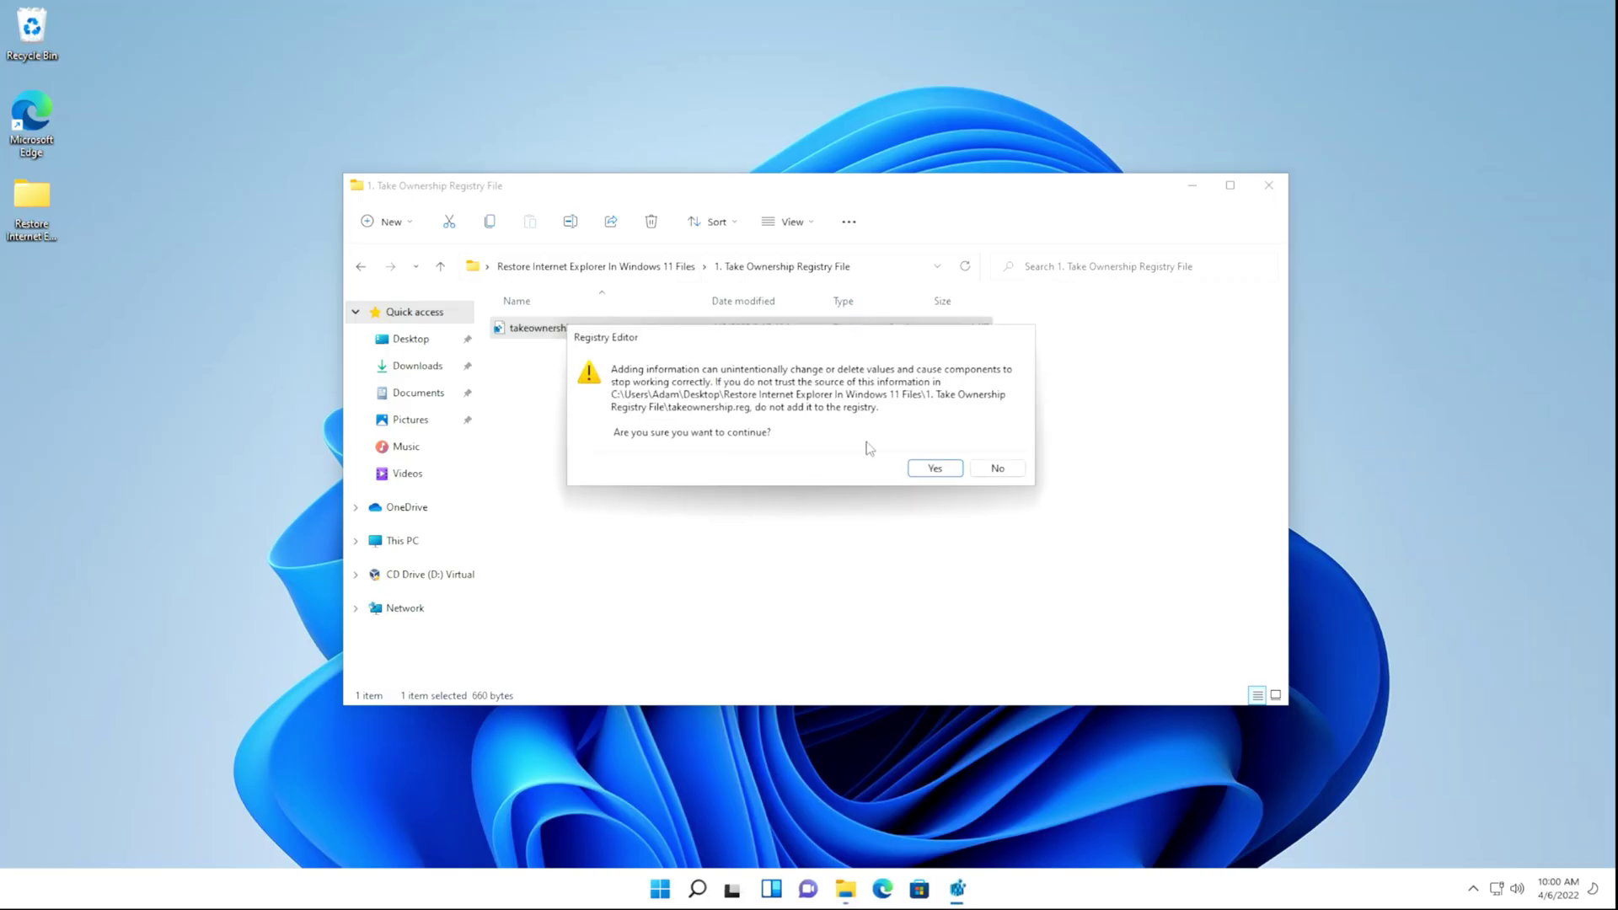
left_click(928, 470)
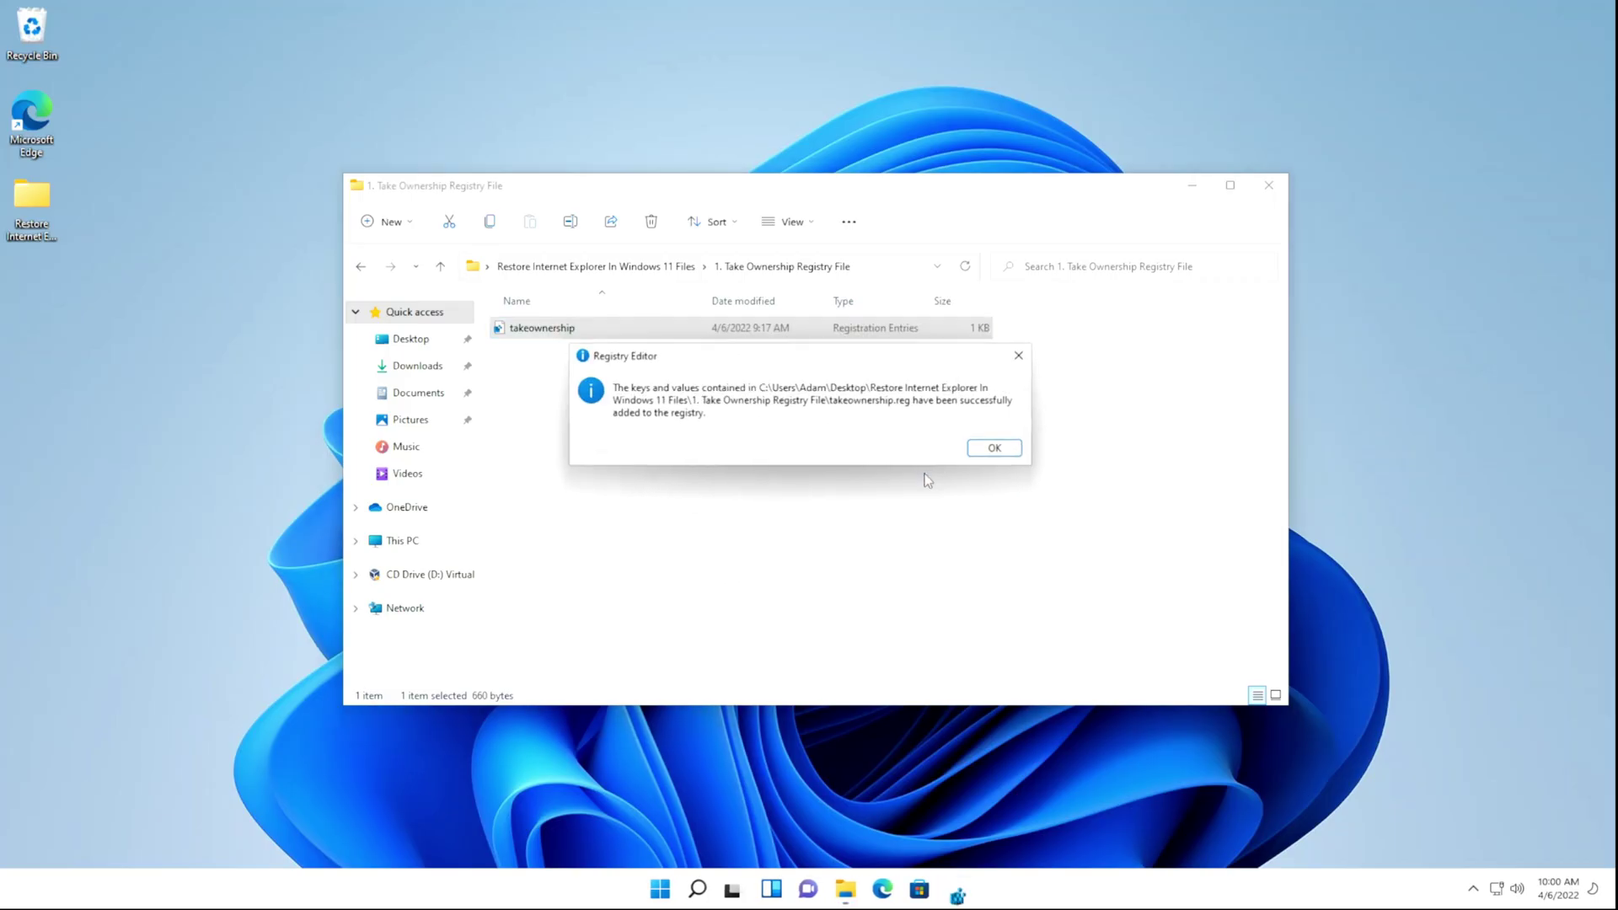
left_click(994, 450)
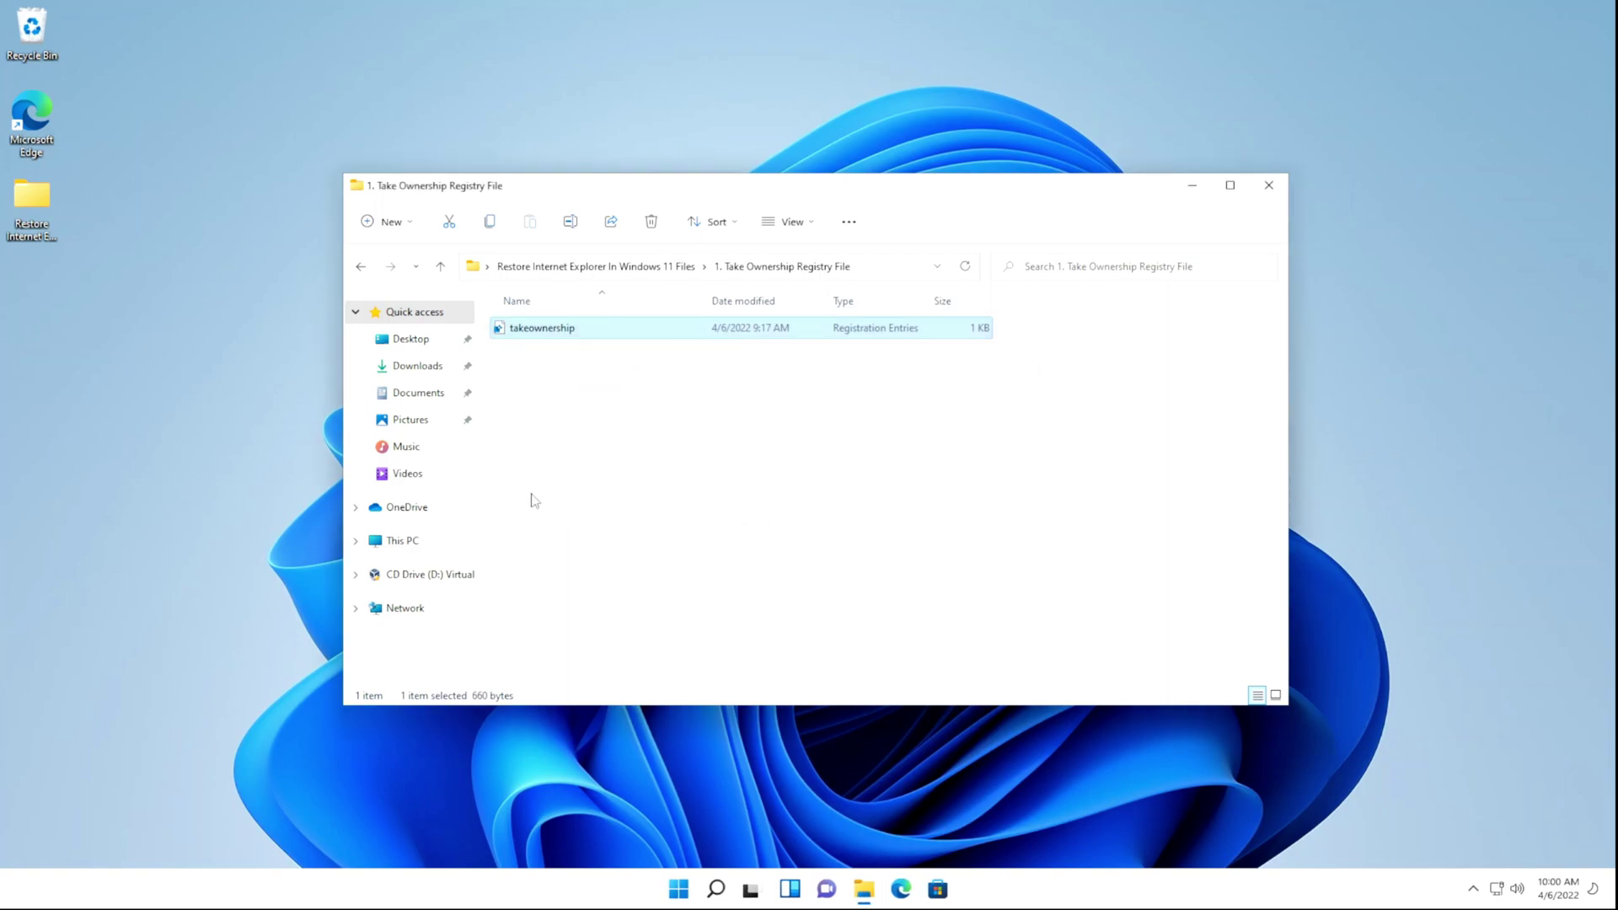
left_click(409, 544)
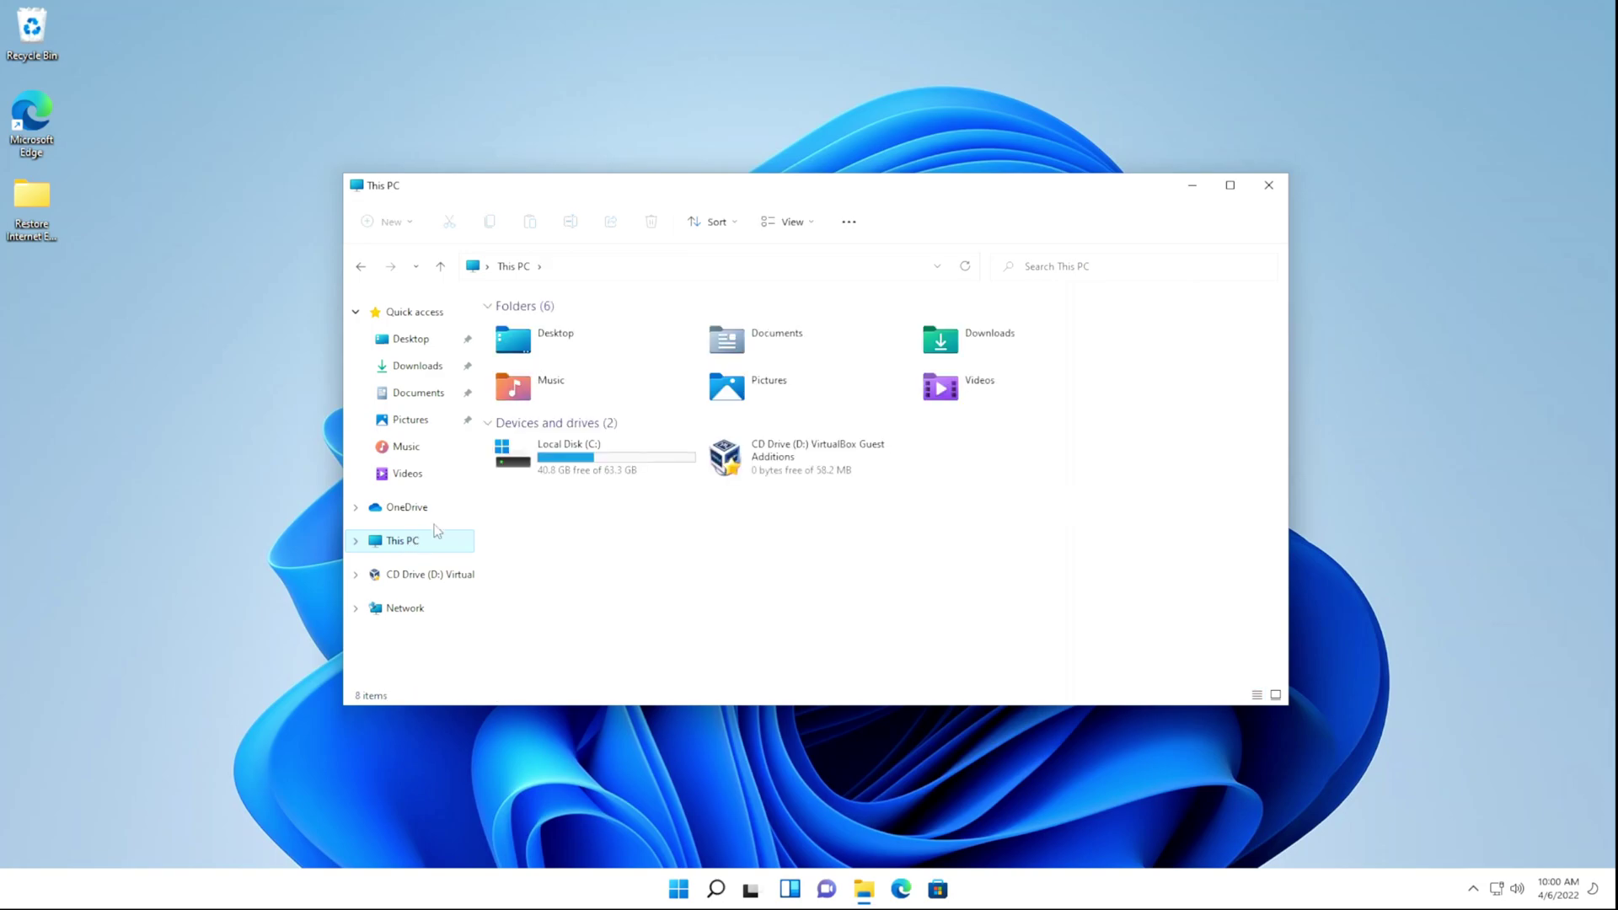
Step: Use the Take Ownership context command on C:\Windows\System32 and approve the UAC prompt
double_click(573, 460)
double_click(556, 438)
scroll(556, 439, "down", 7)
scroll(611, 477, "down", 12)
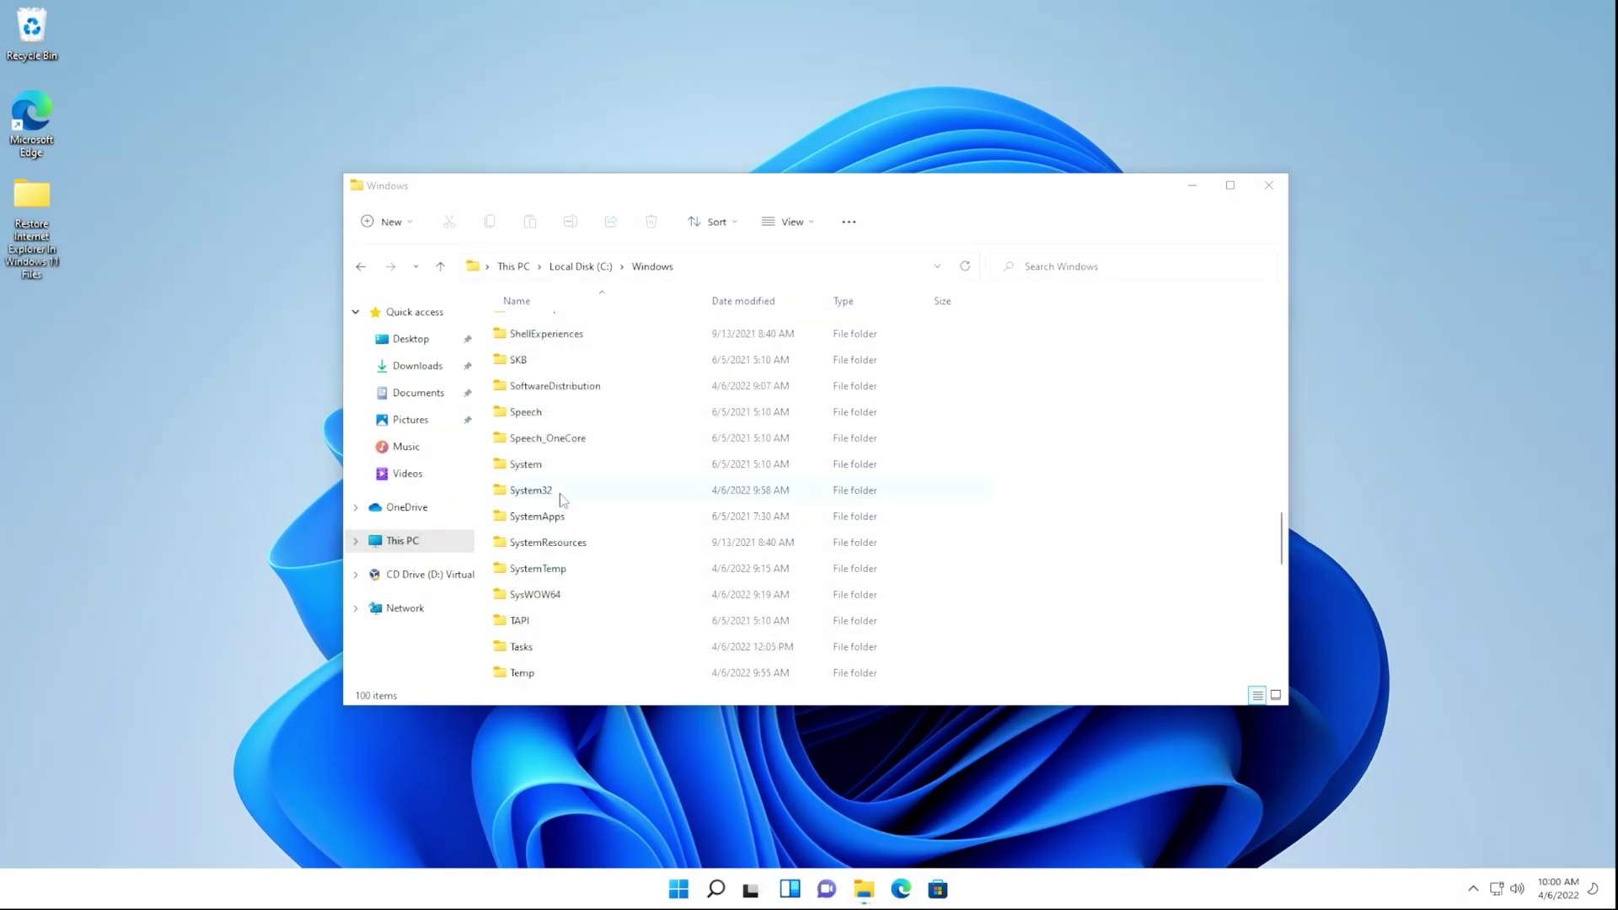
right_click(561, 498)
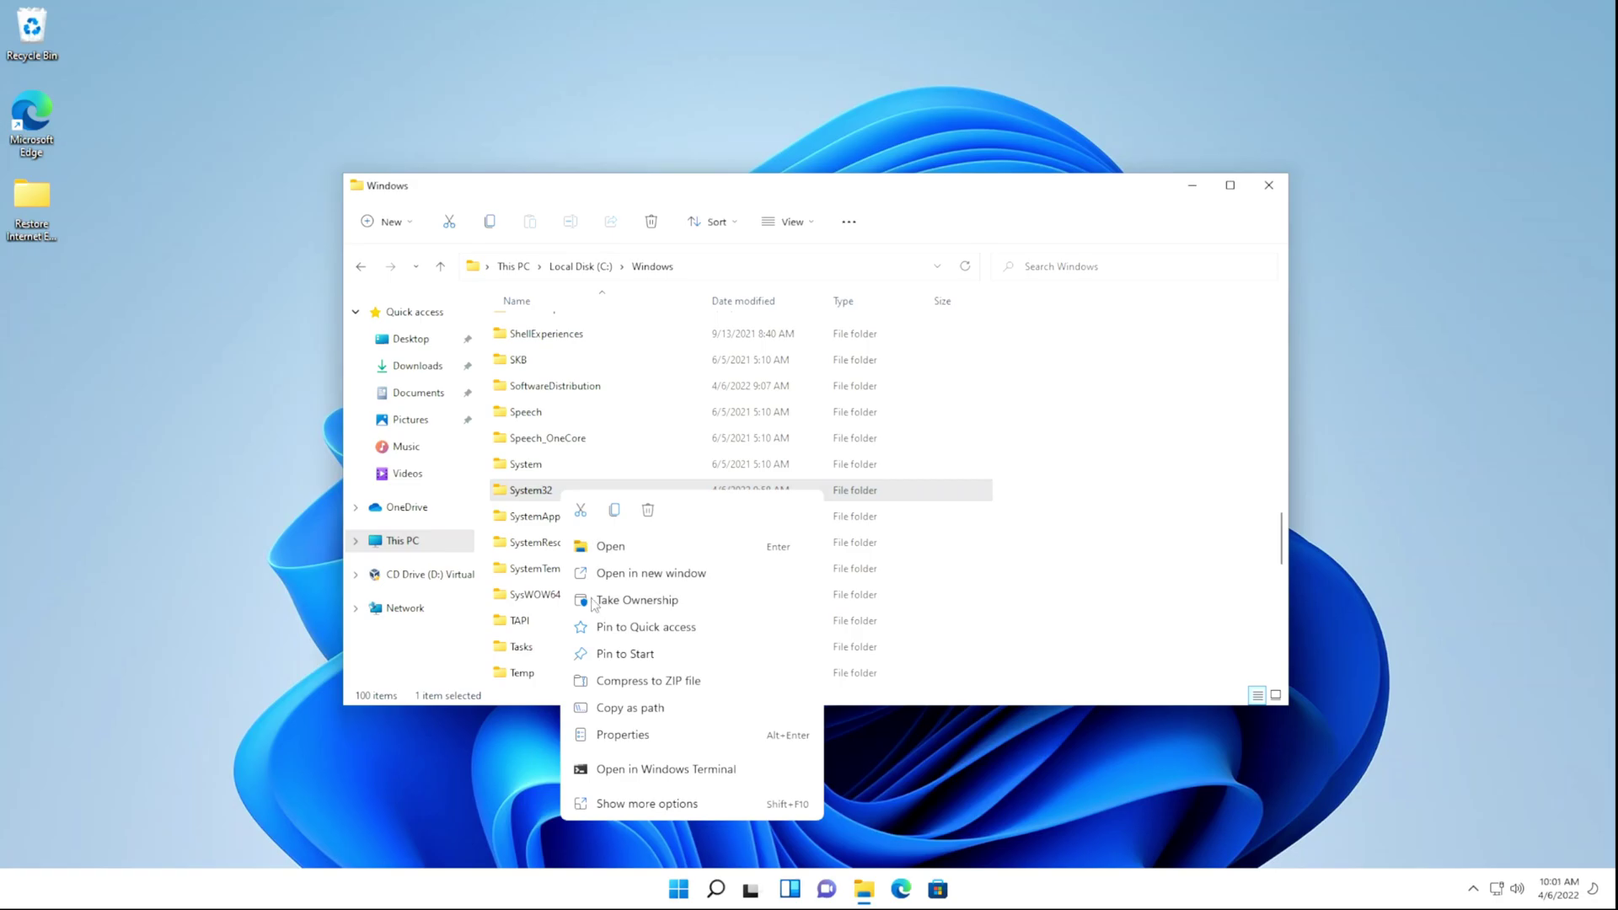
left_click(636, 805)
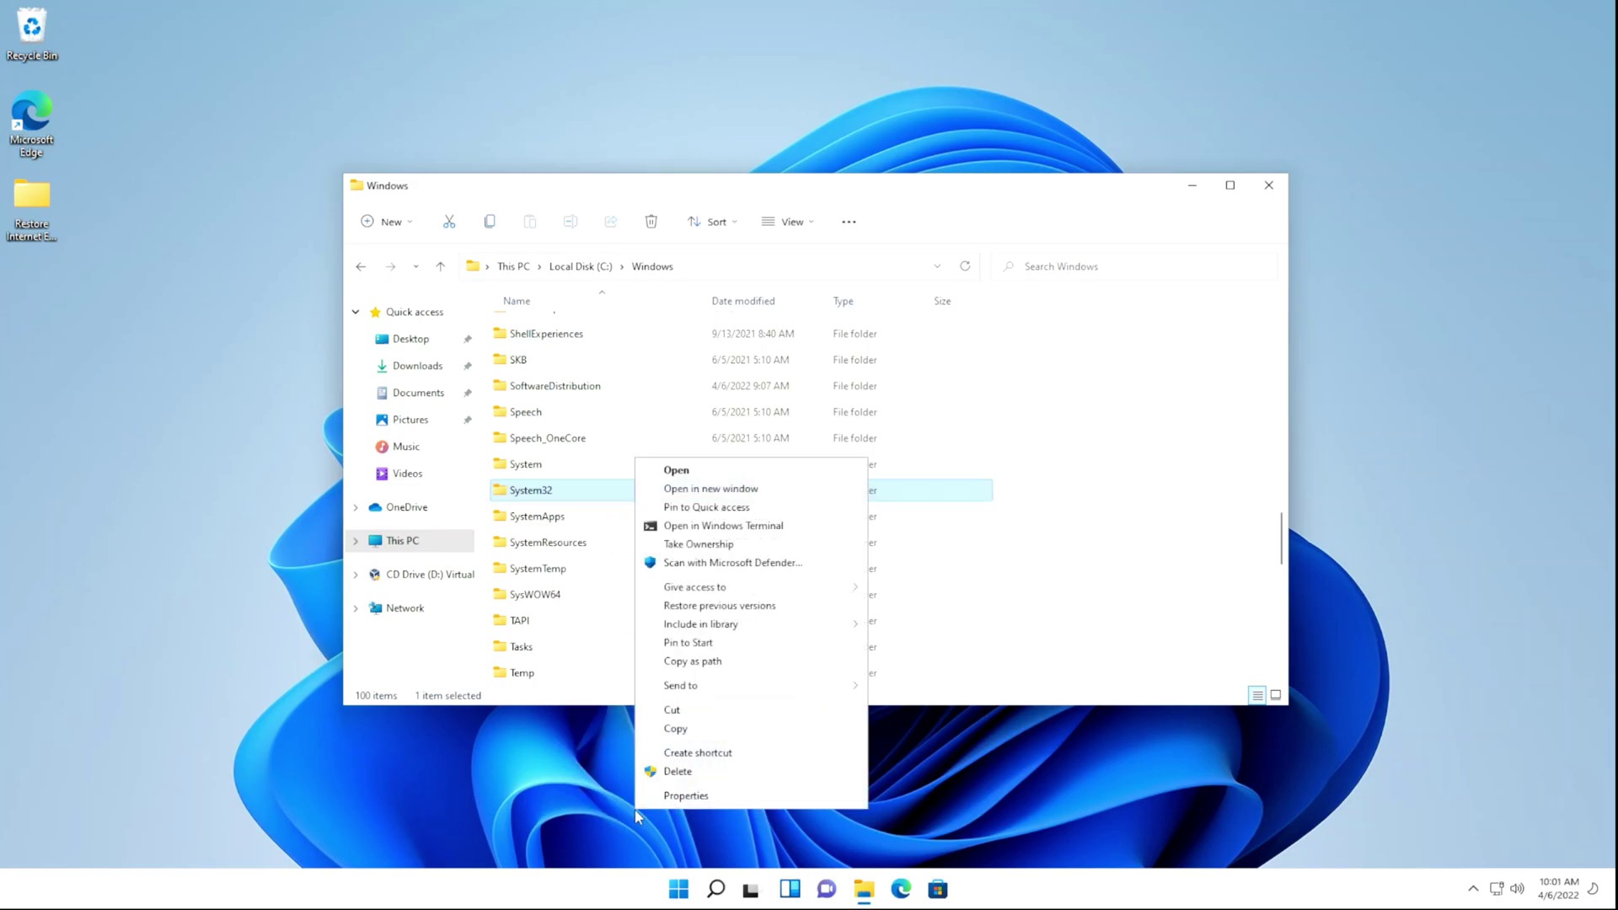
left_click(696, 546)
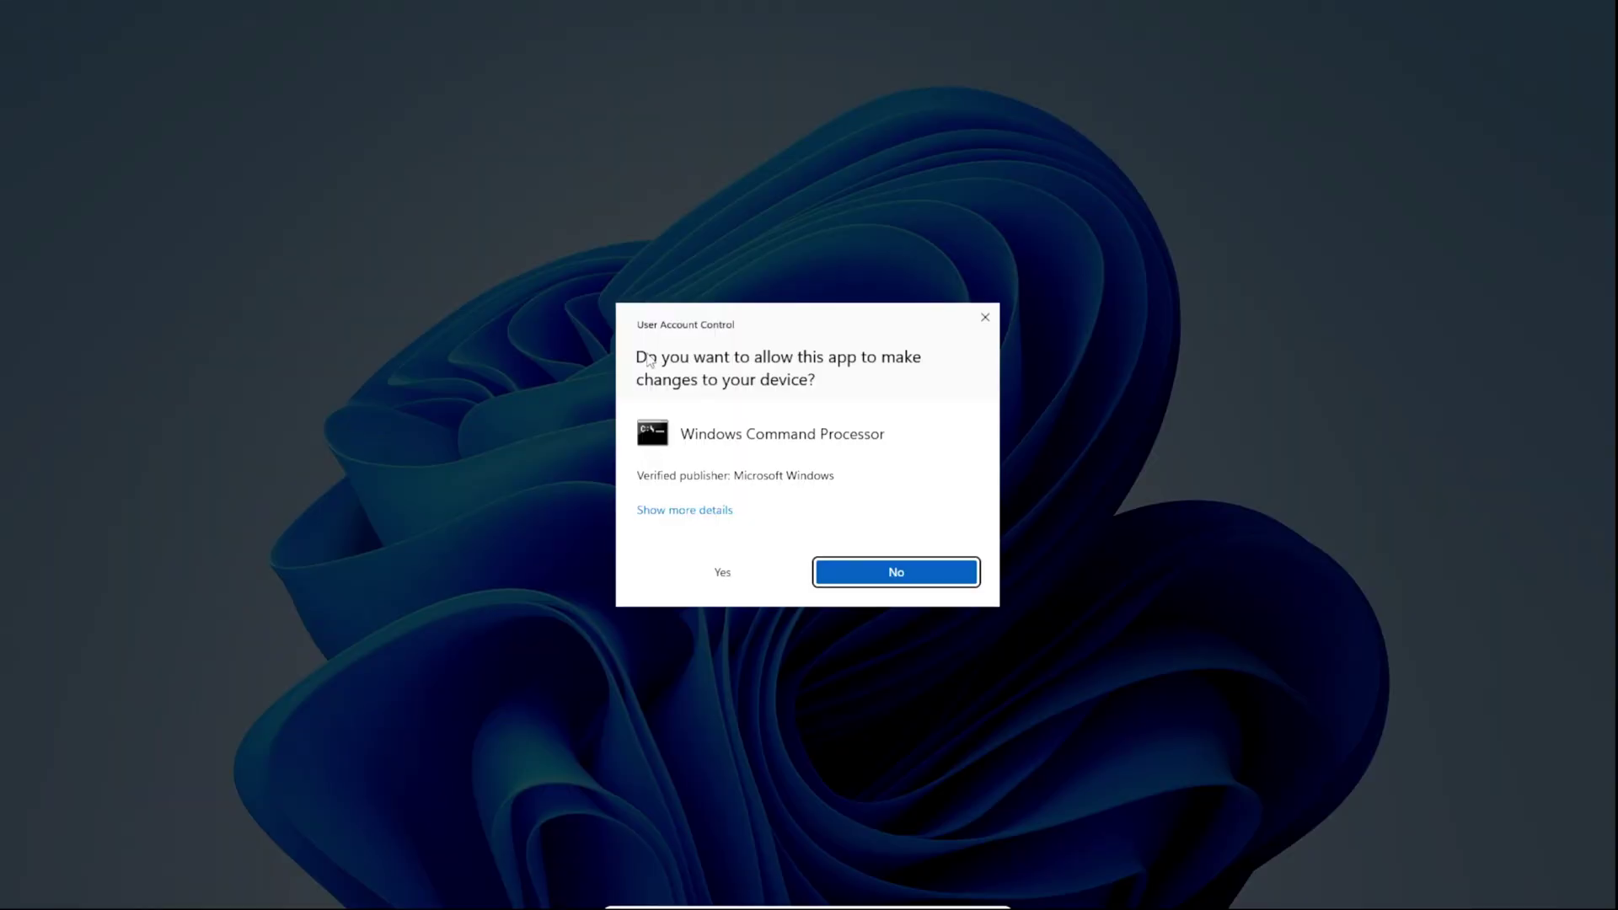
left_click(725, 573)
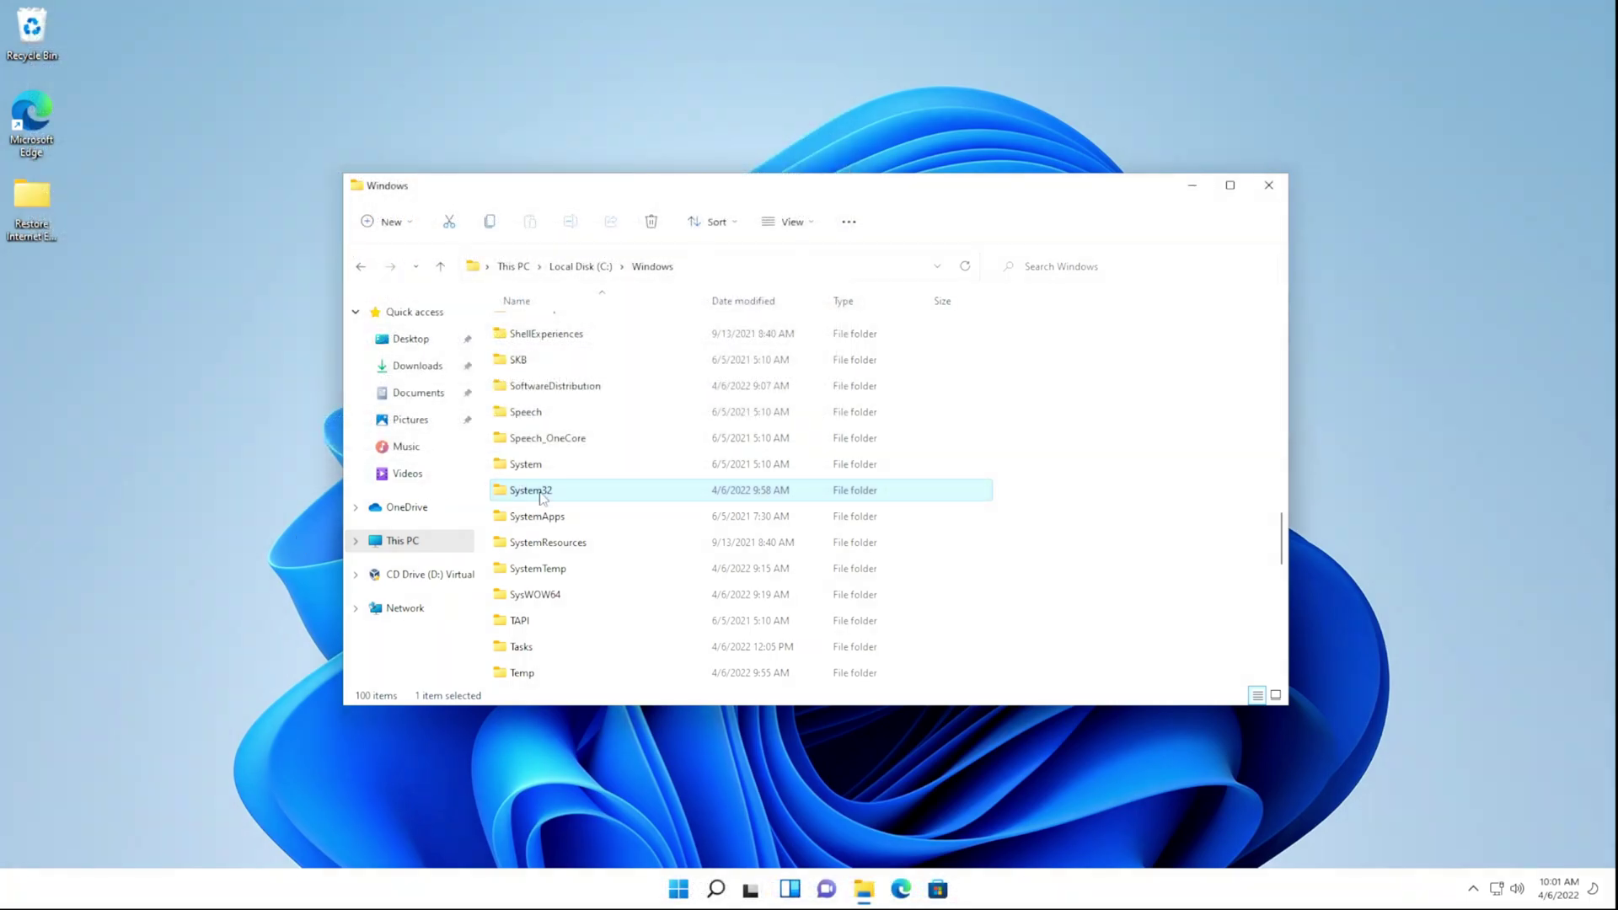
Step: Use the Take Ownership context command on C:\Windows\SysWOW64, approve UAC, and return to Explorer
left_click(542, 602)
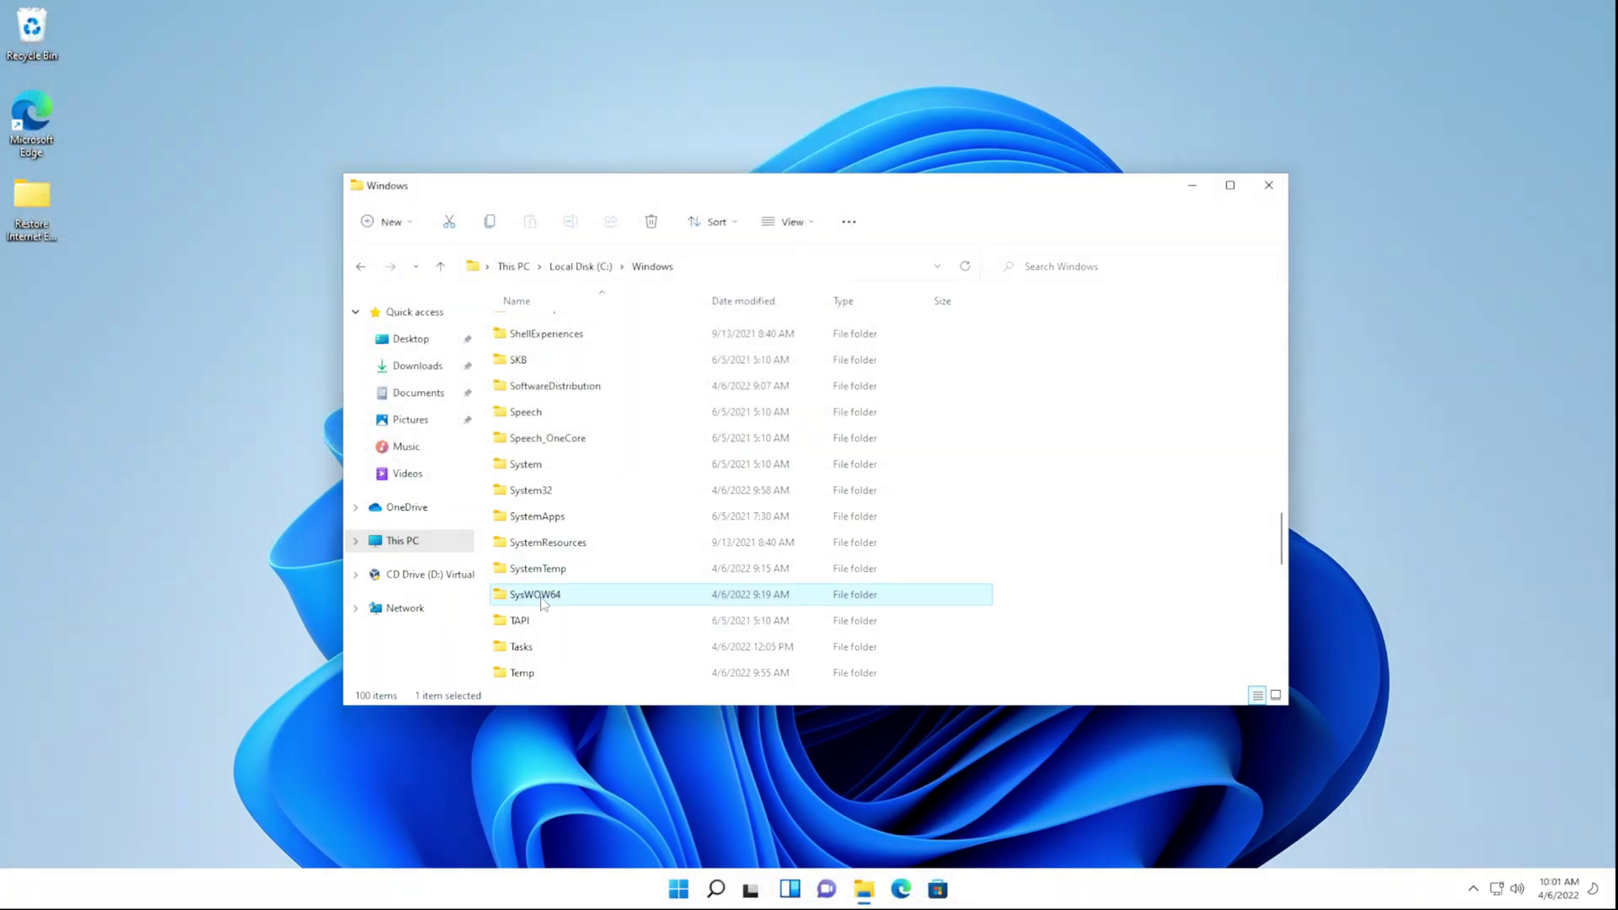
right_click(542, 602)
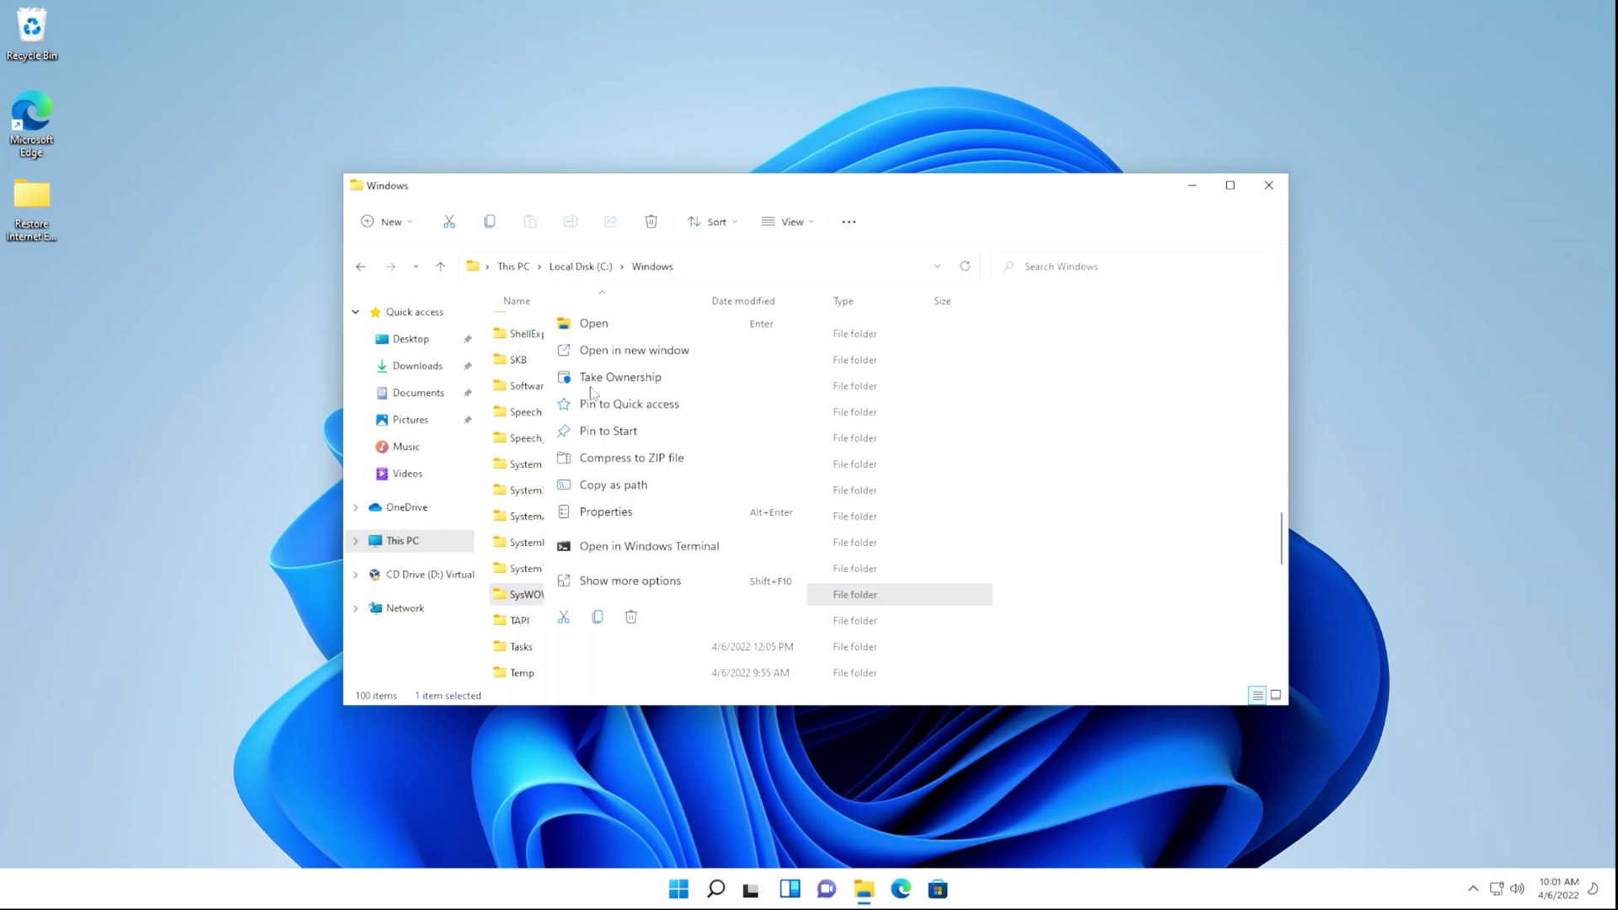
left_click(615, 584)
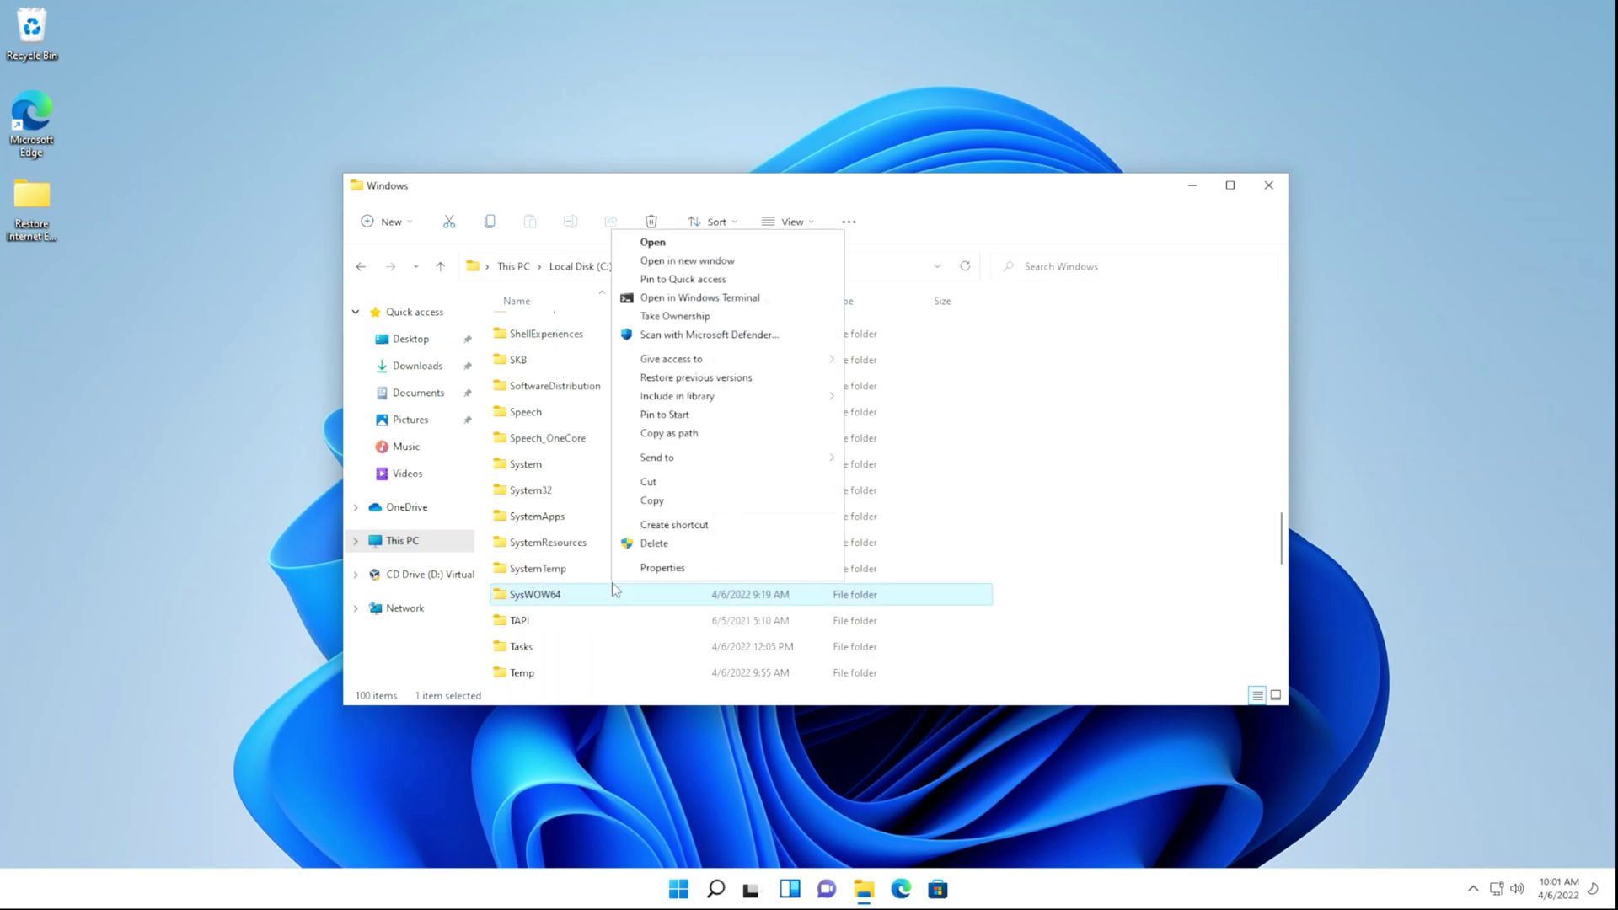
left_click(674, 317)
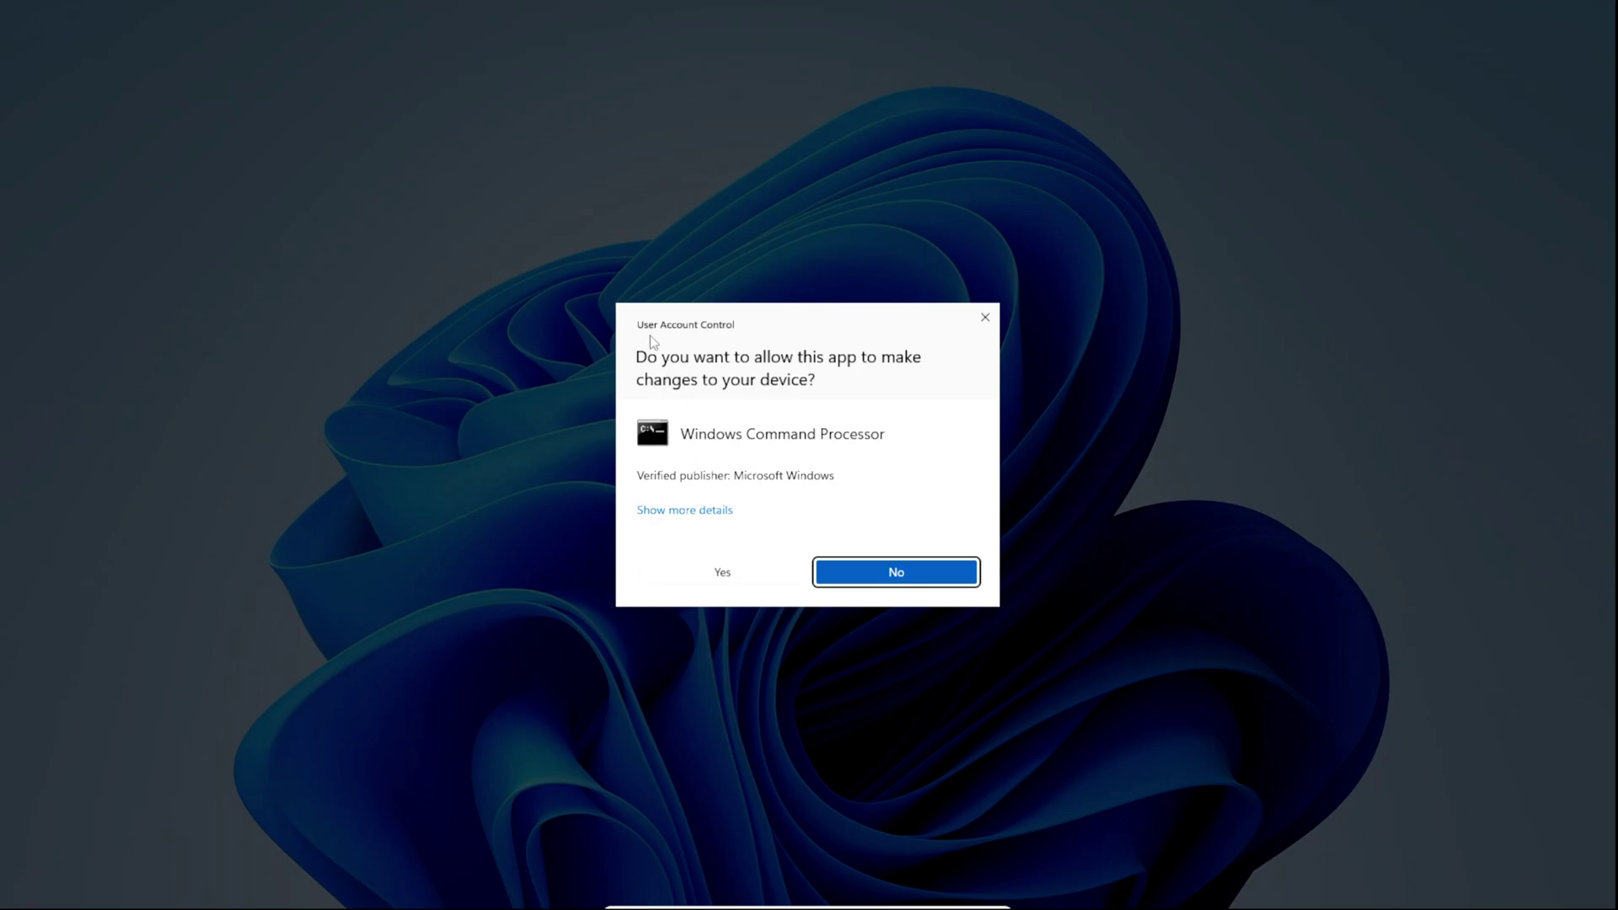
left_click(721, 574)
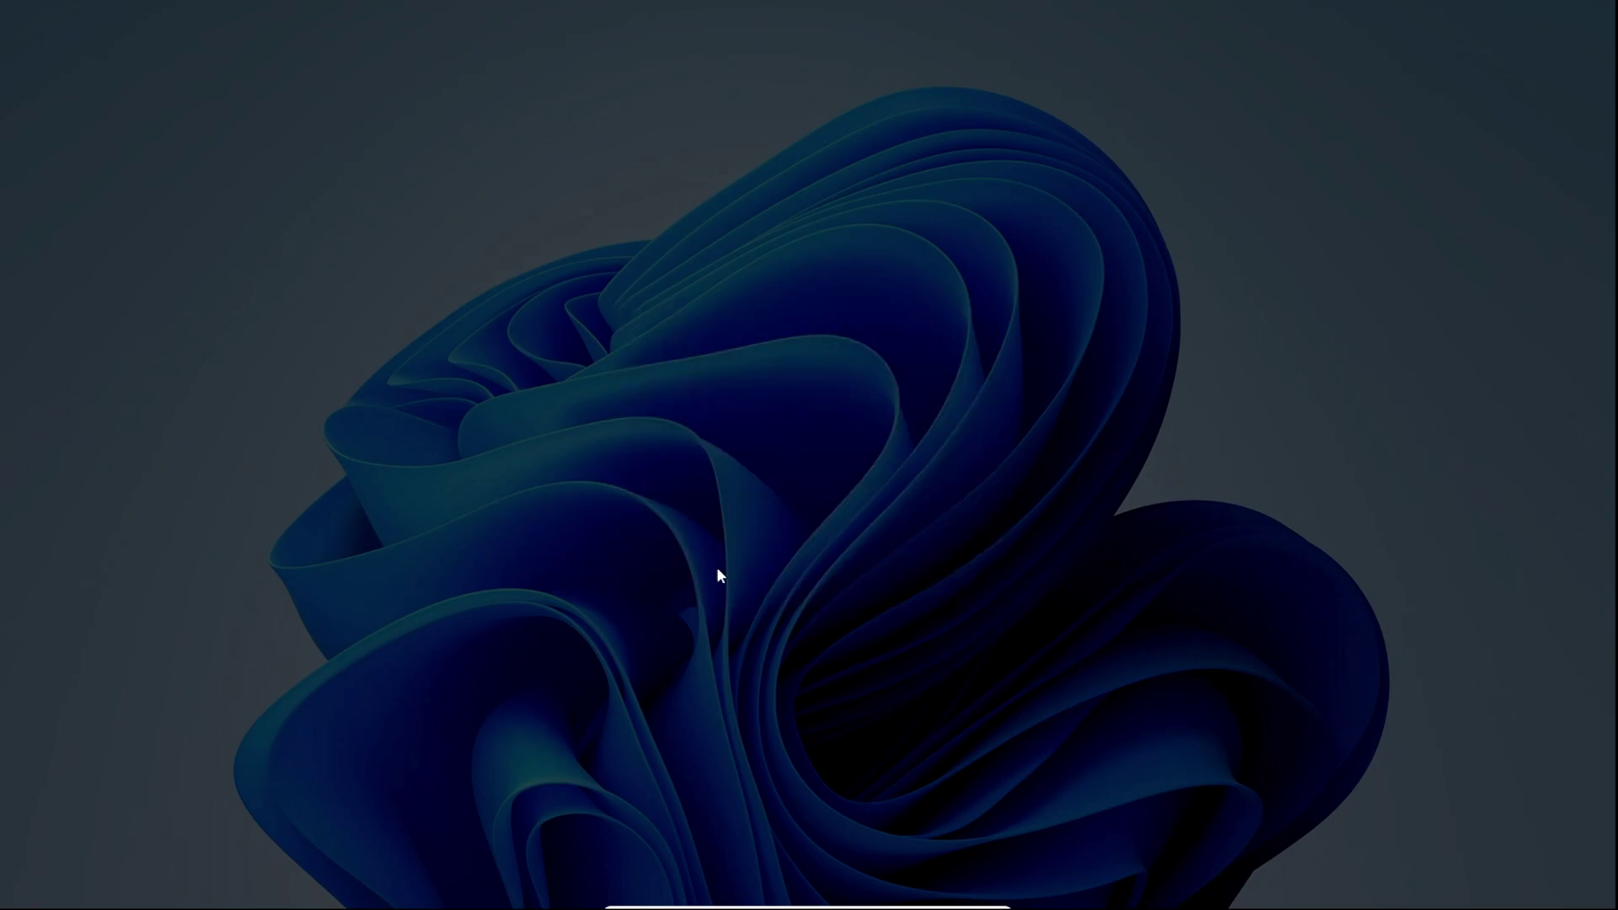
key("alt+Tab")
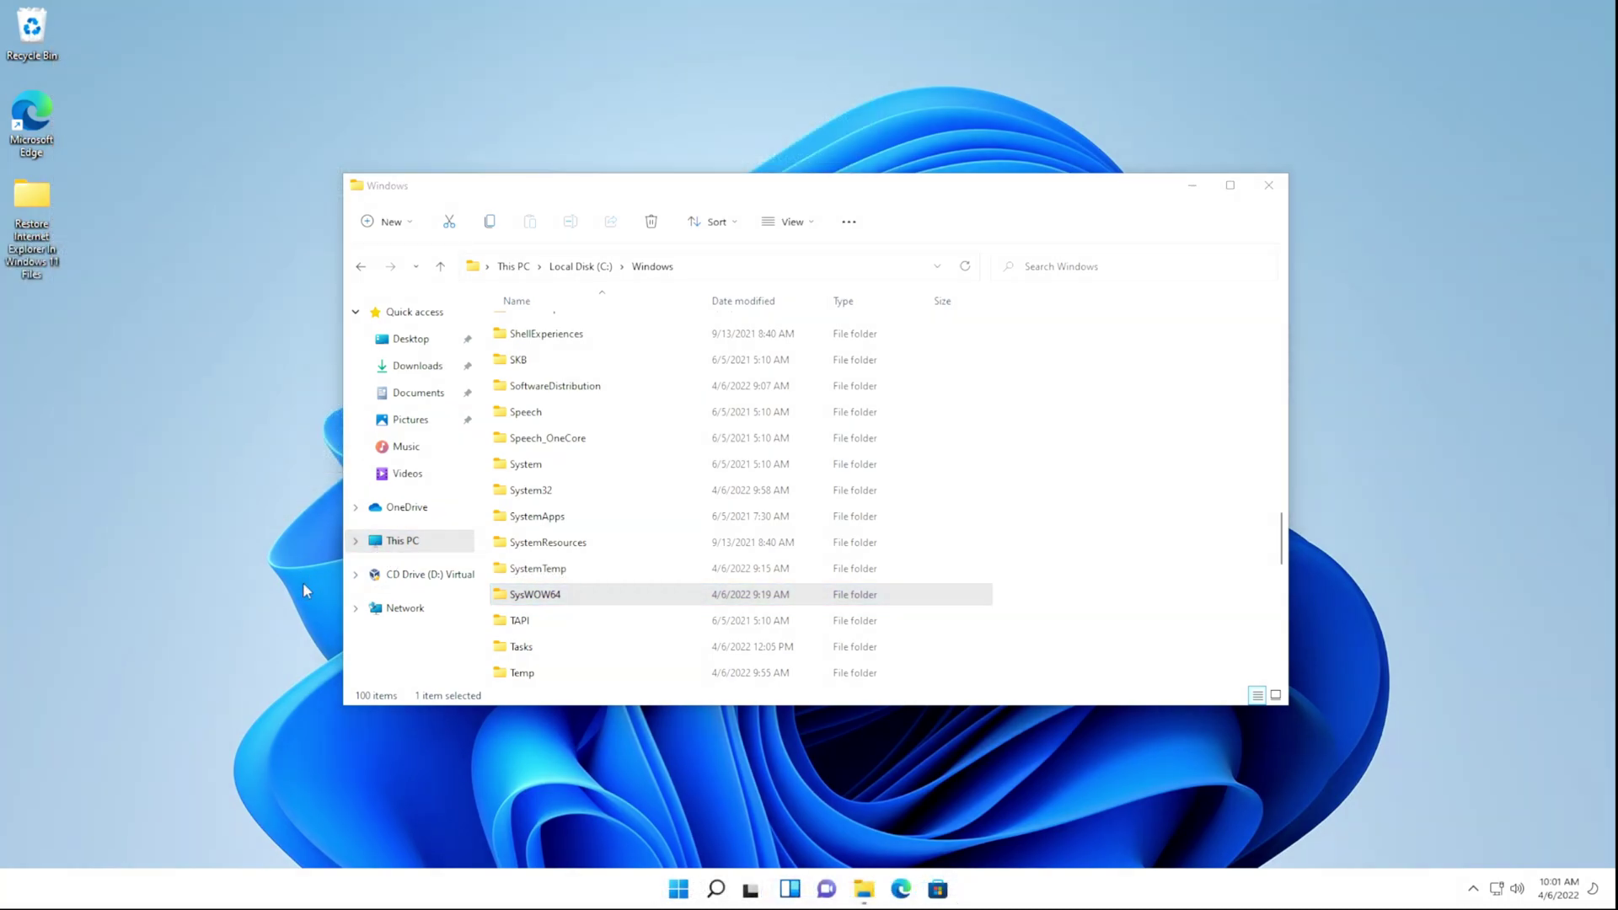
Step: Copy ieframe.dll from the restore folder's '2. ieframe.dll Files\System32' folder, then minimize that window
double_click(30, 202)
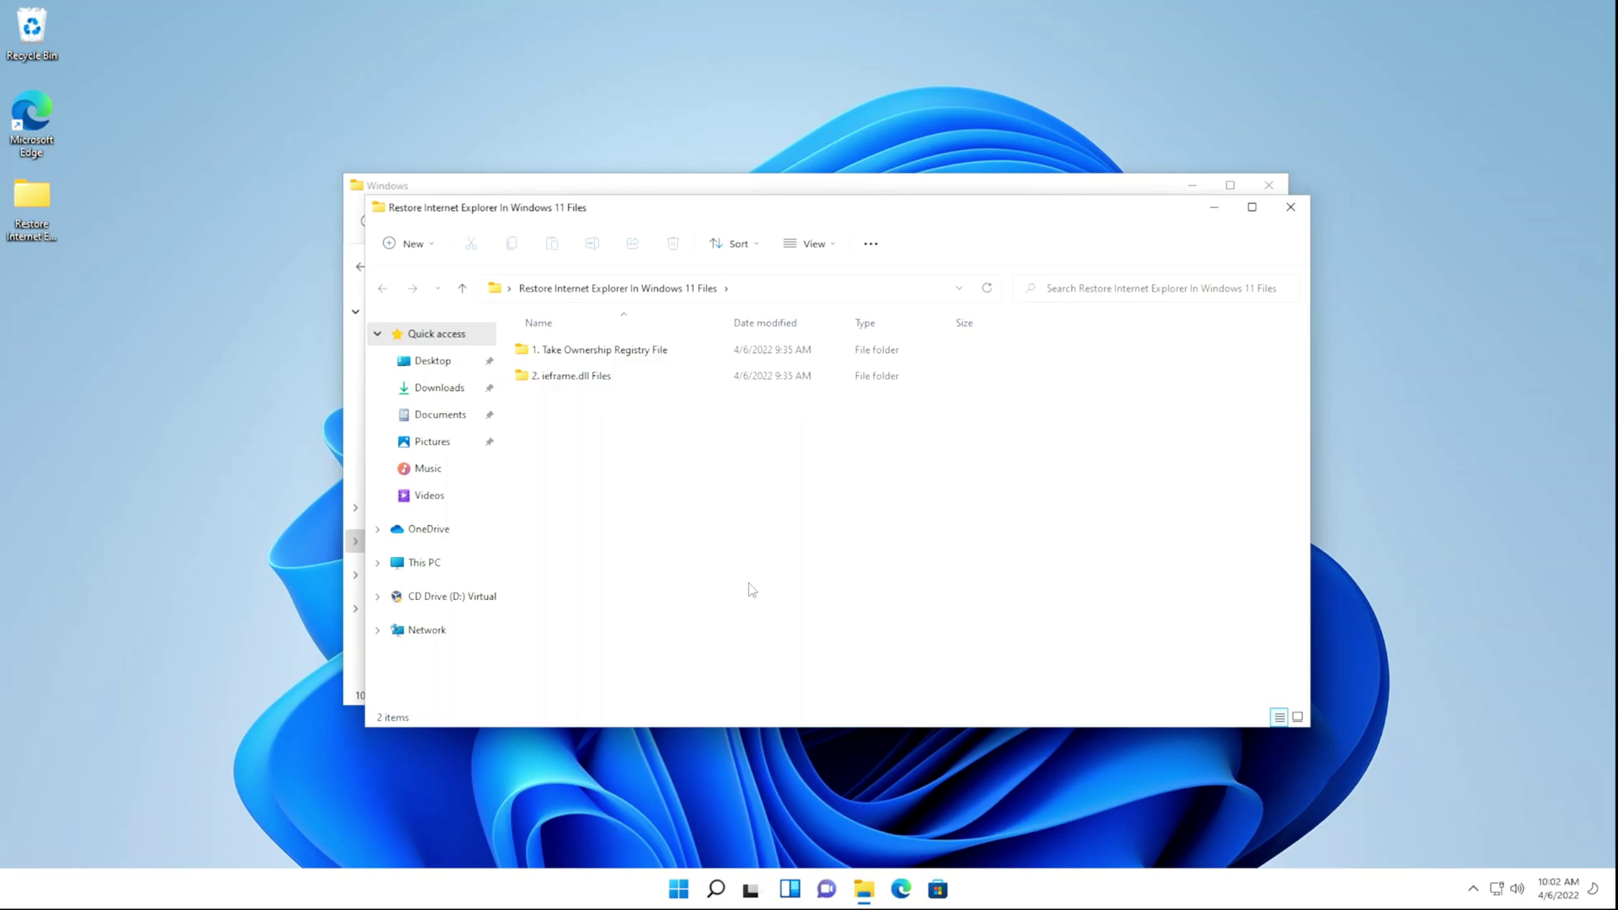
double_click(589, 381)
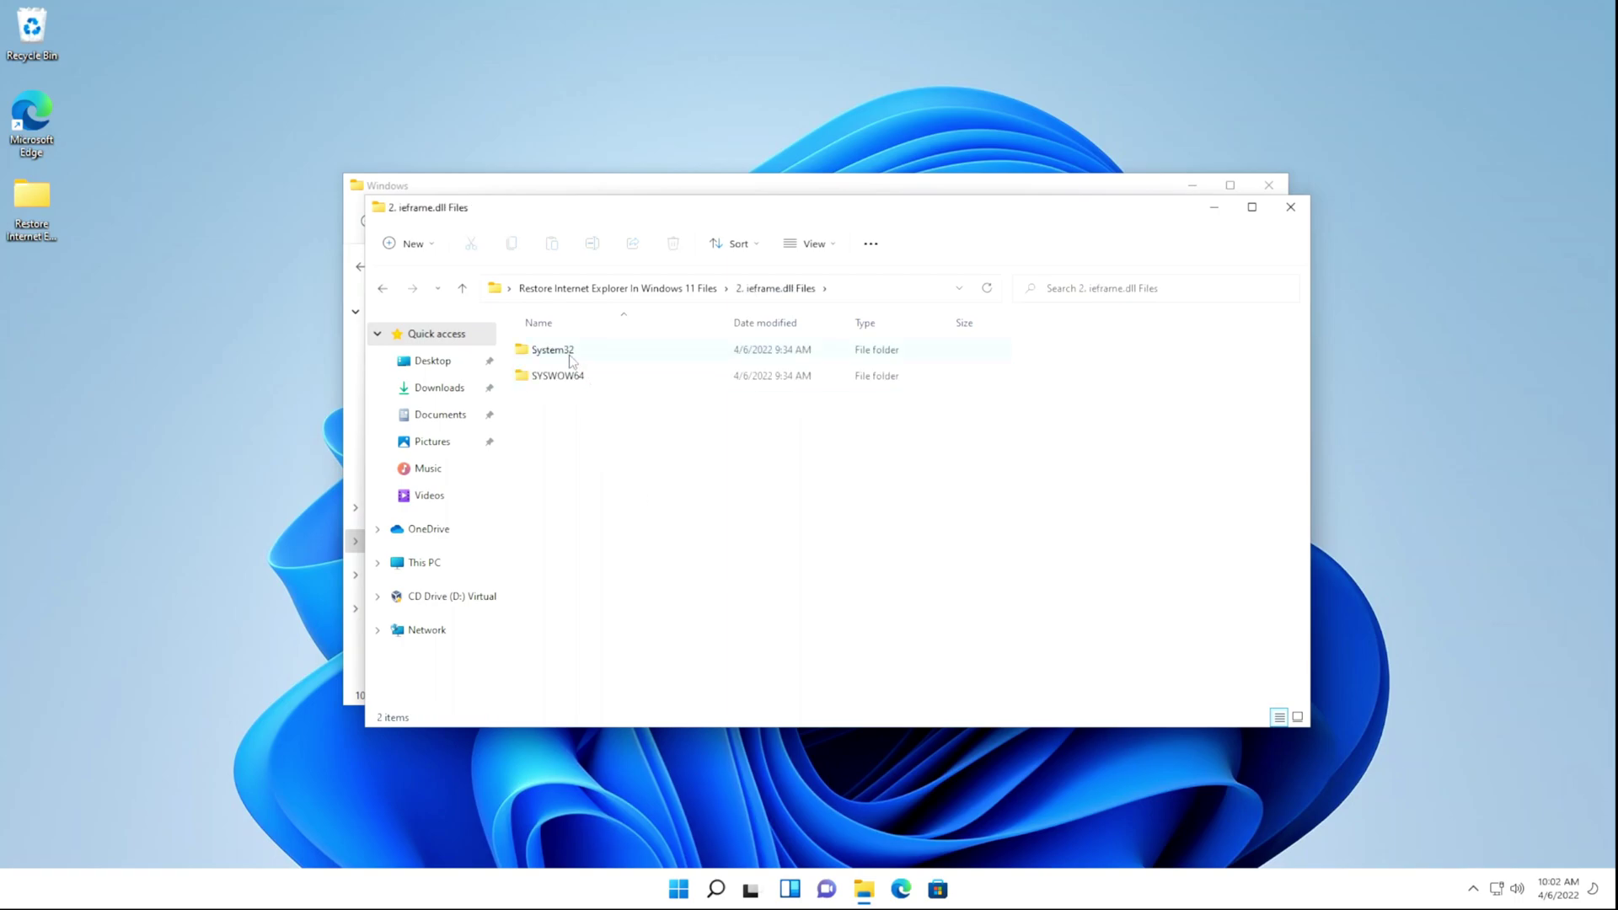
double_click(563, 354)
left_click(554, 356)
right_click(554, 357)
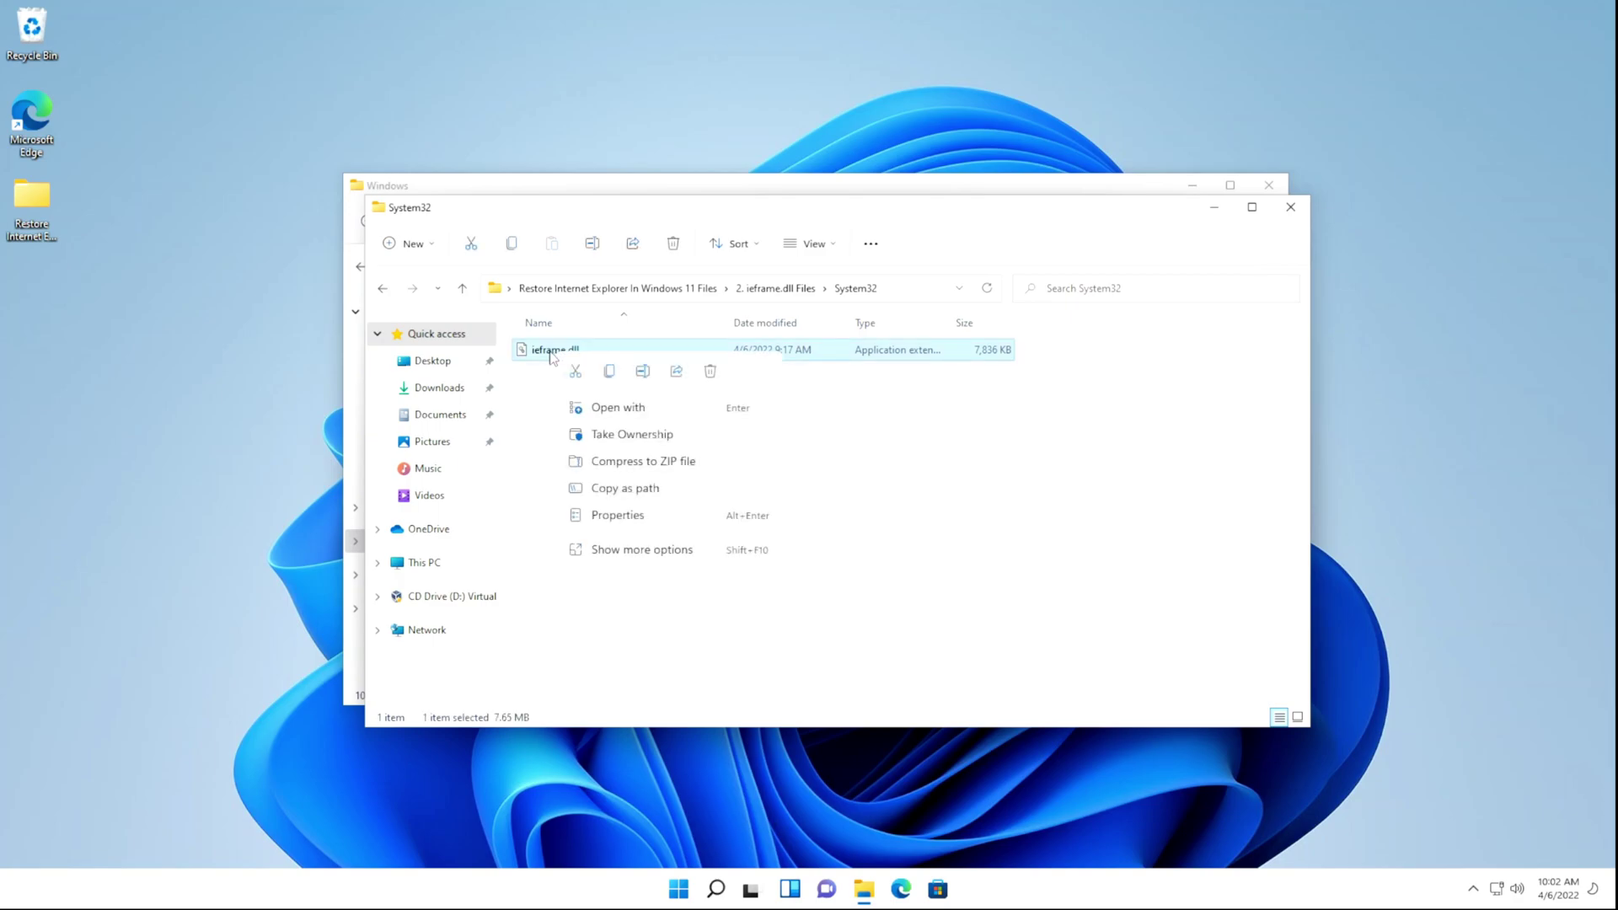
left_click(631, 553)
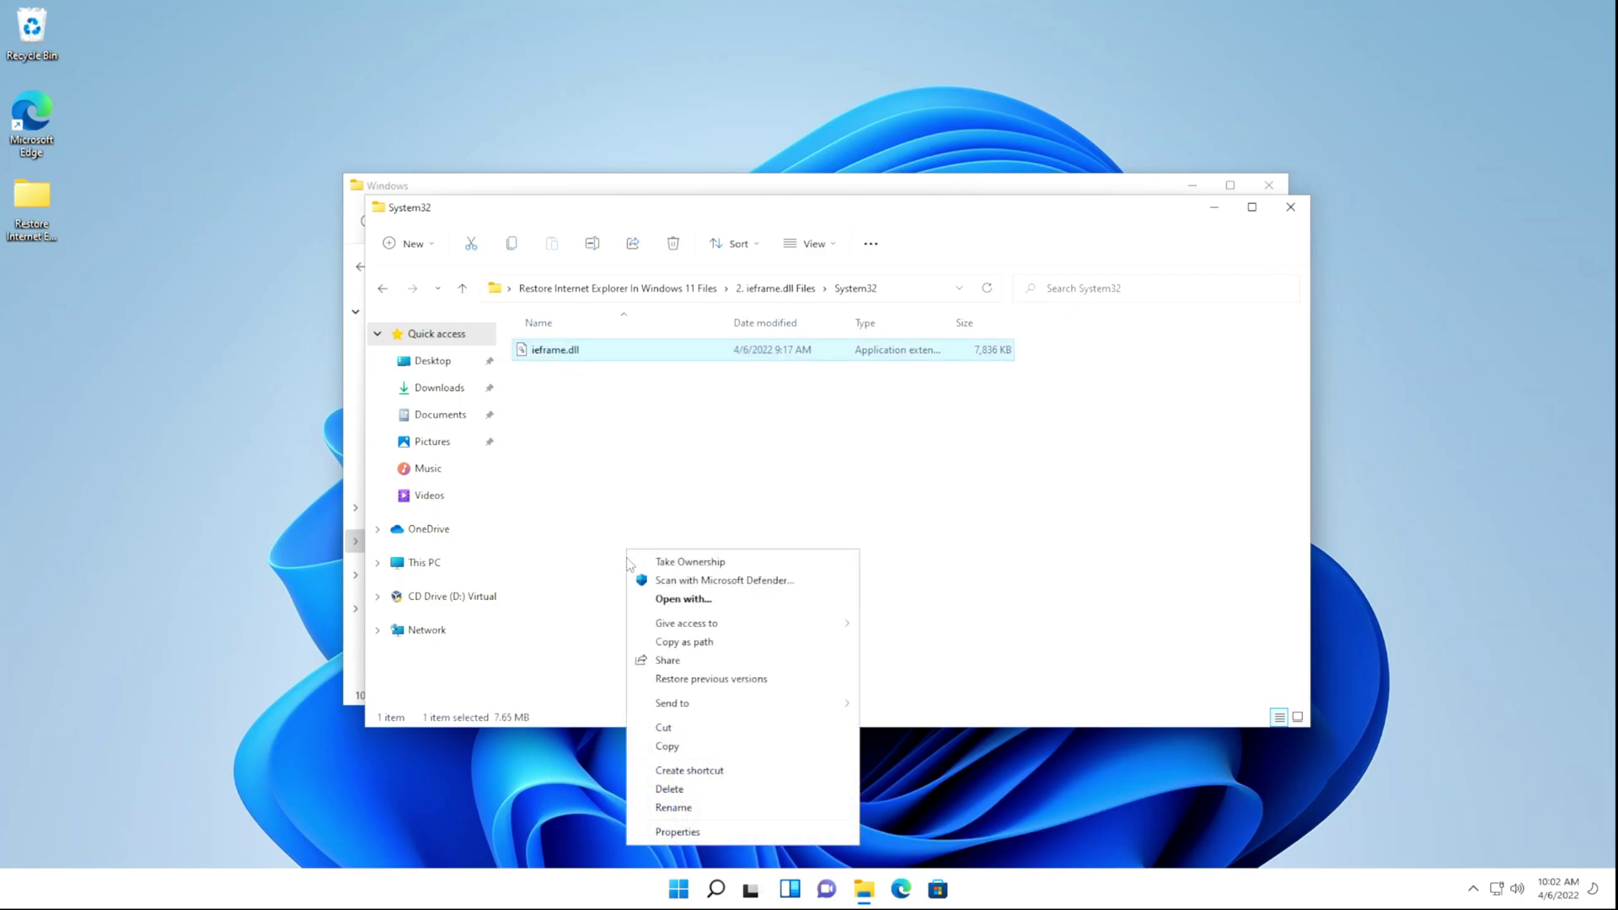
left_click(666, 747)
left_click(1214, 207)
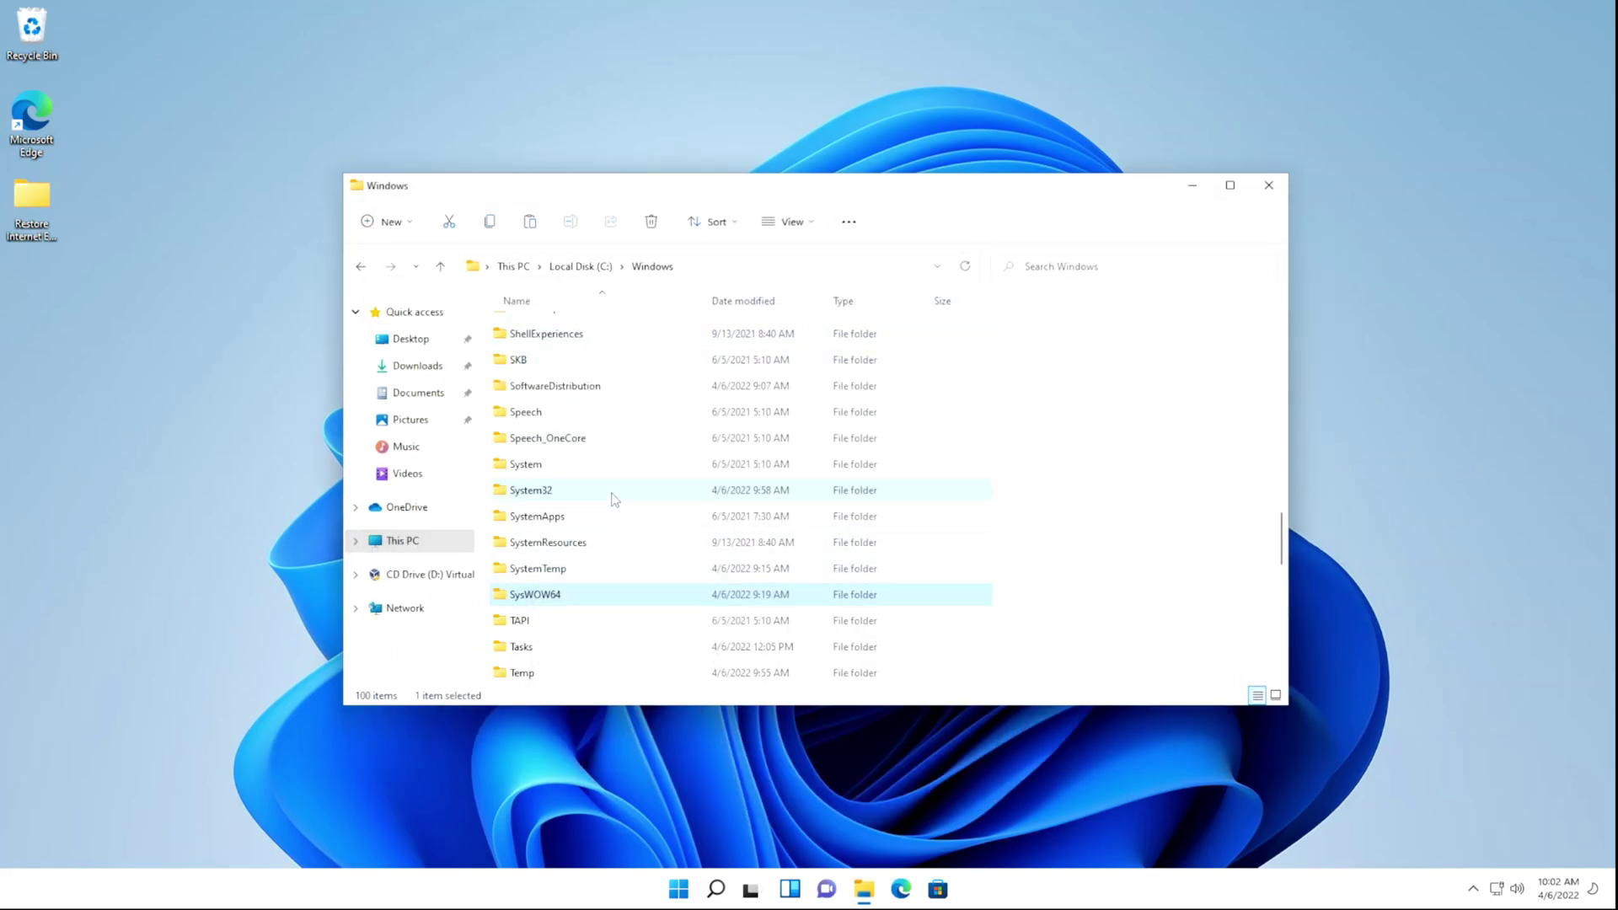
Step: Open C:\Windows\System32 and select the existing ieframe.dll
double_click(612, 495)
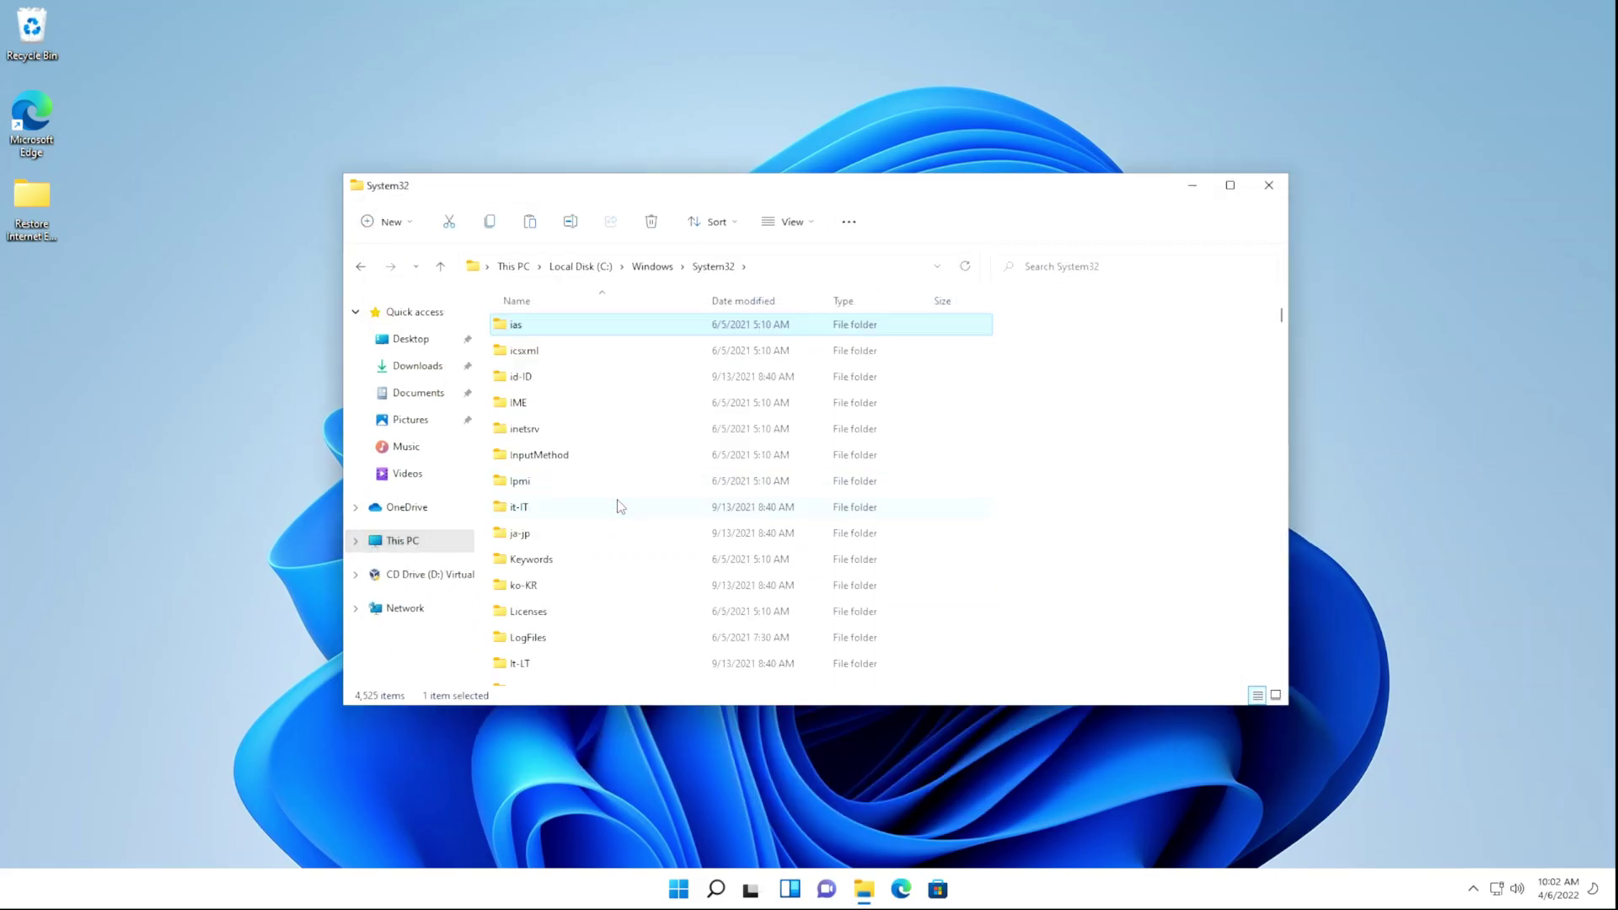
type("ef")
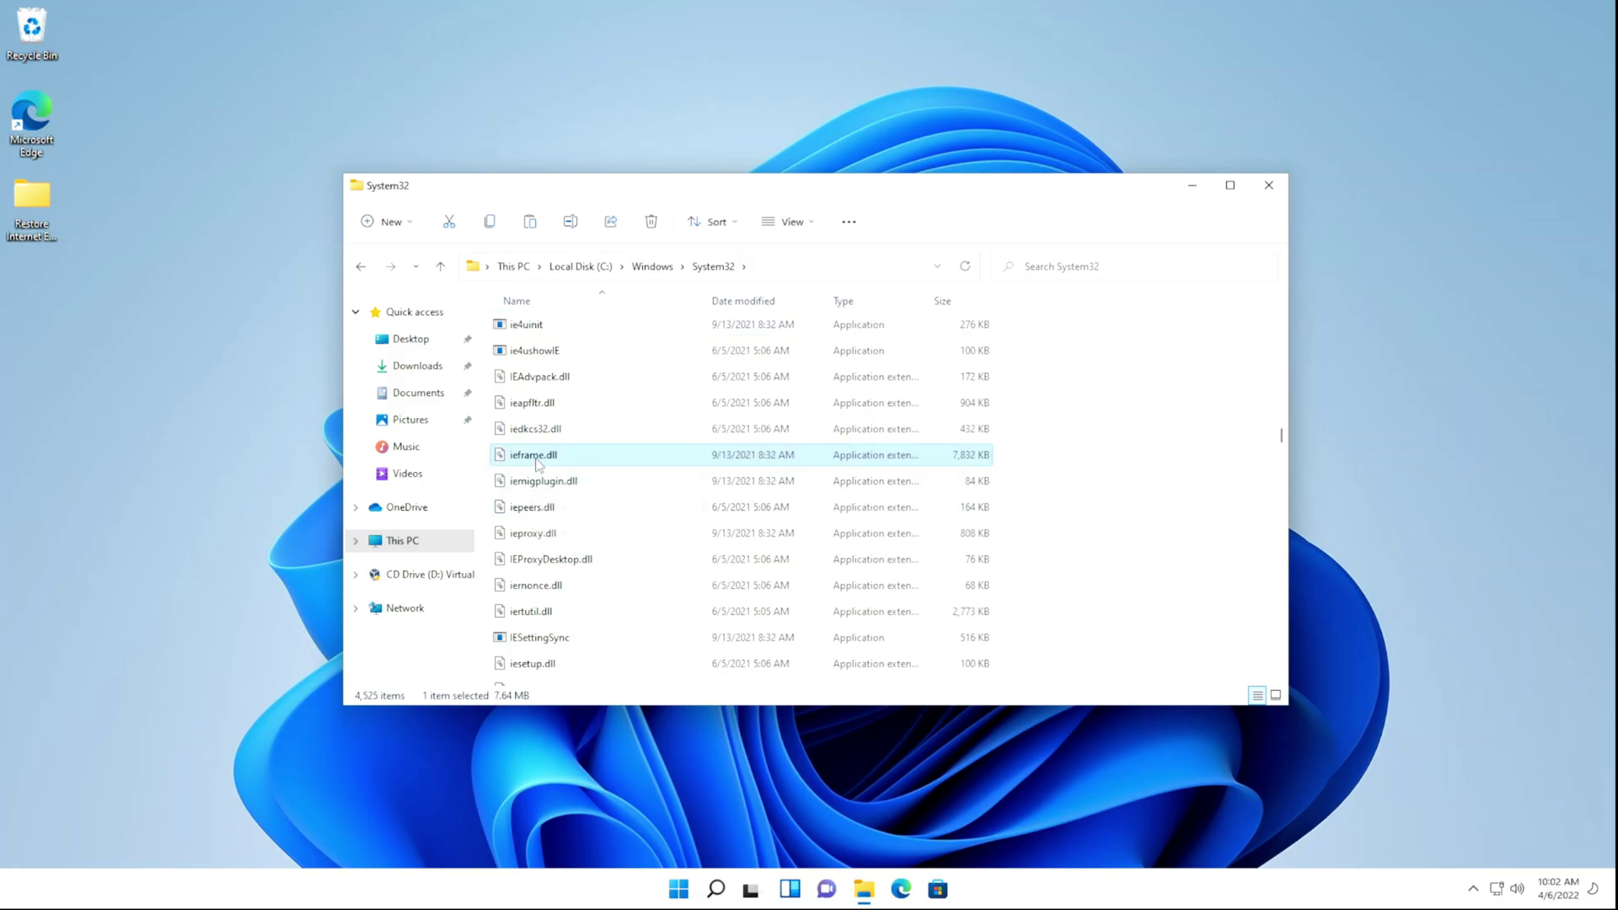
left_click(540, 462)
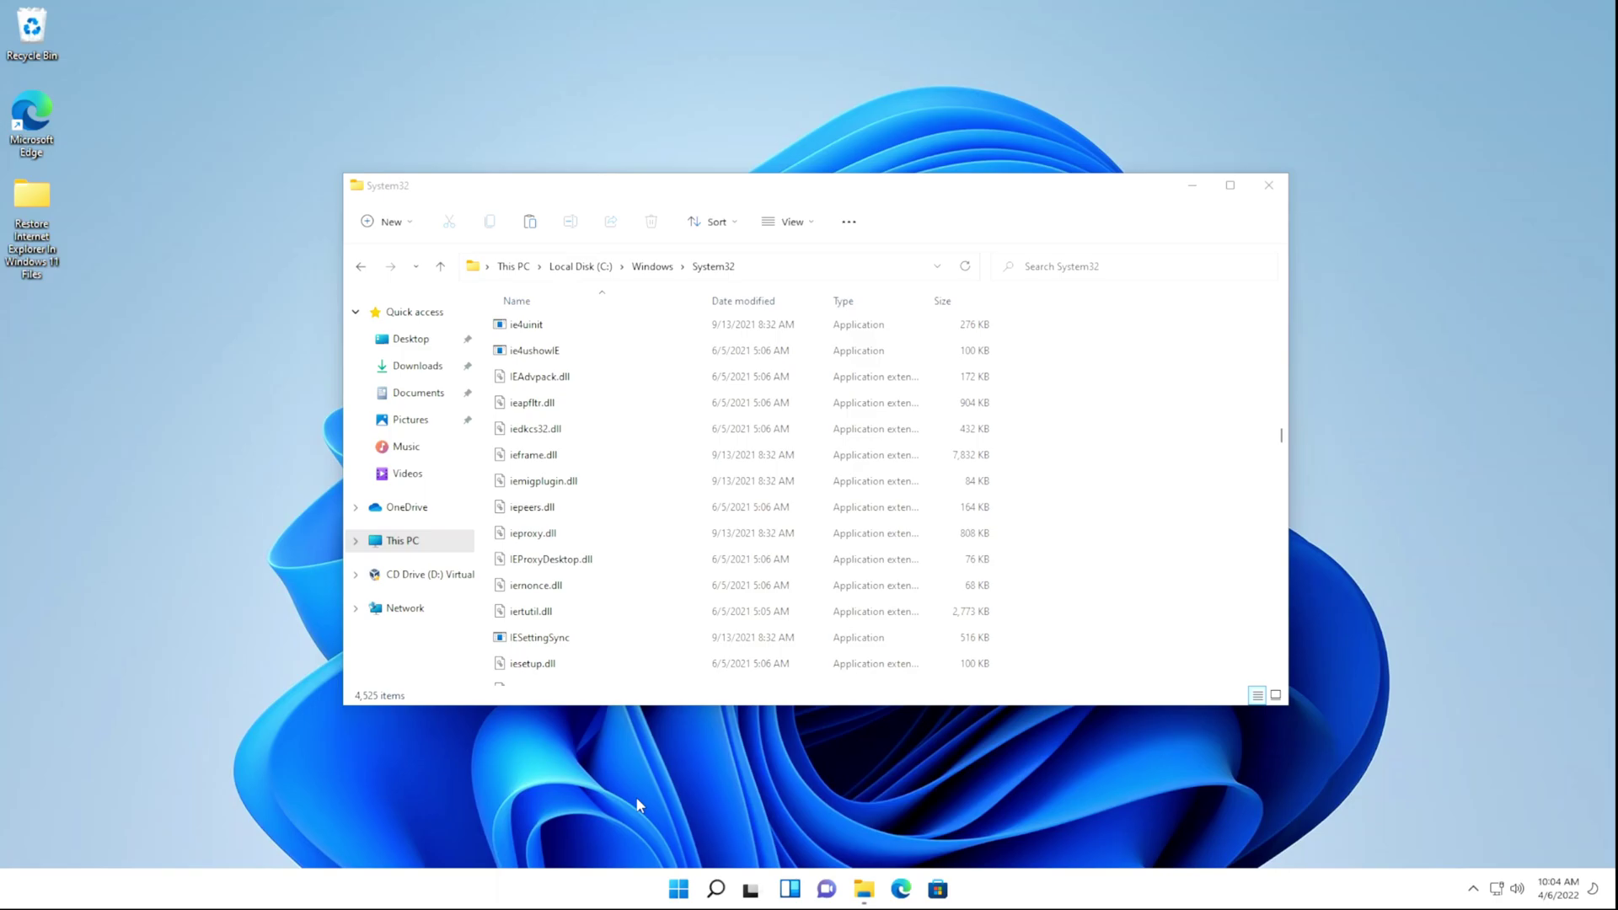
left_click(587, 457)
Step: Rename ieframe.dll to ieframeOLD.dll, approving the administrator prompt
right_click(585, 457)
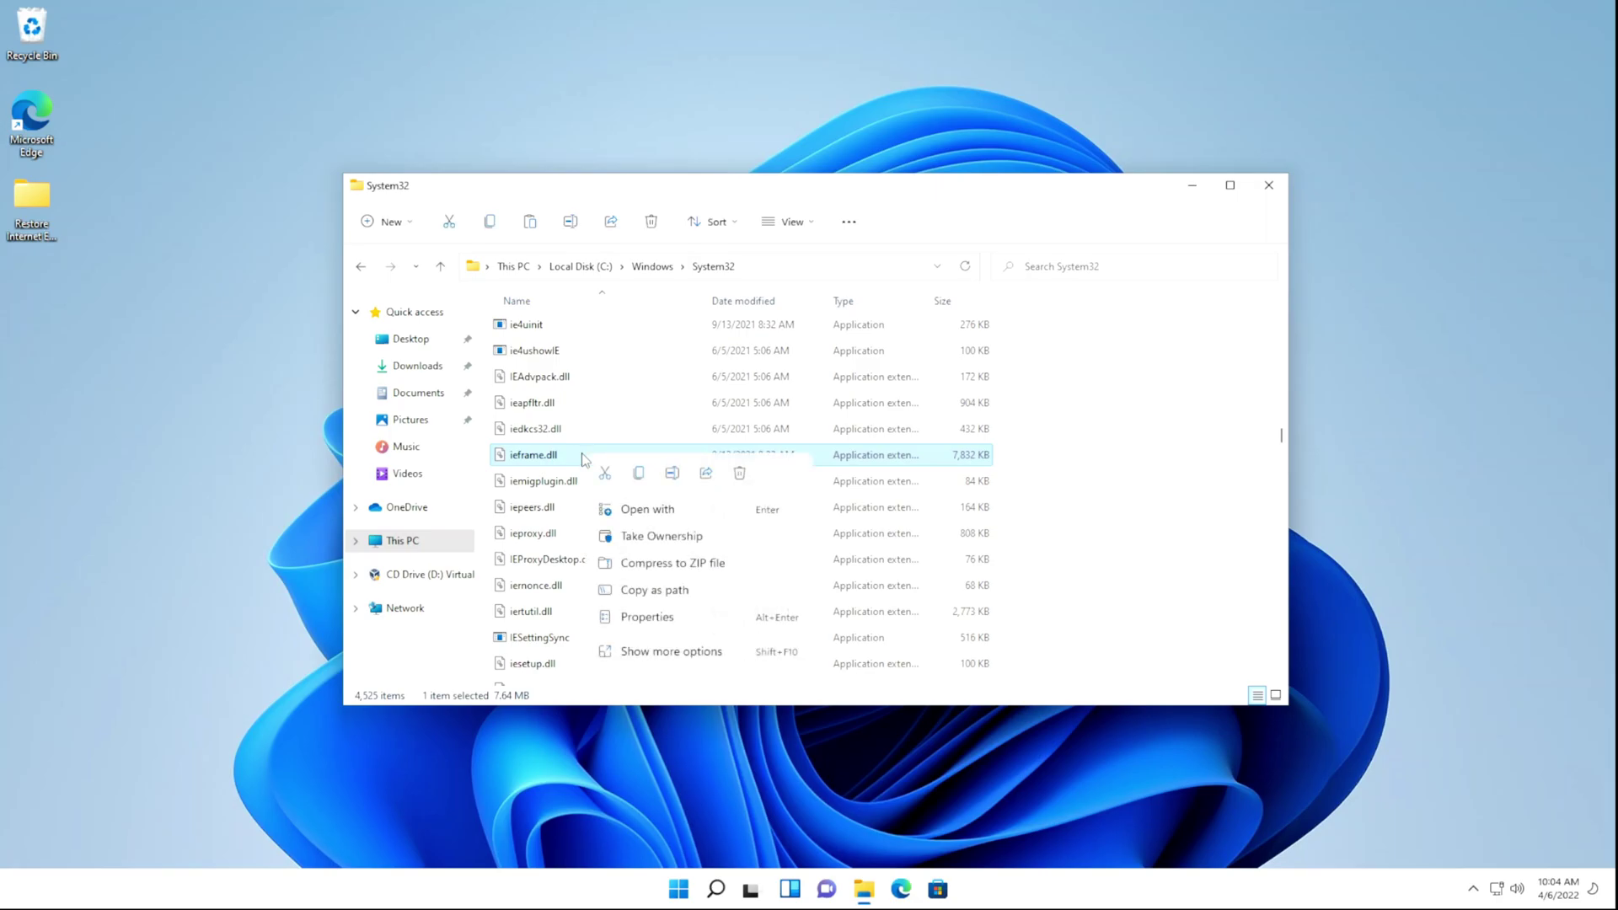
left_click(668, 653)
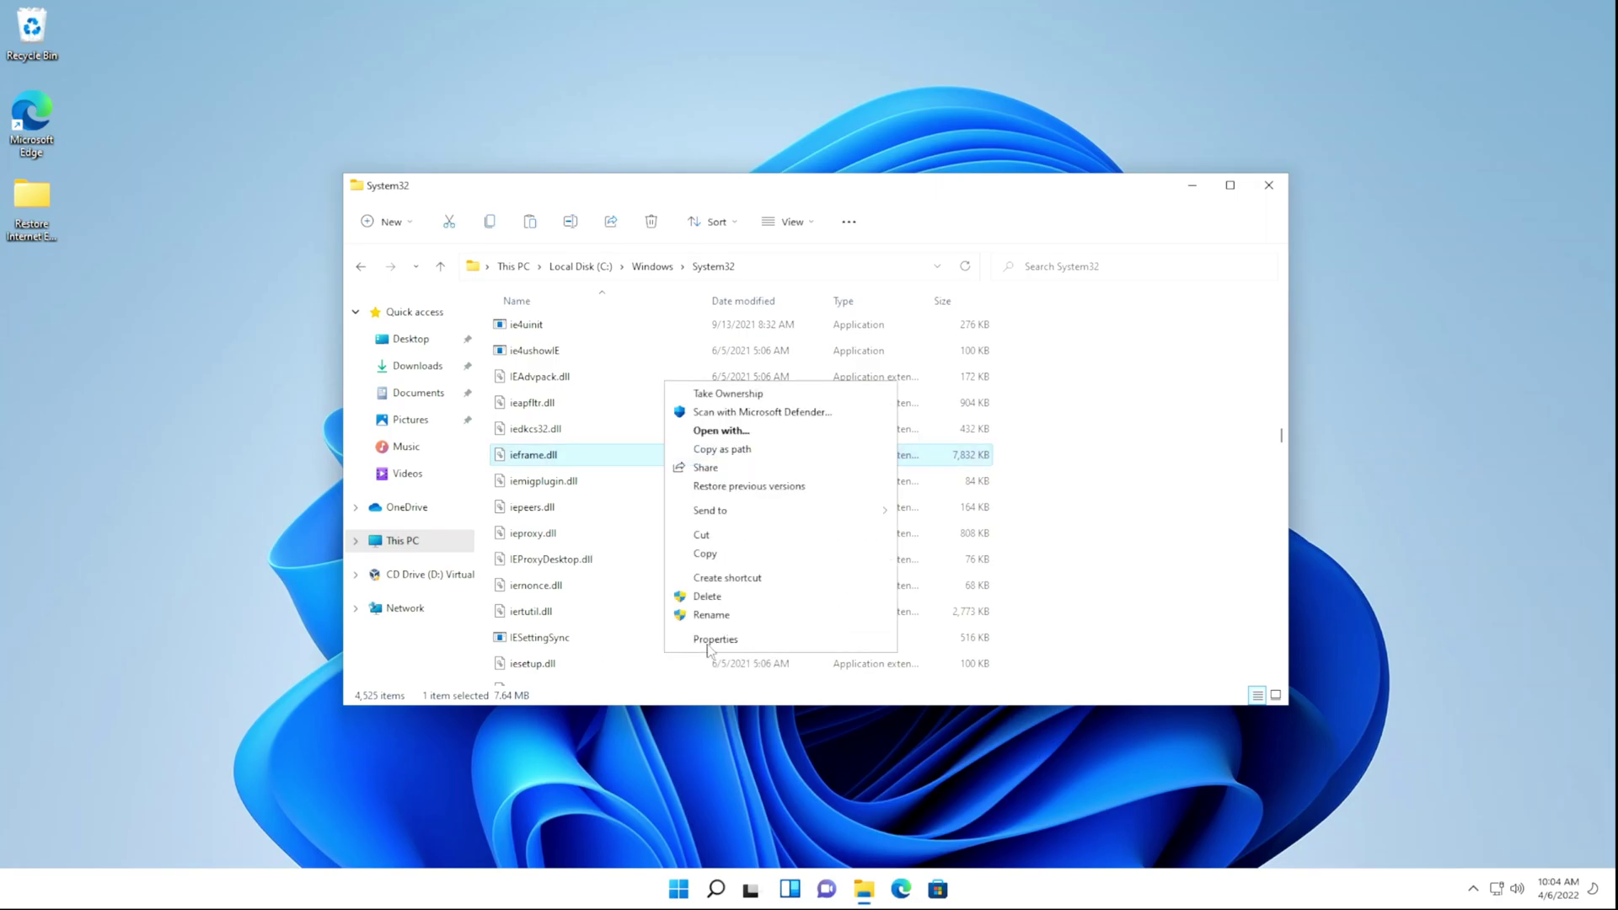
left_click(722, 620)
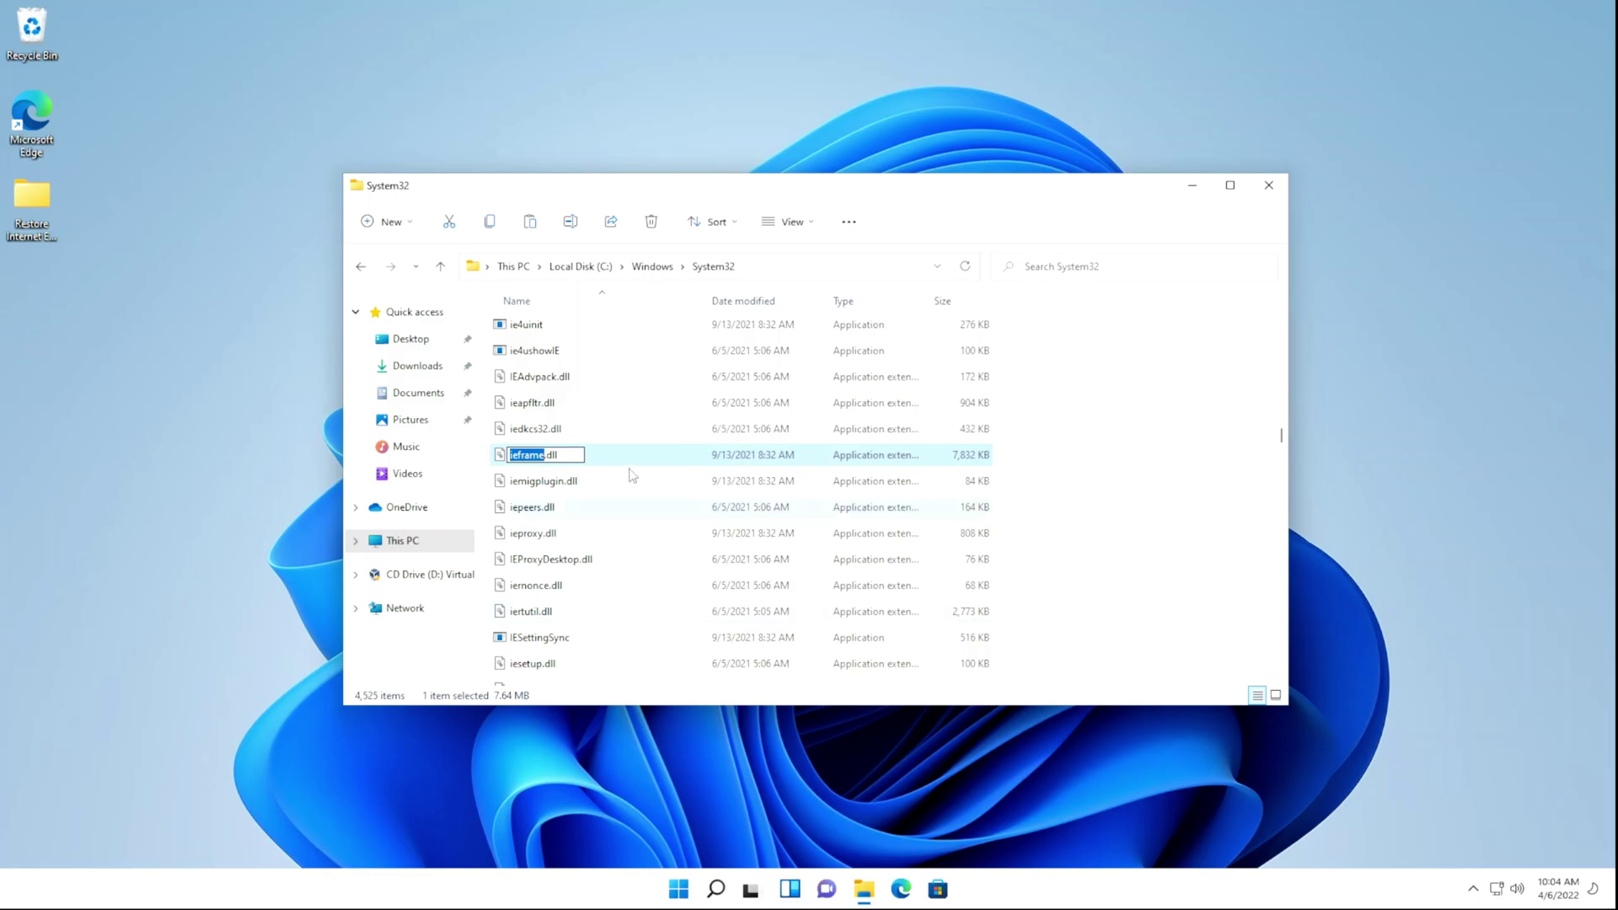
key("Right")
type("OLD")
key("Return")
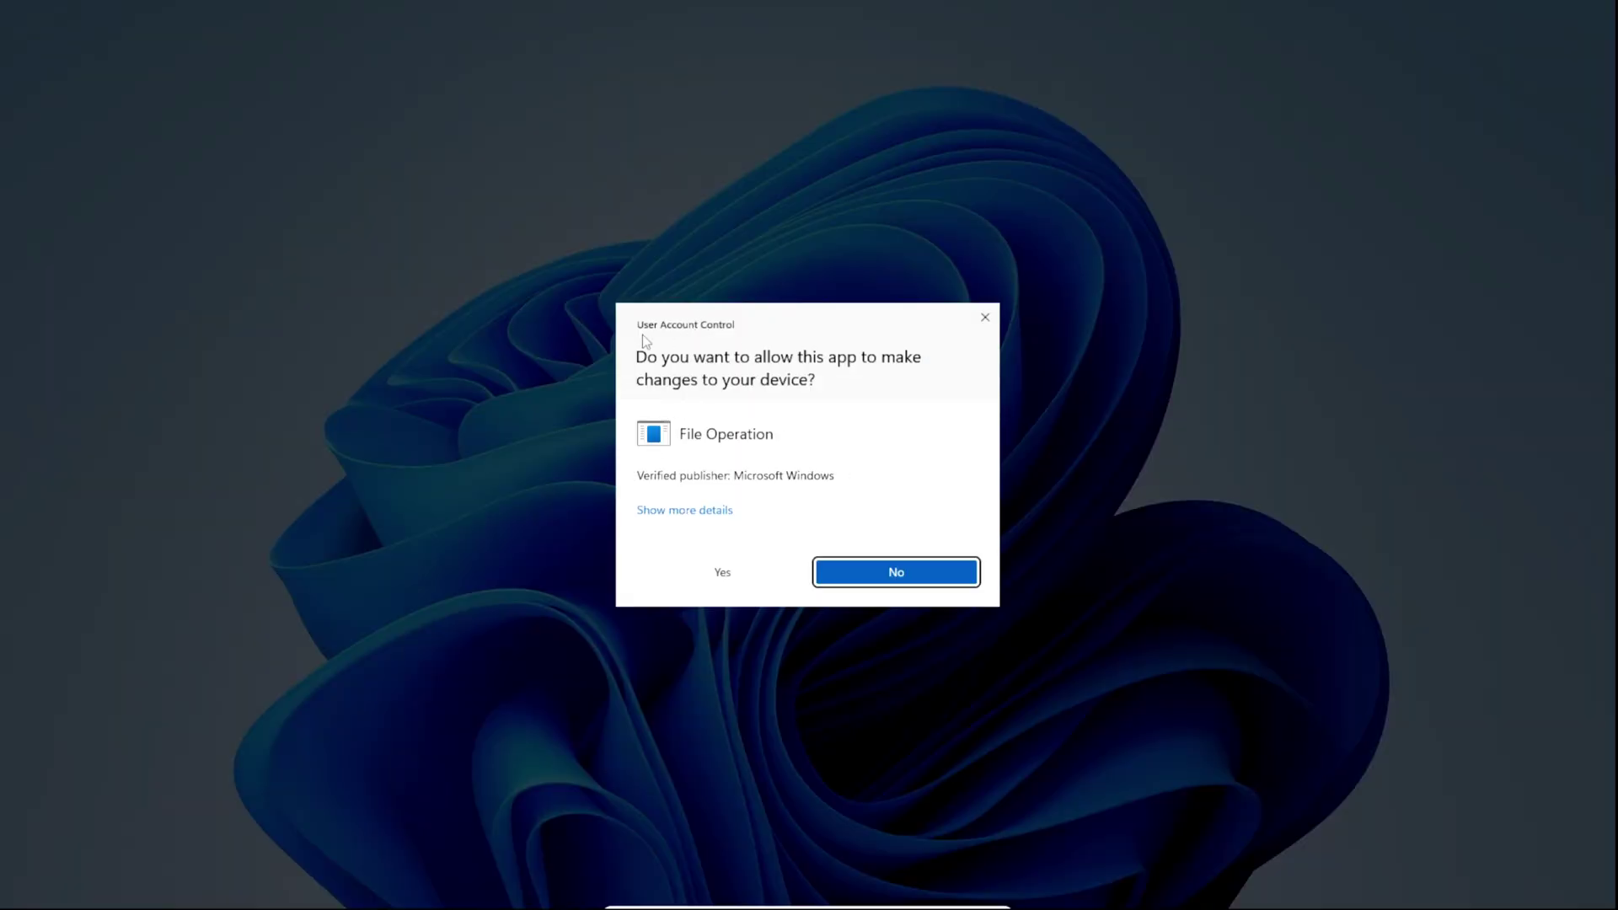
left_click(723, 573)
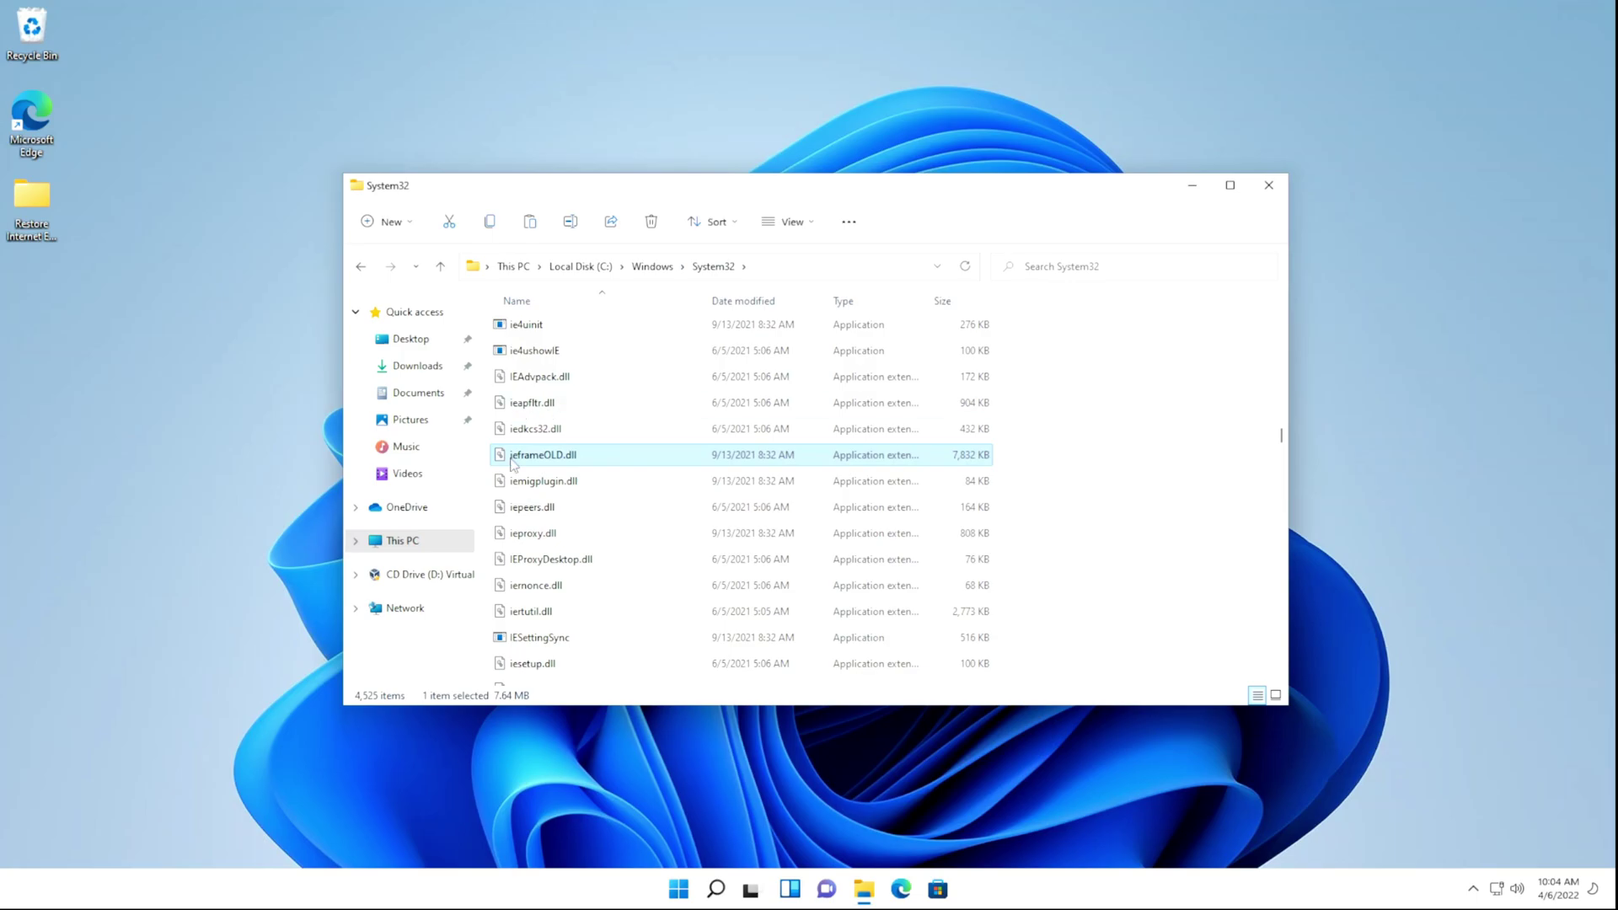
Step: Paste the replacement ieframe.dll into System32 with admin permission, then go up to C:\Windows
right_click(1069, 416)
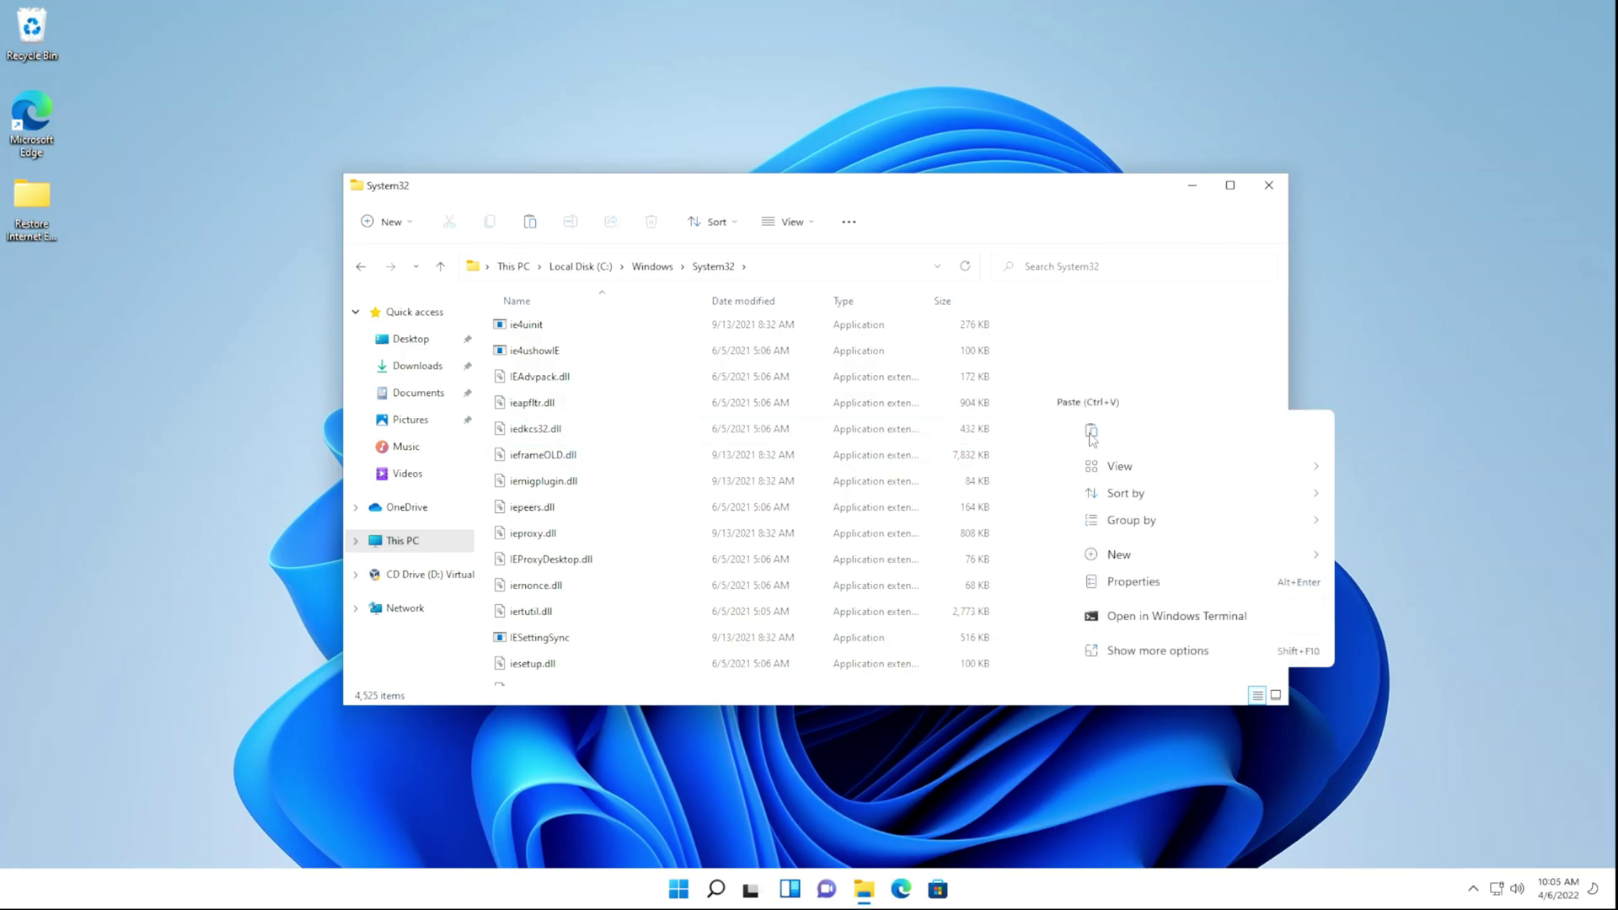
left_click(1090, 433)
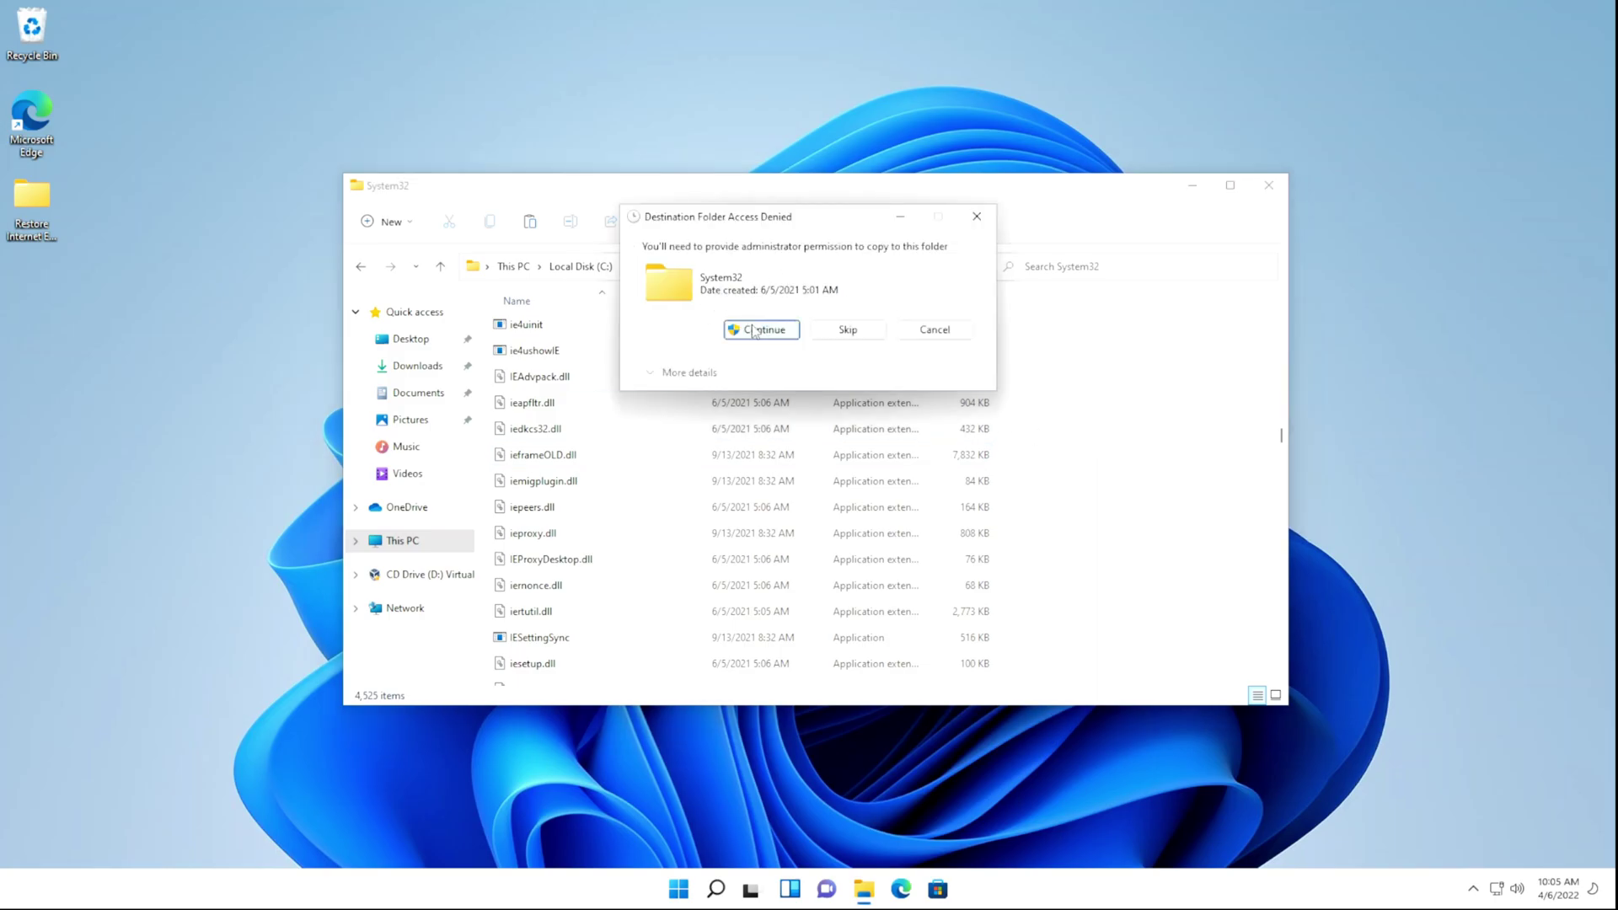
left_click(755, 330)
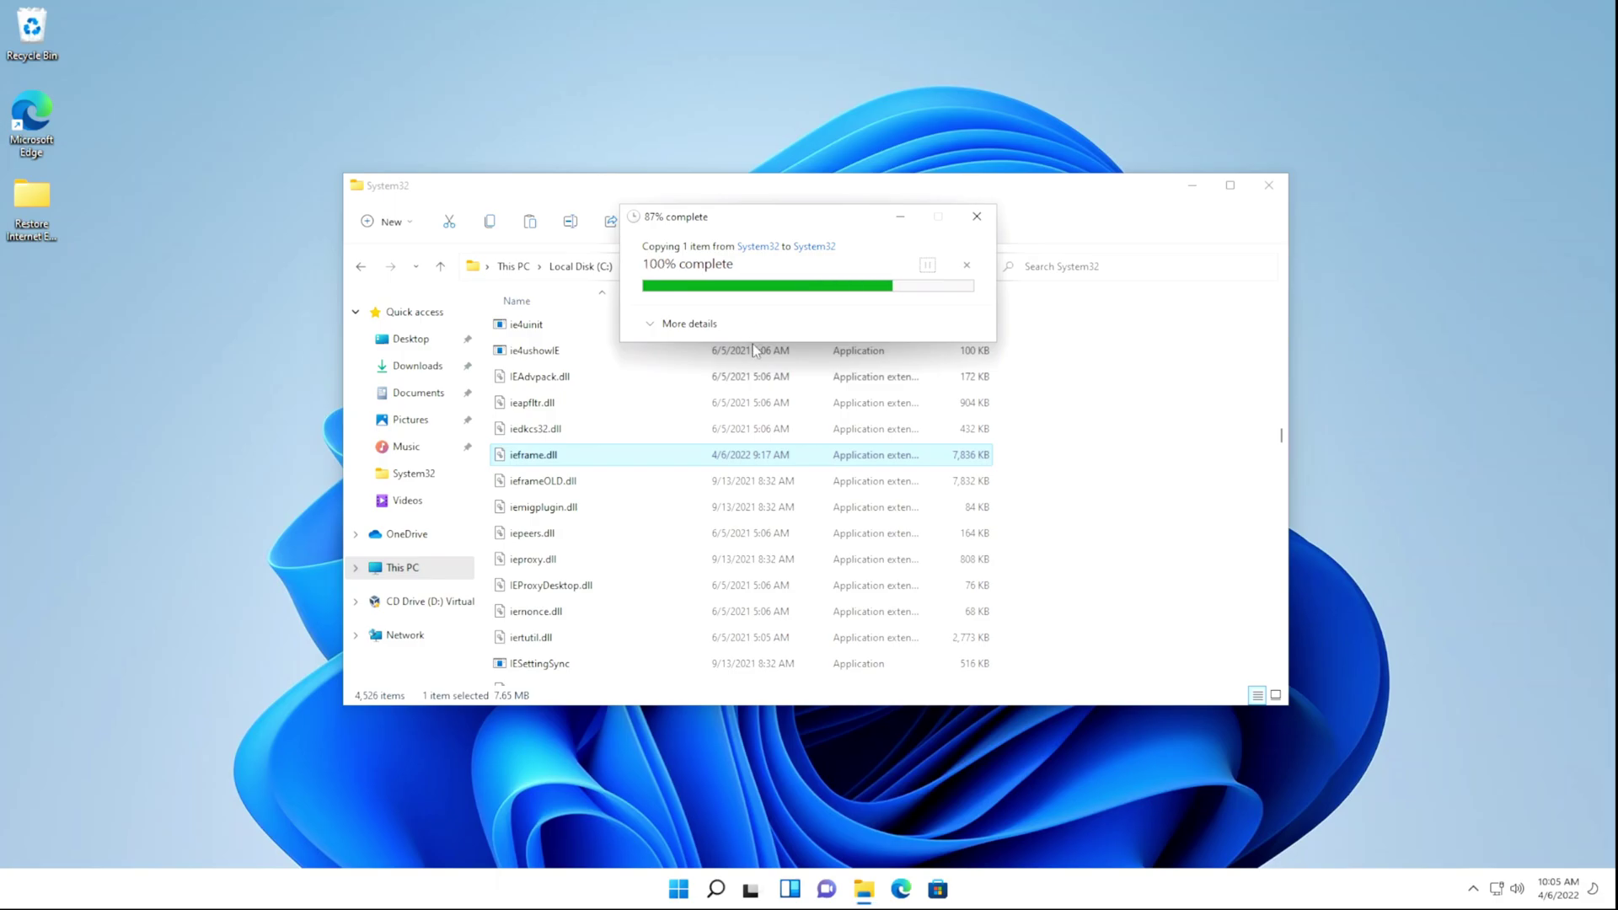
left_click(677, 482)
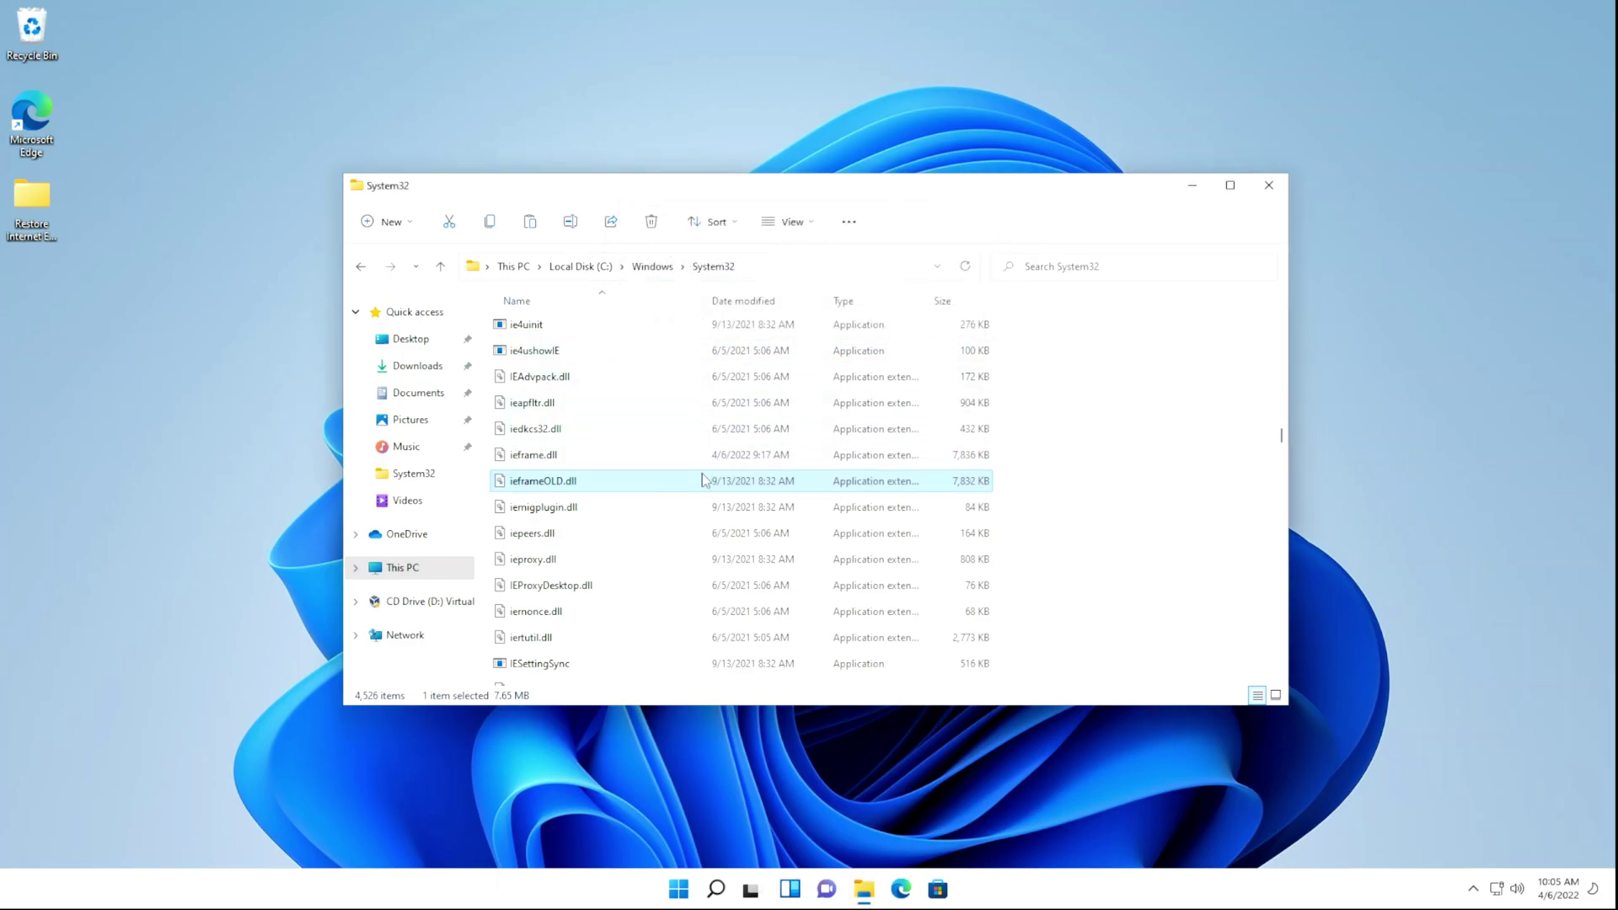
key("alt+Up")
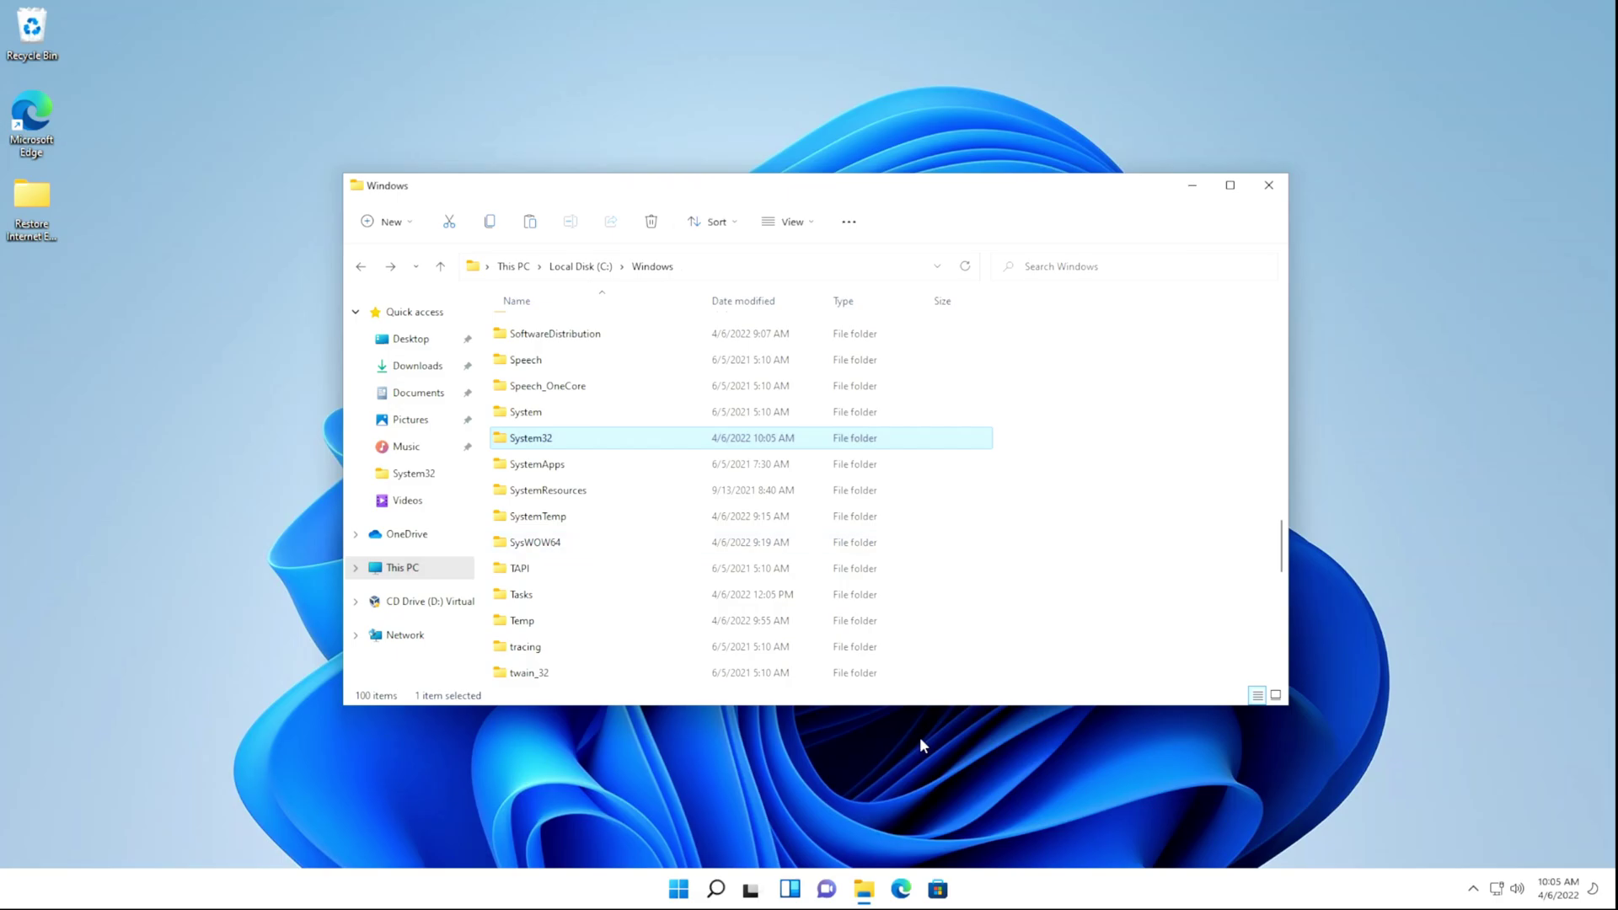
Step: Copy ieframe.dll from '2. ieframe.dll Files\SYSWOW64', then open C:\Windows\SysWOW64
mouse_move(864, 889)
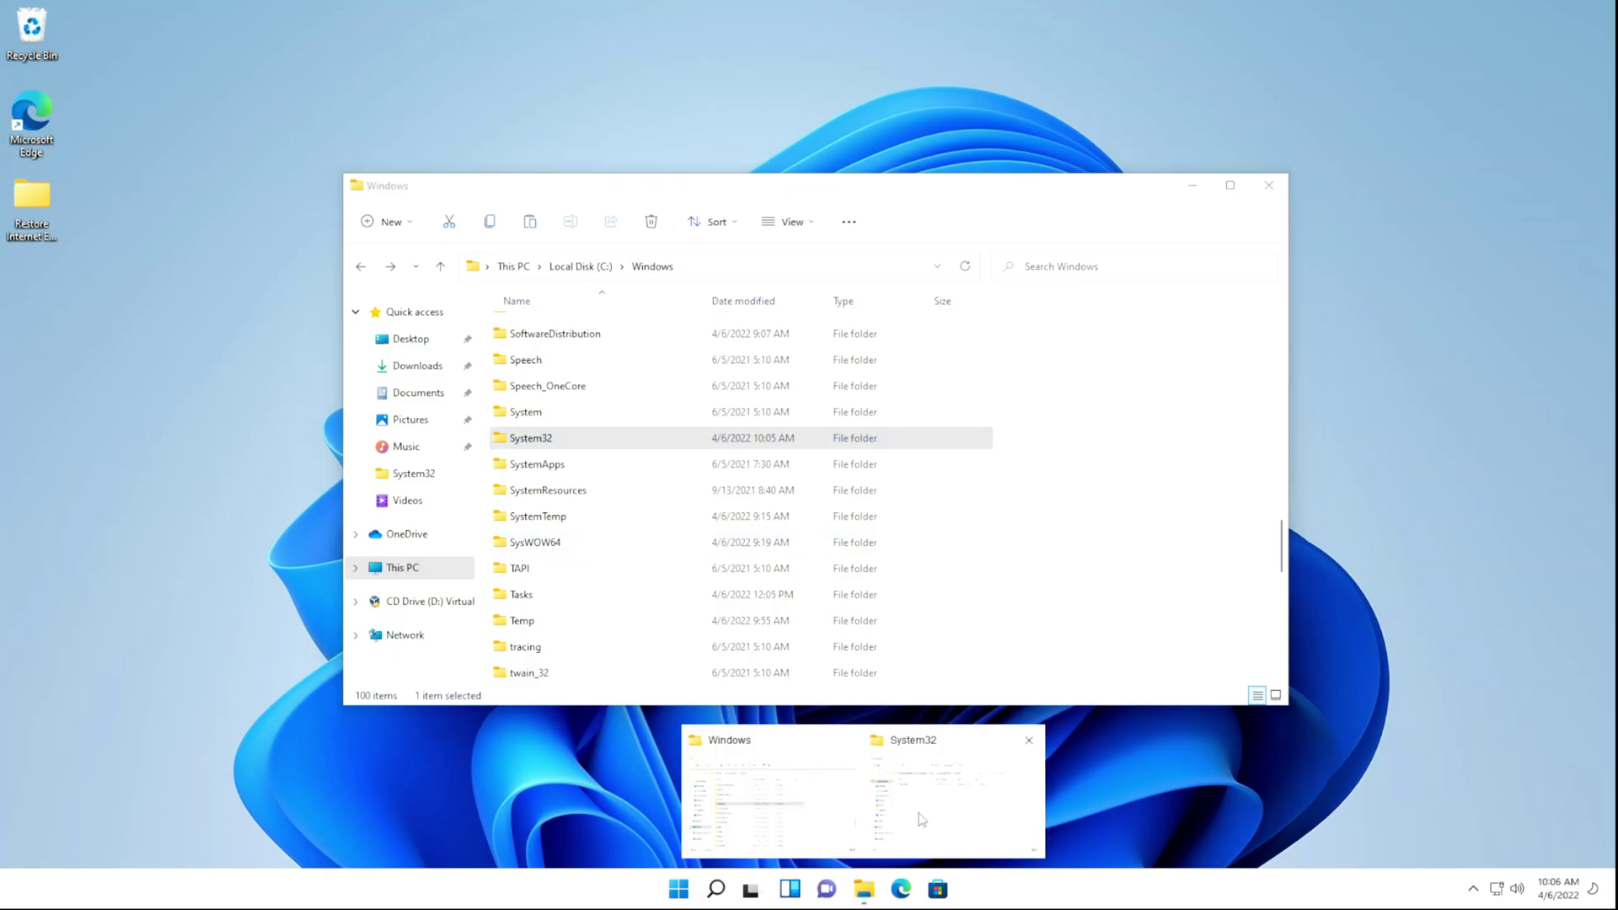
left_click(878, 742)
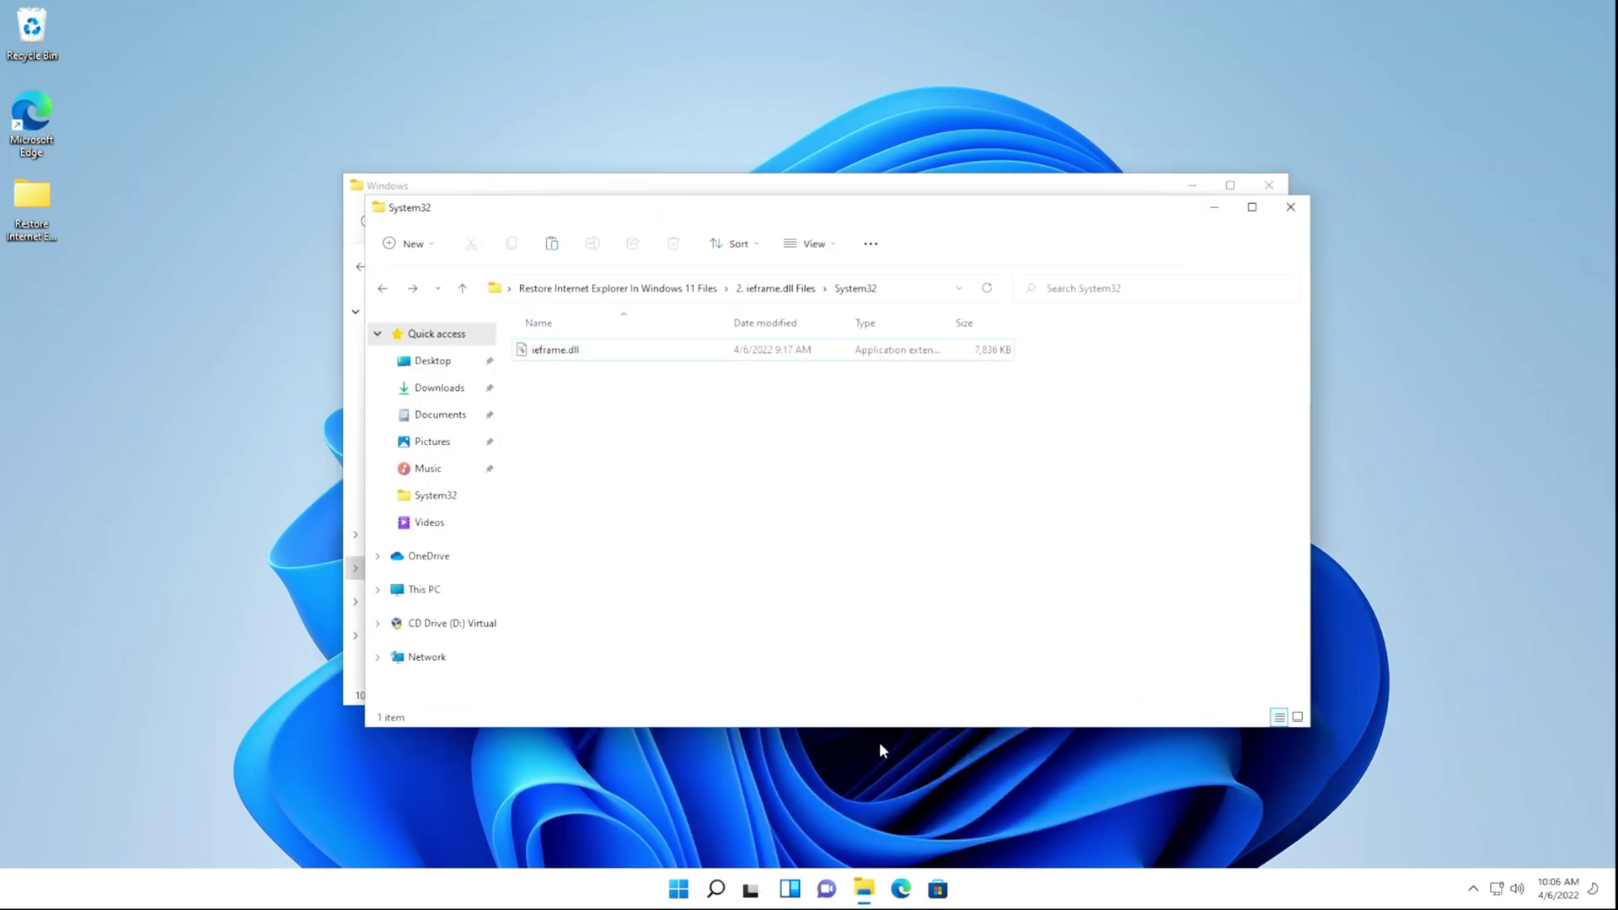
left_click(776, 289)
double_click(602, 379)
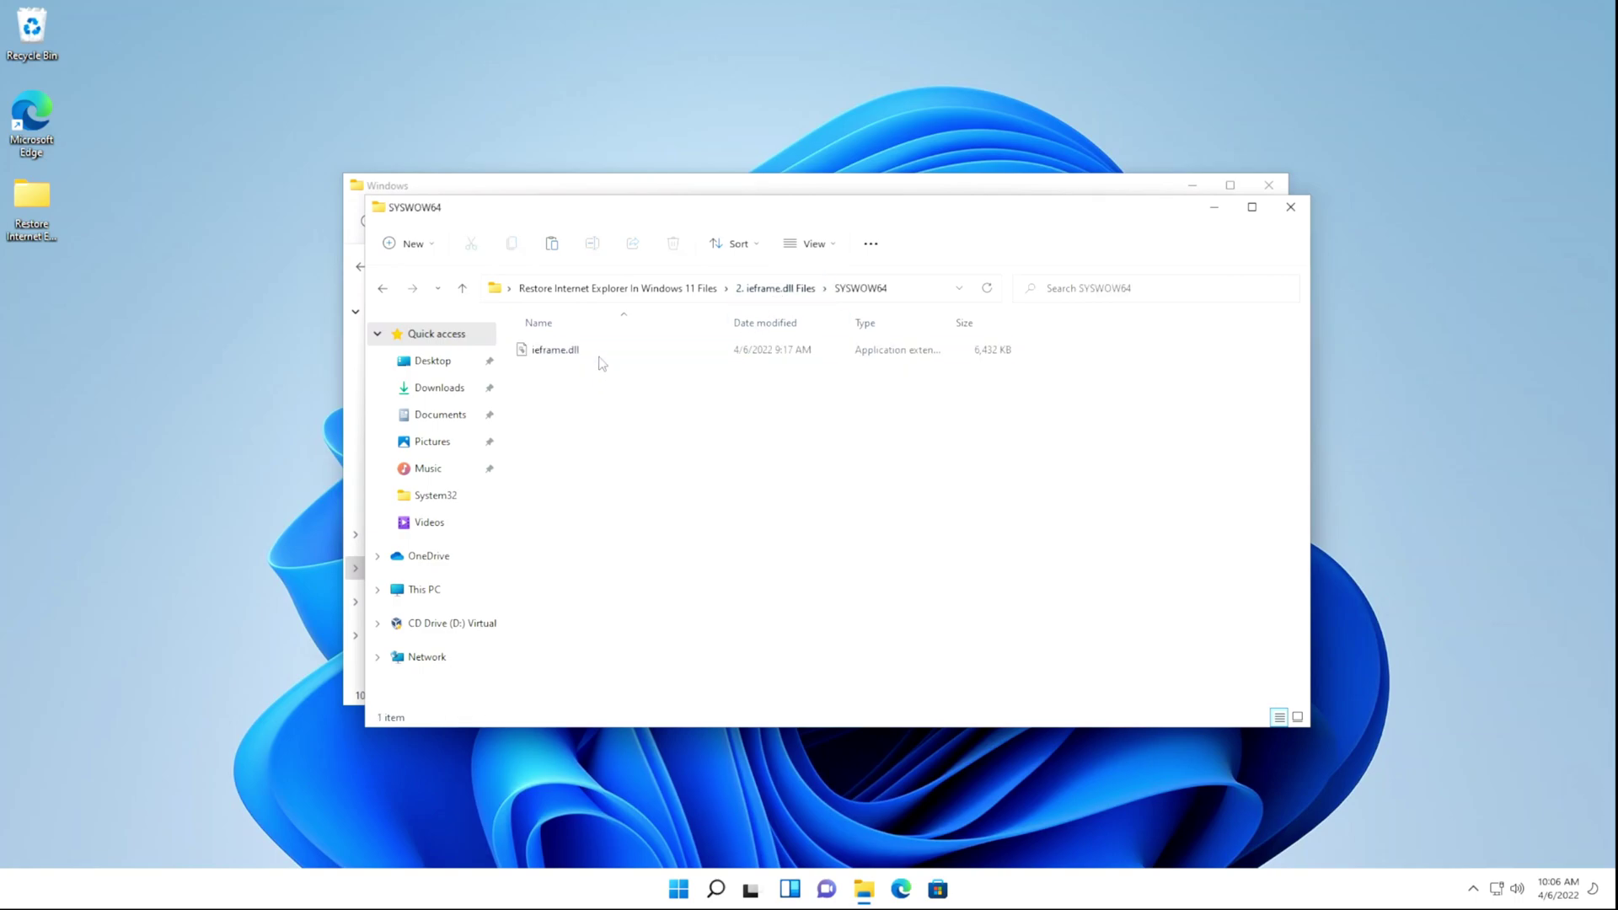
left_click(580, 352)
right_click(573, 352)
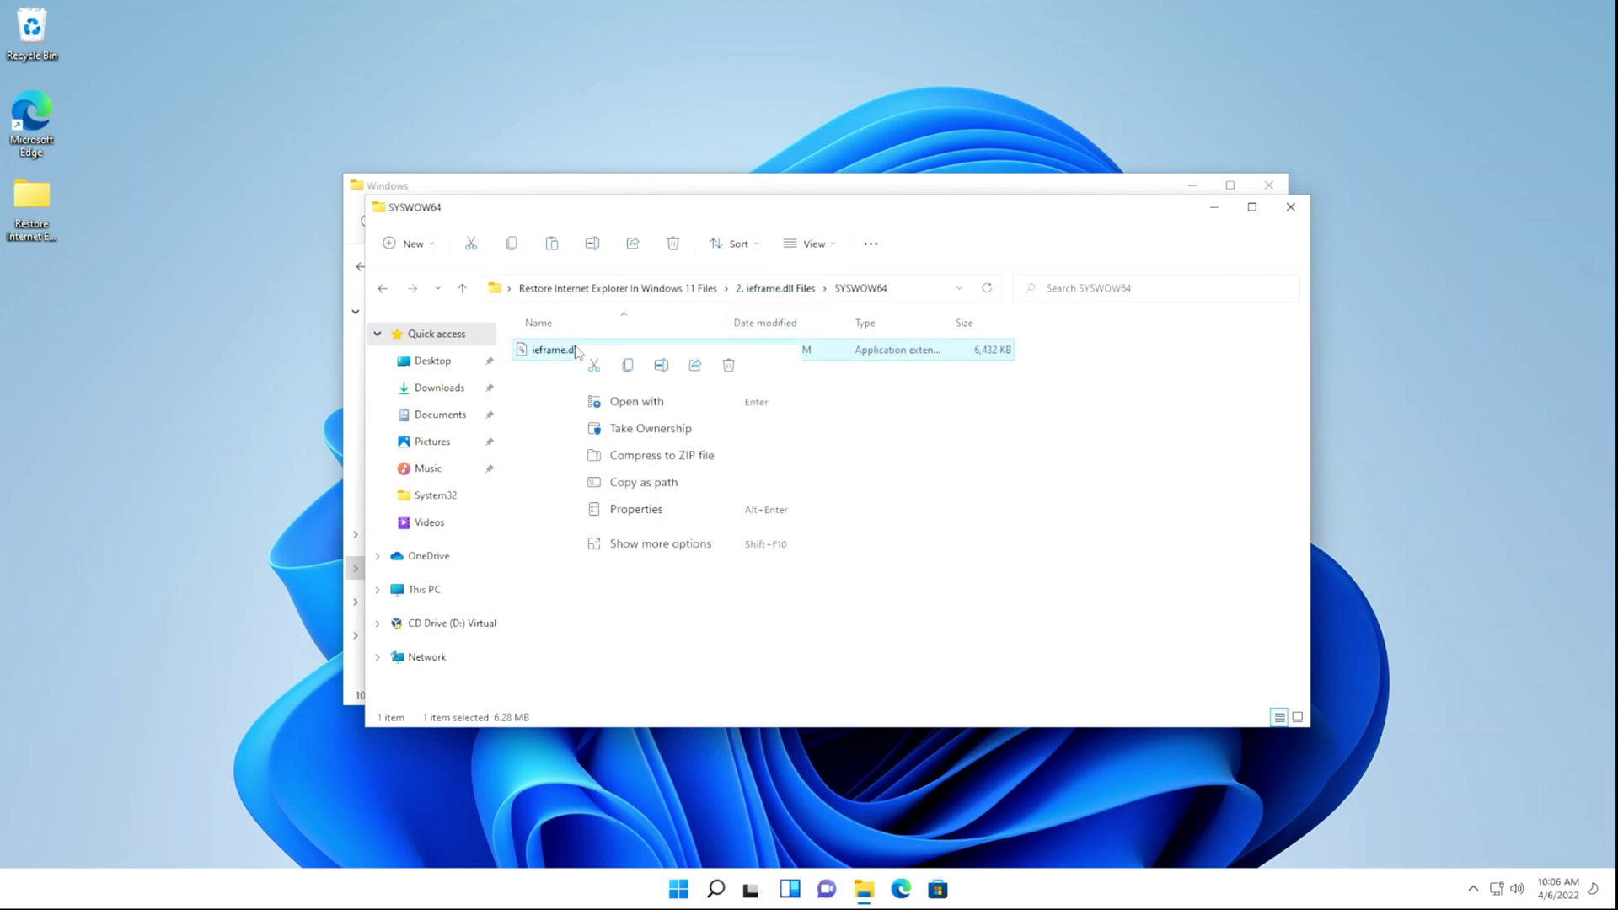
left_click(687, 546)
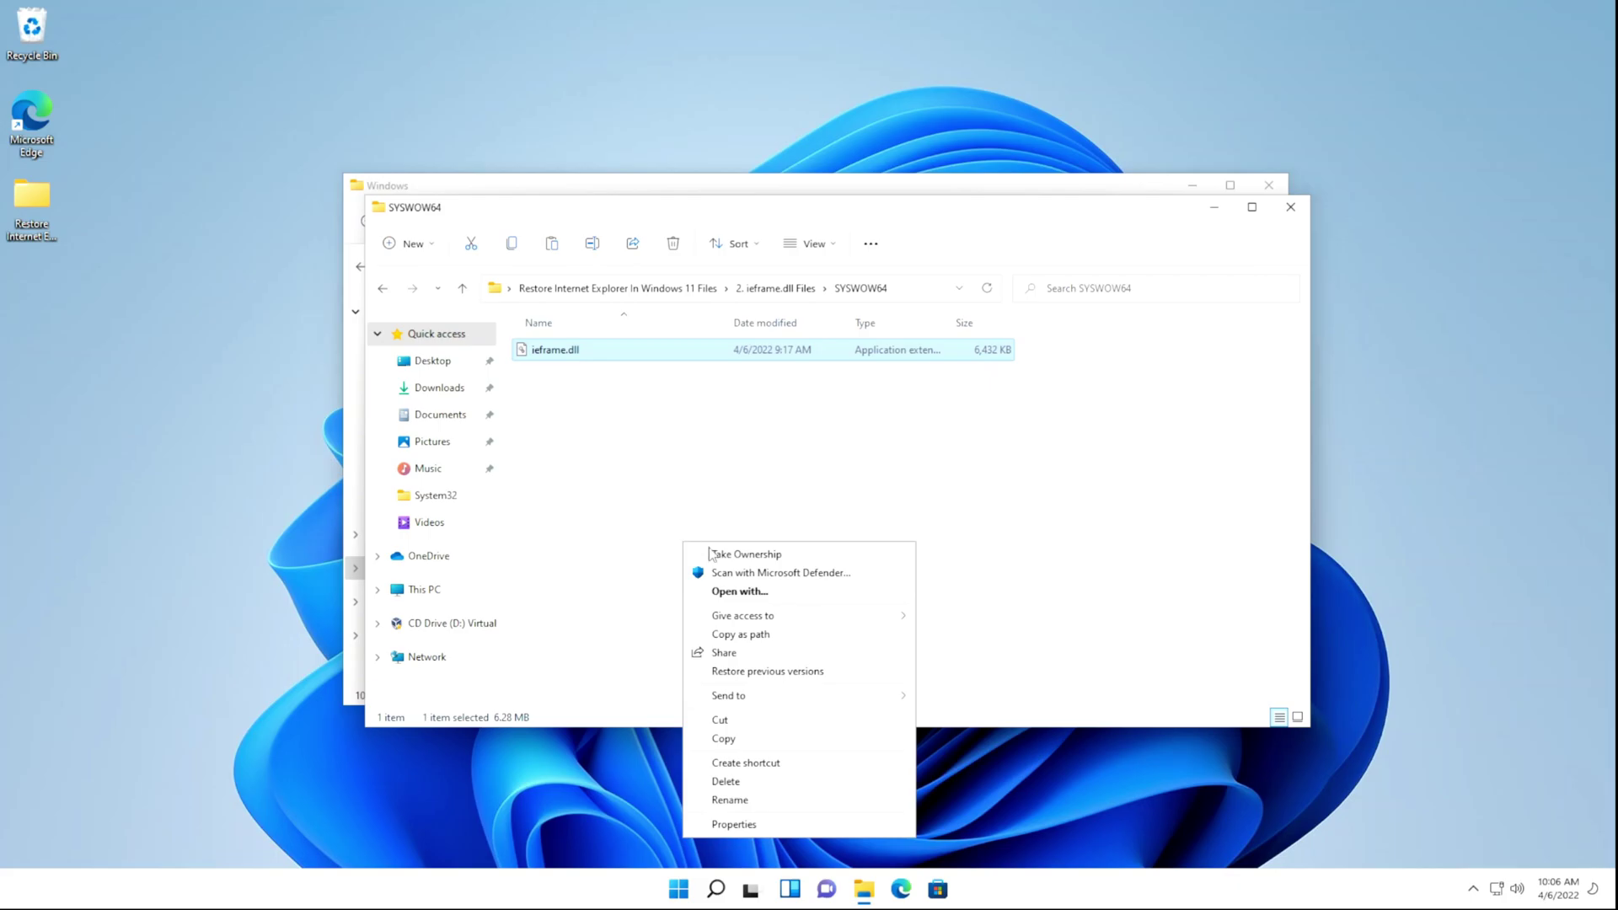
left_click(735, 738)
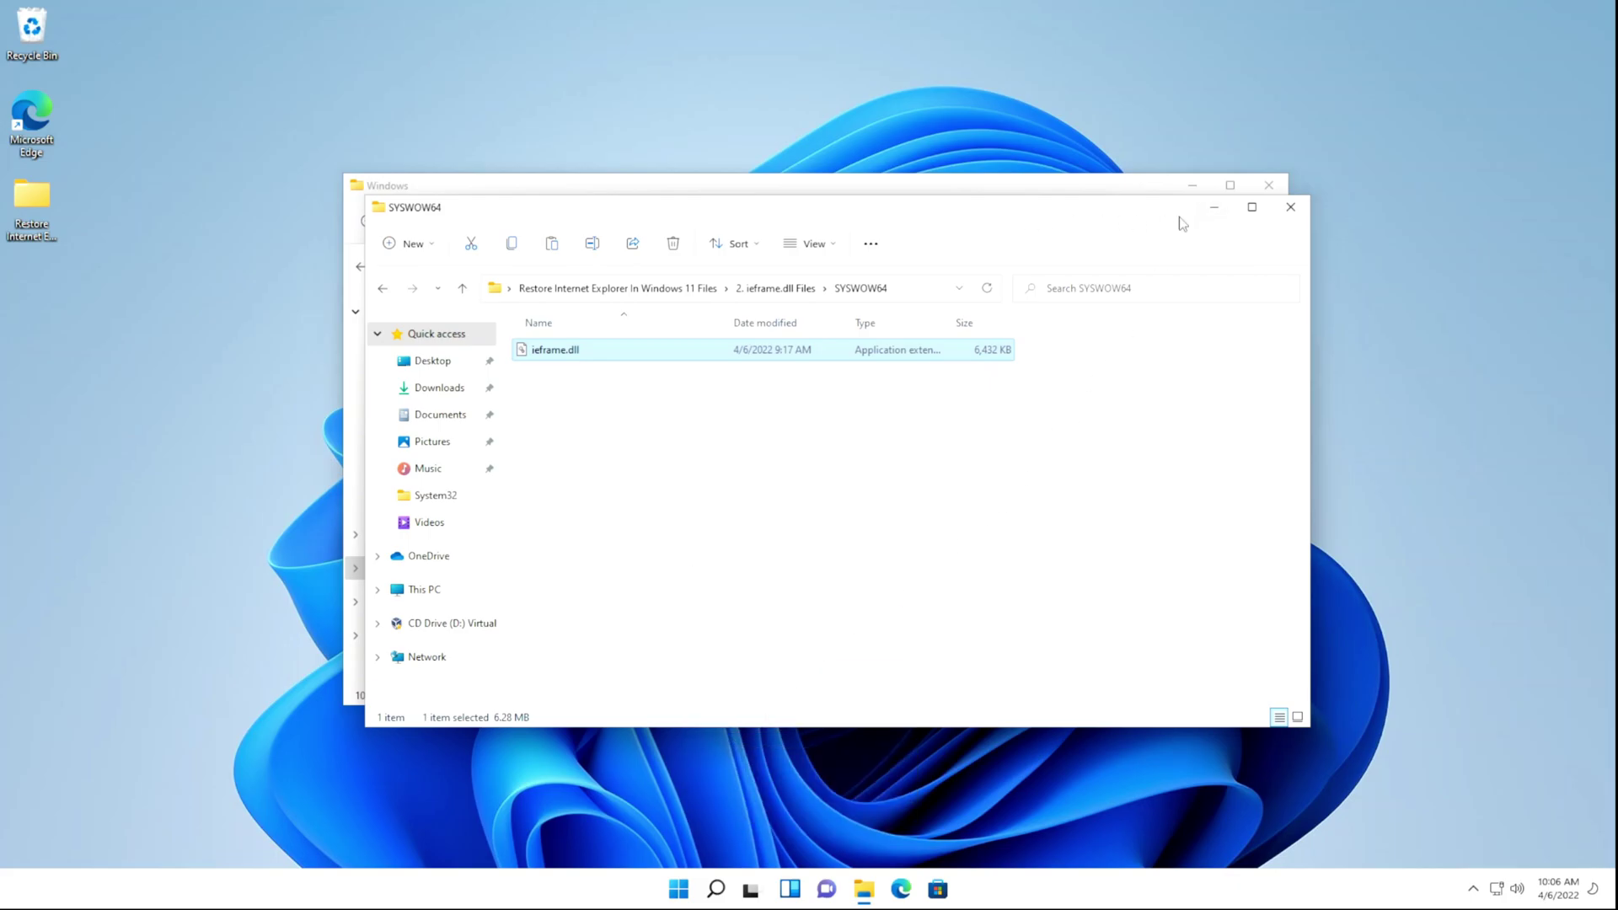
left_click(1214, 209)
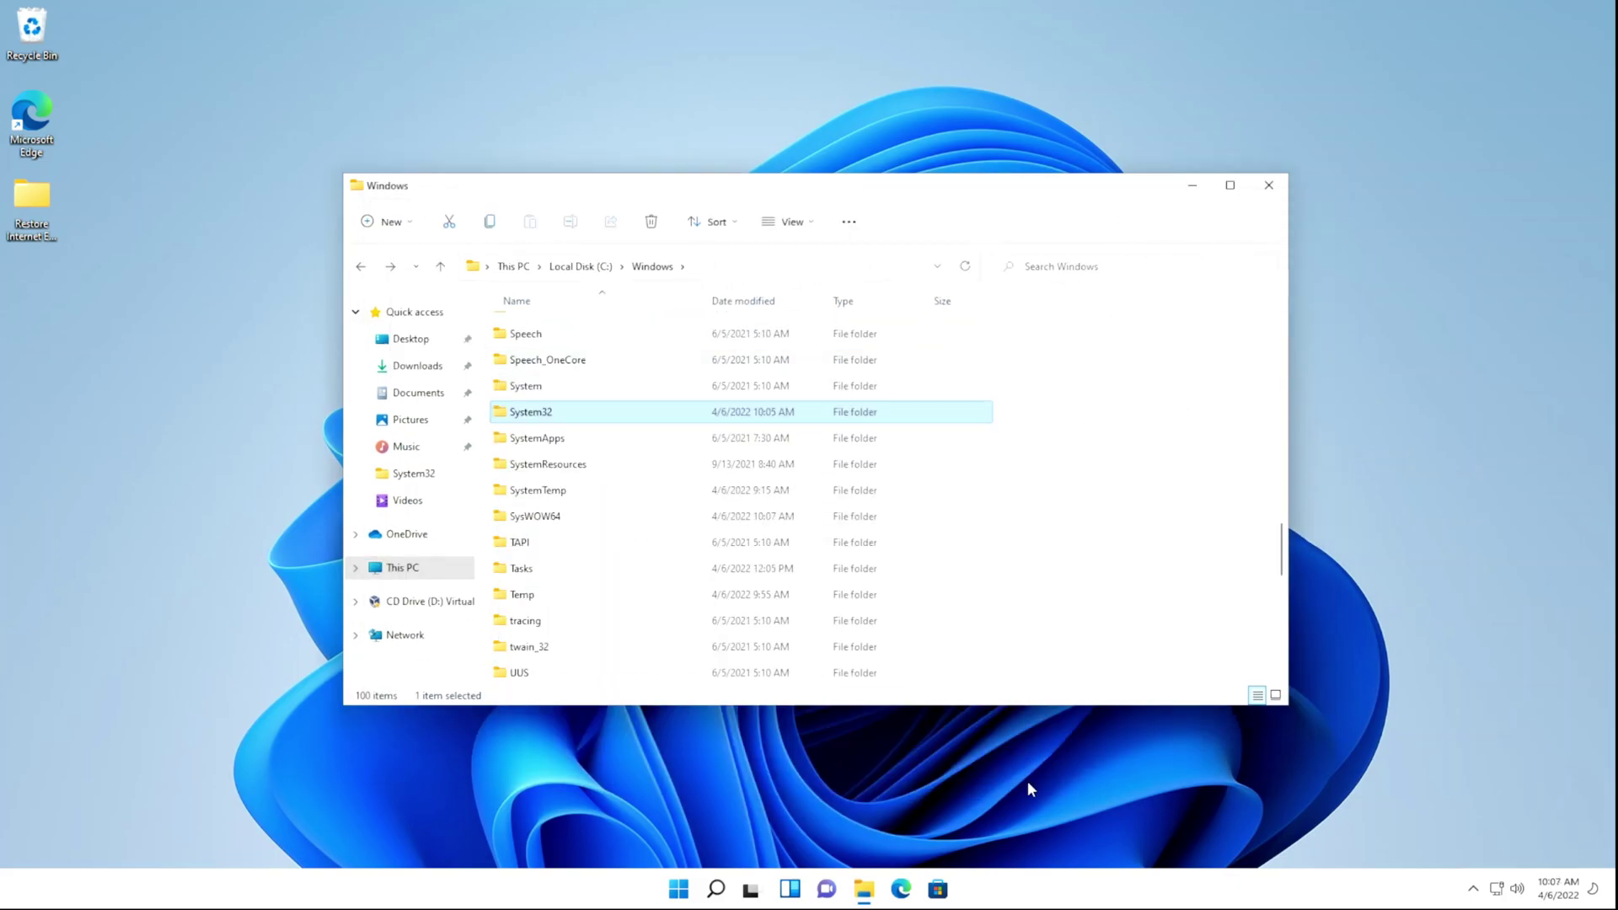
double_click(692, 536)
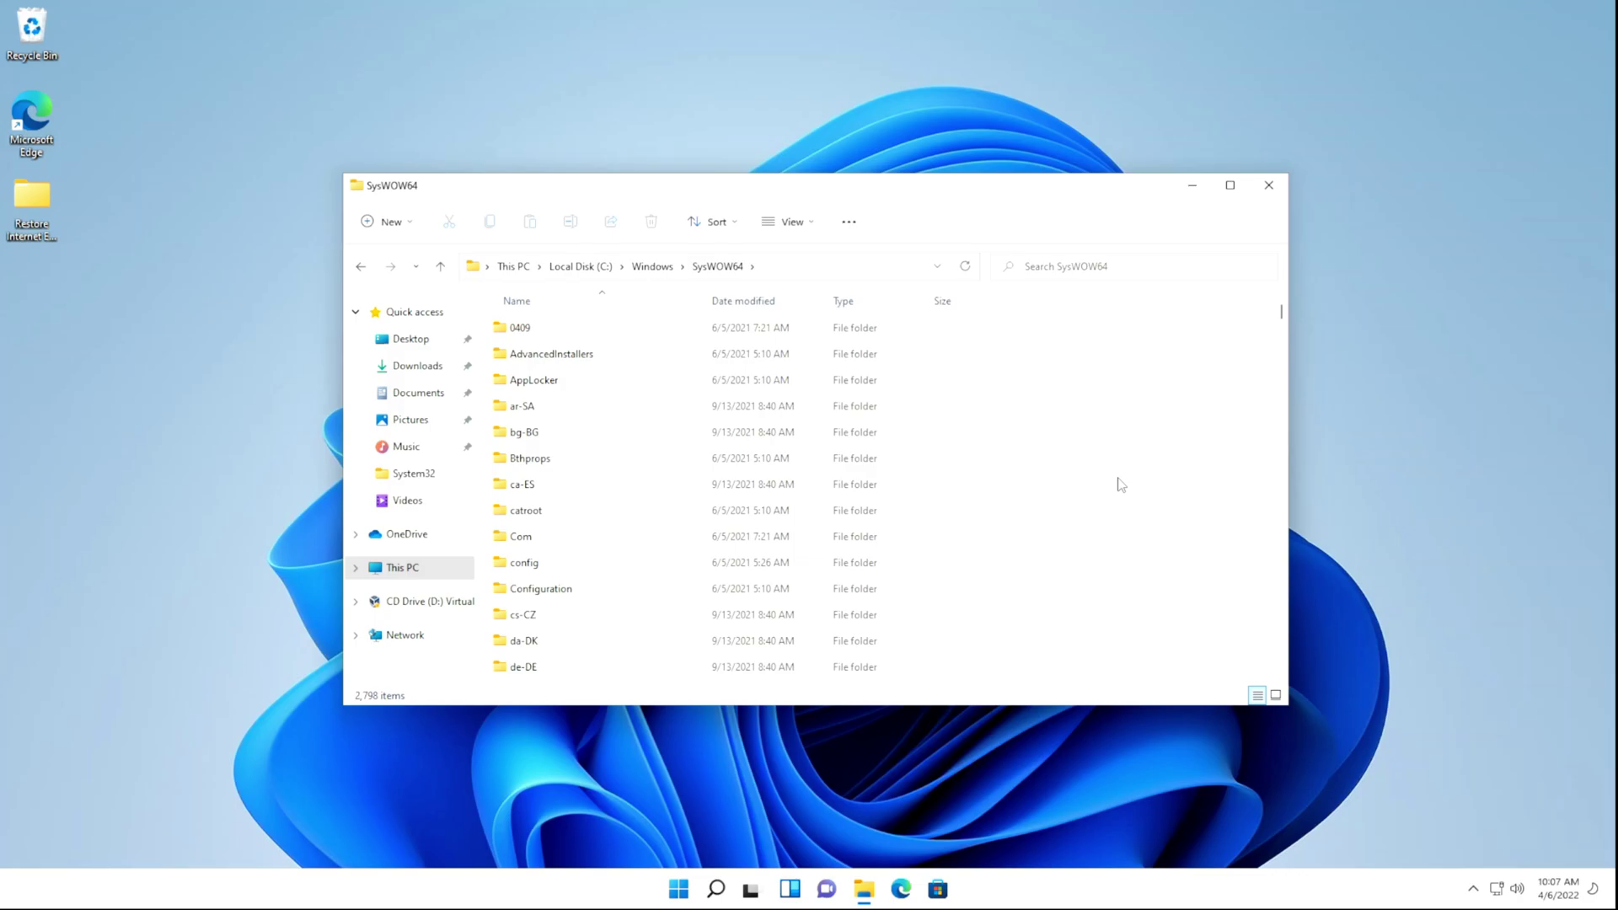
Step: Rename SysWOW64's ieframe.dll to ieframeOLD.dll, approving the administrator prompt
type("ief")
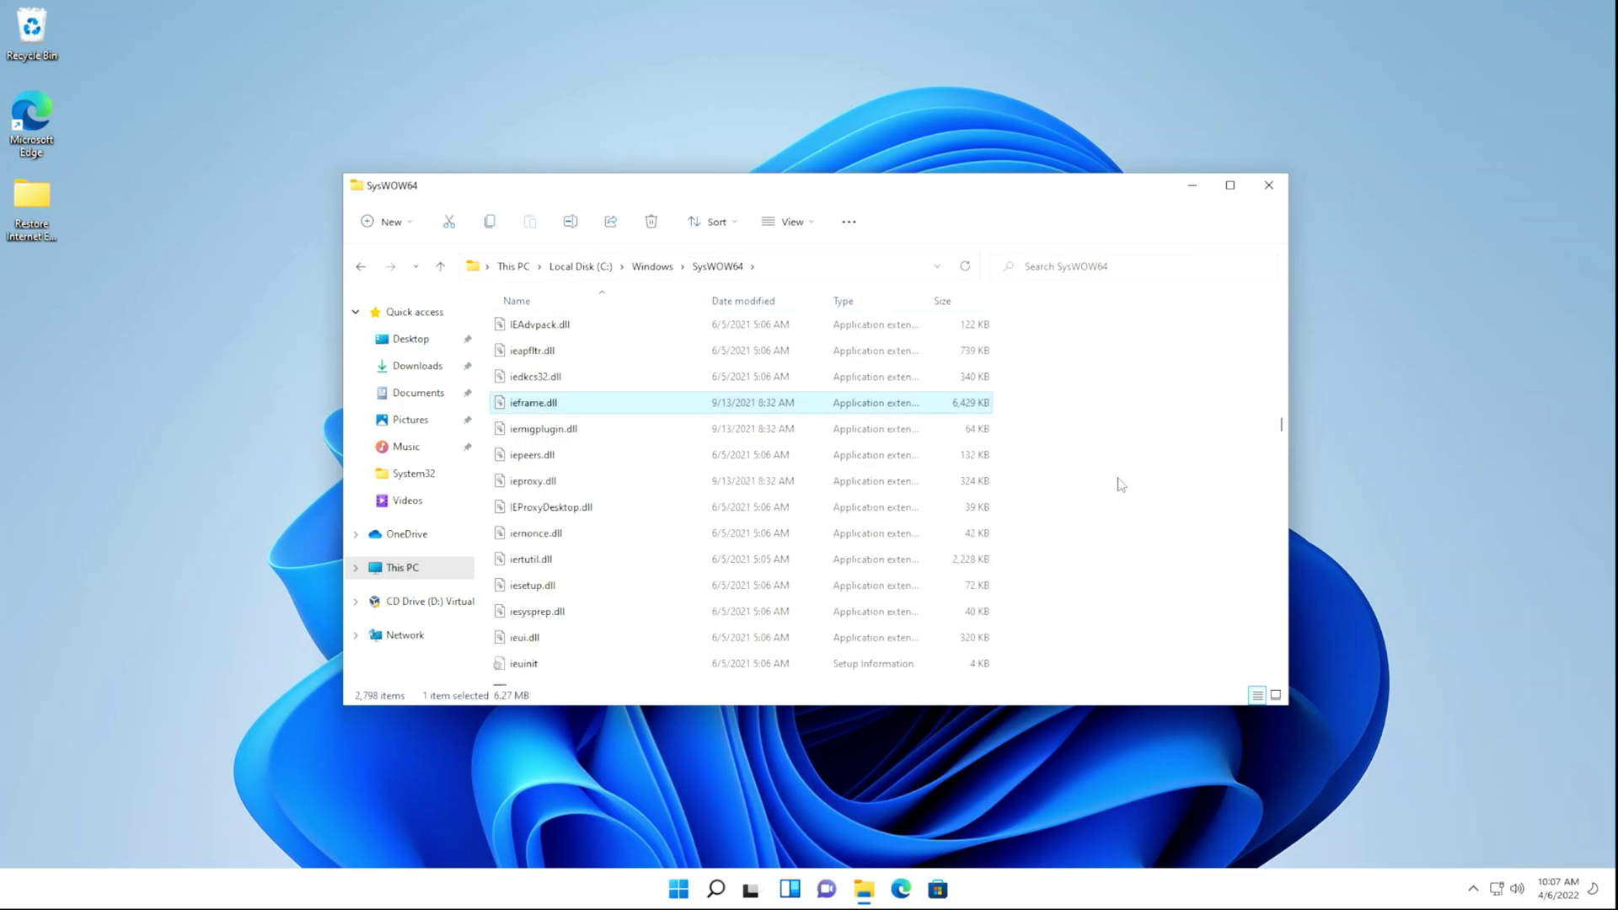
right_click(540, 405)
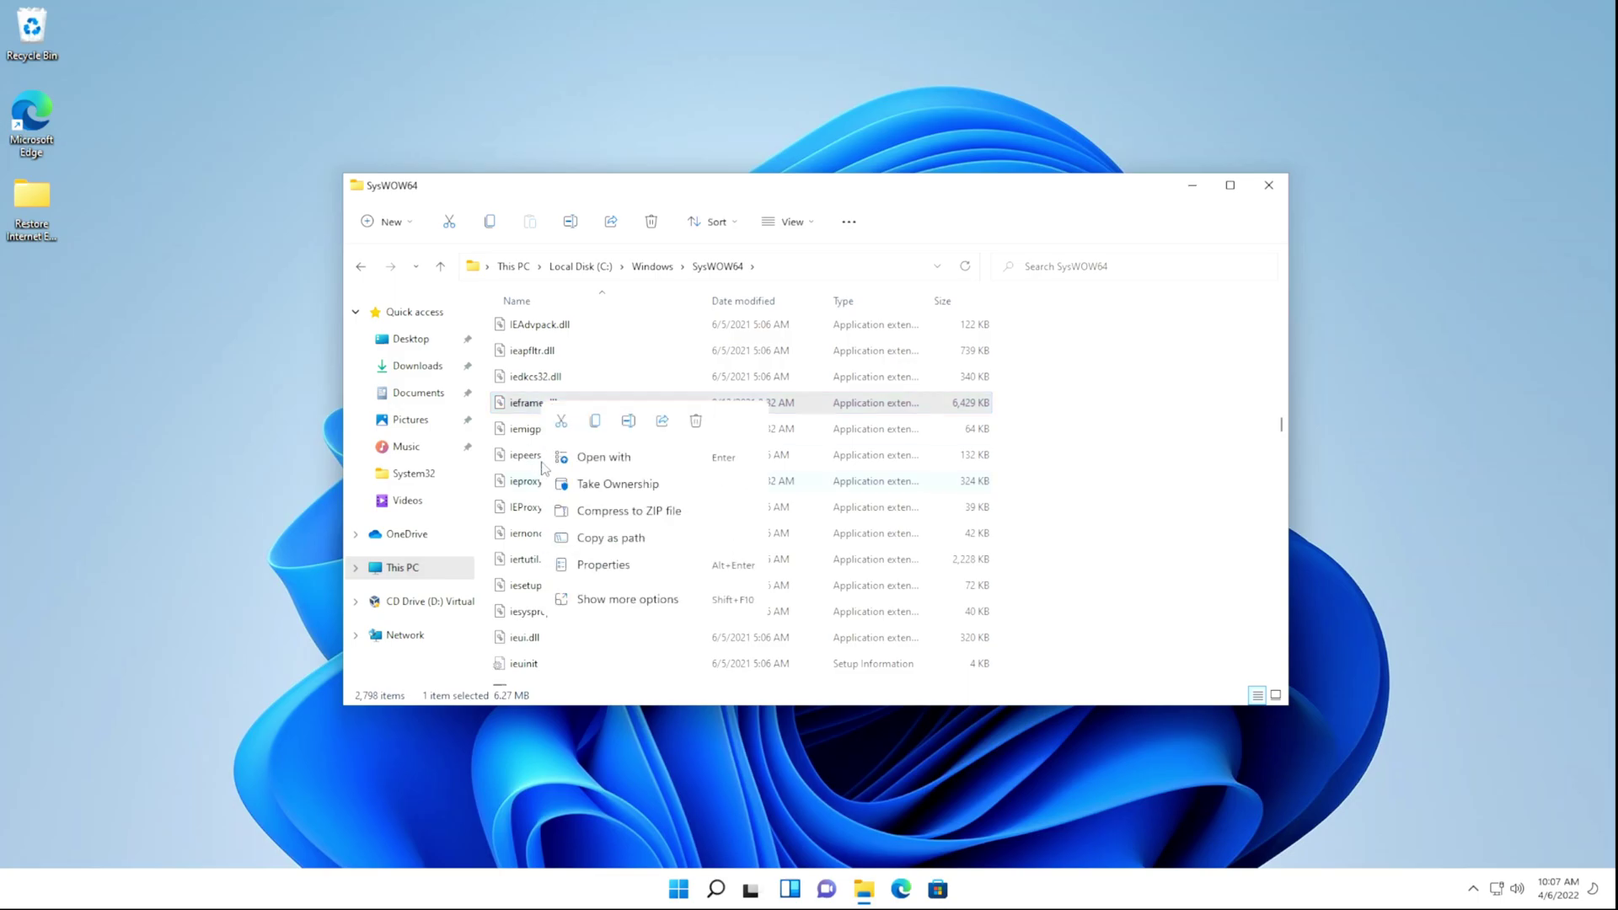
left_click(598, 603)
left_click(663, 562)
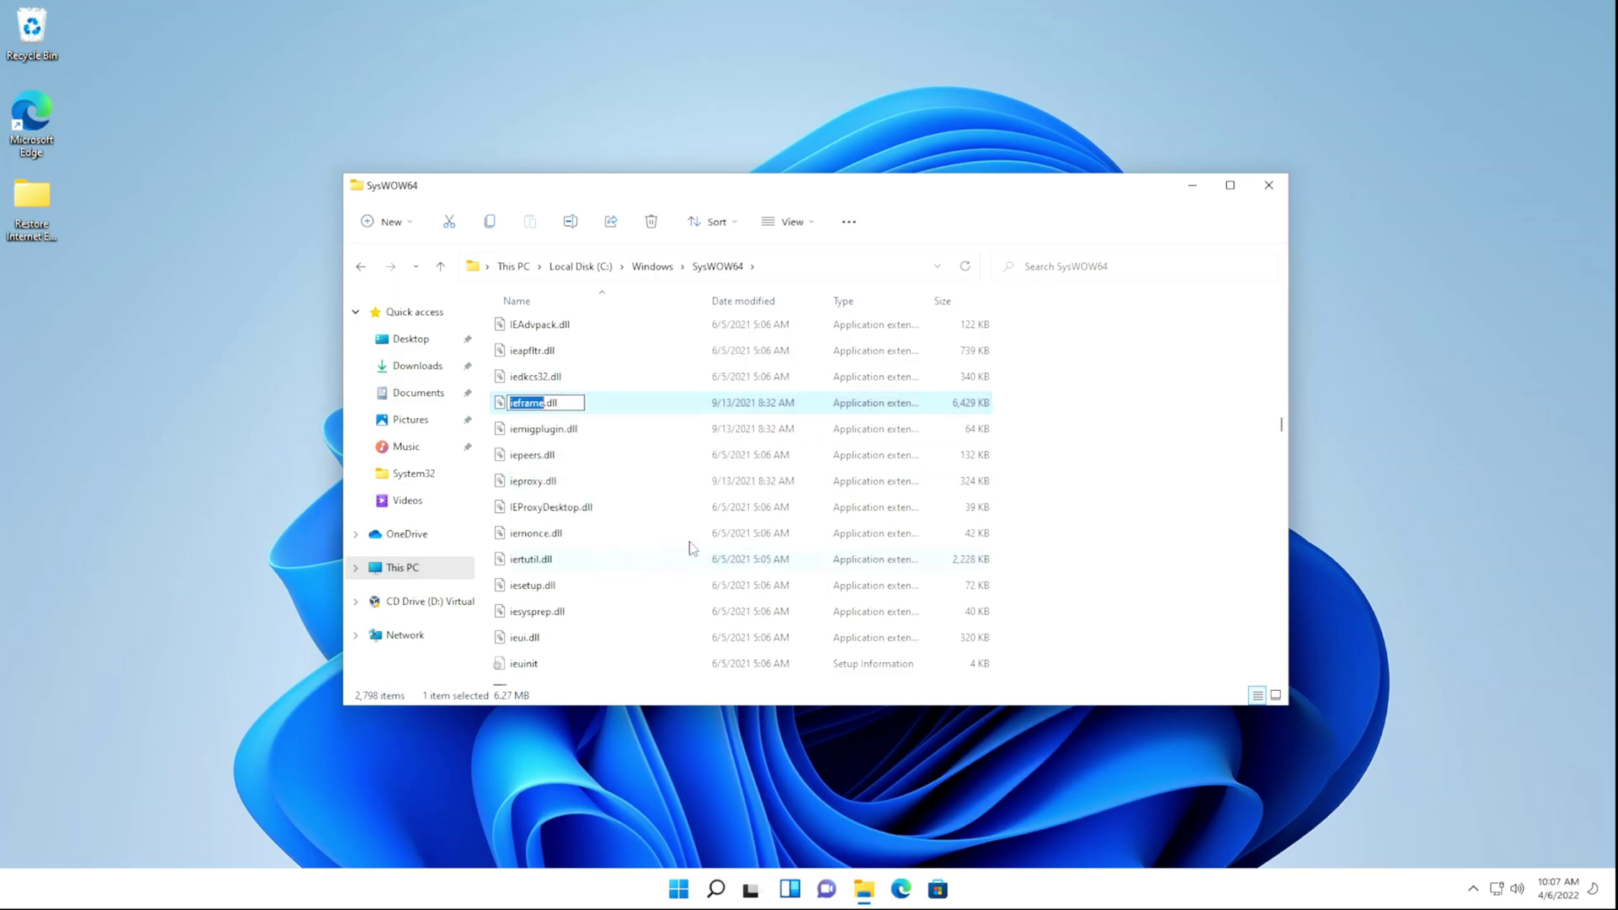
key("Right")
type("OLD")
key("Return")
key("Left")
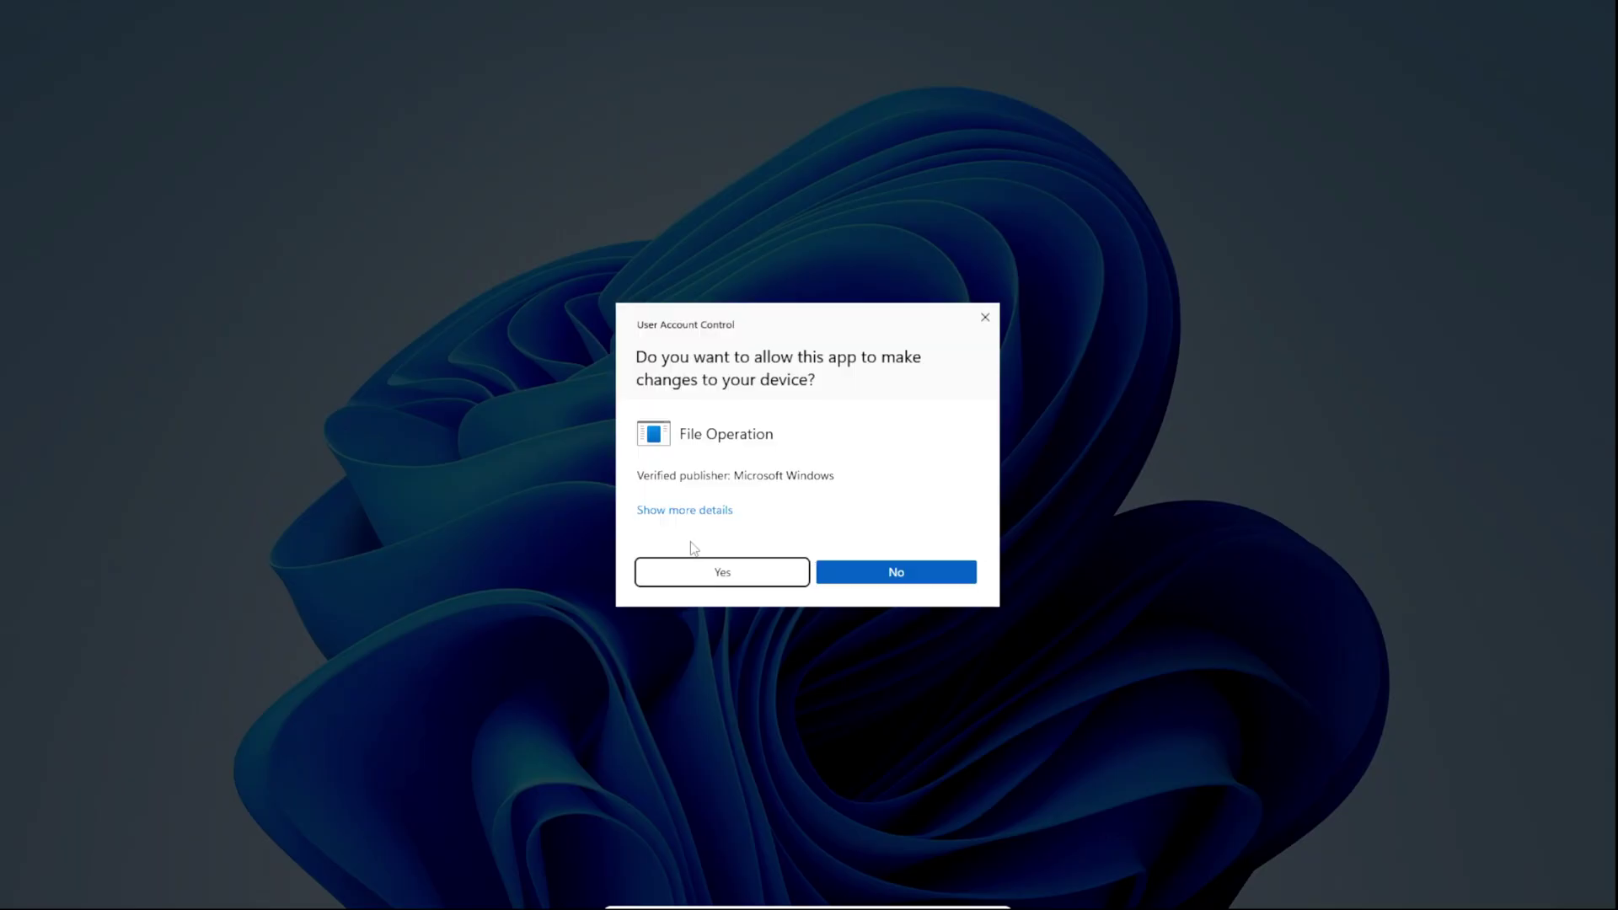
left_click(718, 582)
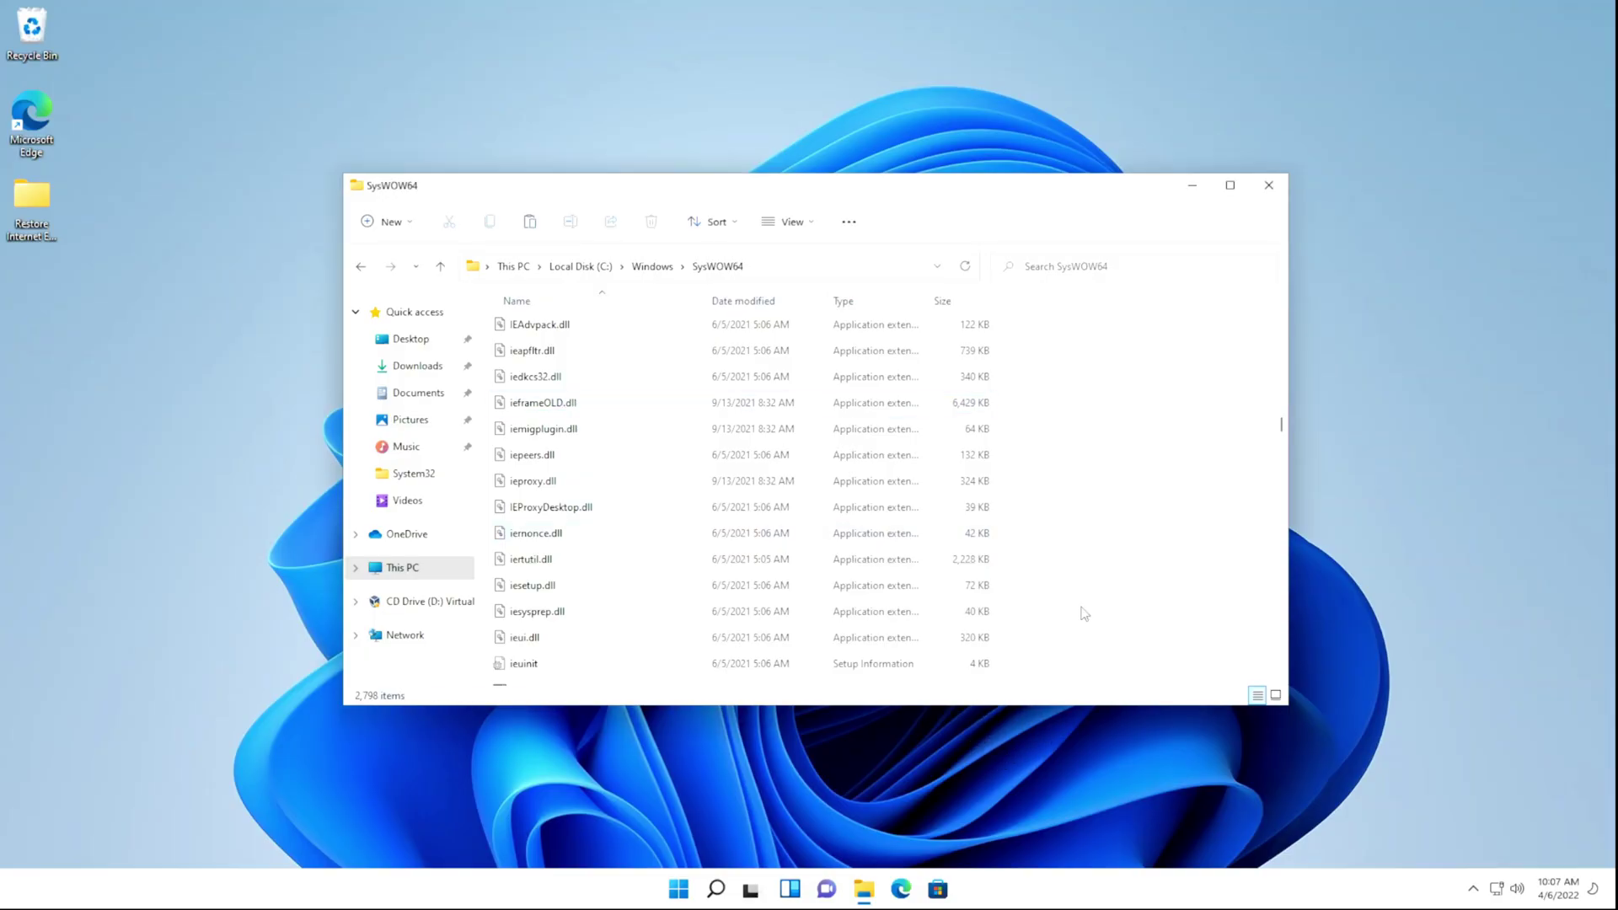
Step: Paste the replacement ieframe.dll into SysWOW64 with admin permission and minimize the window
right_click(1114, 424)
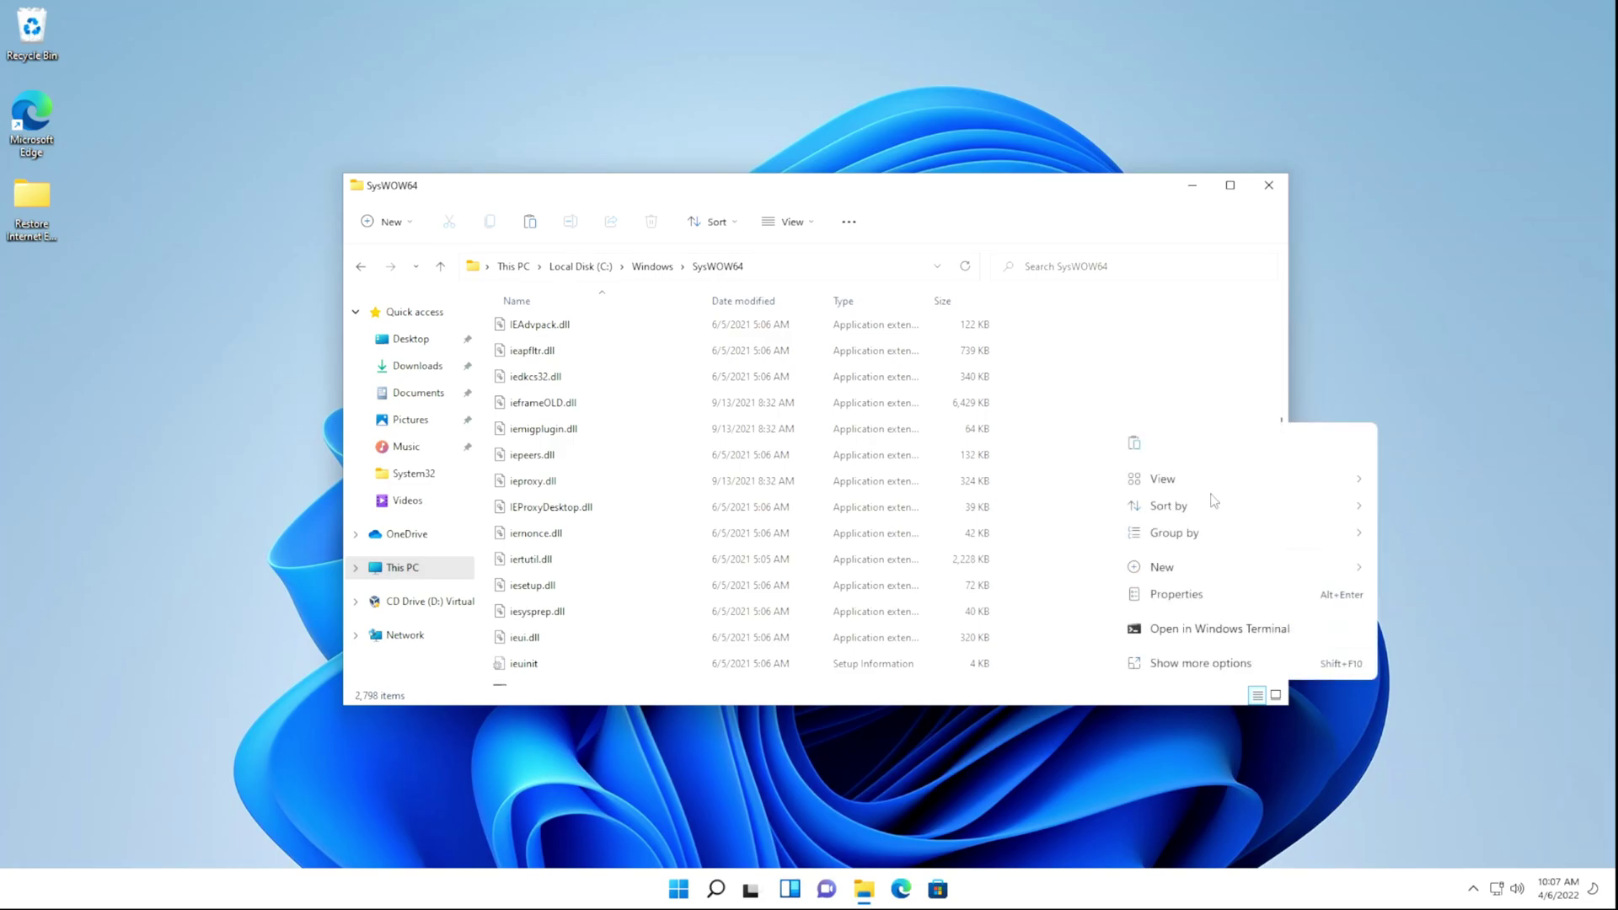
left_click(1178, 663)
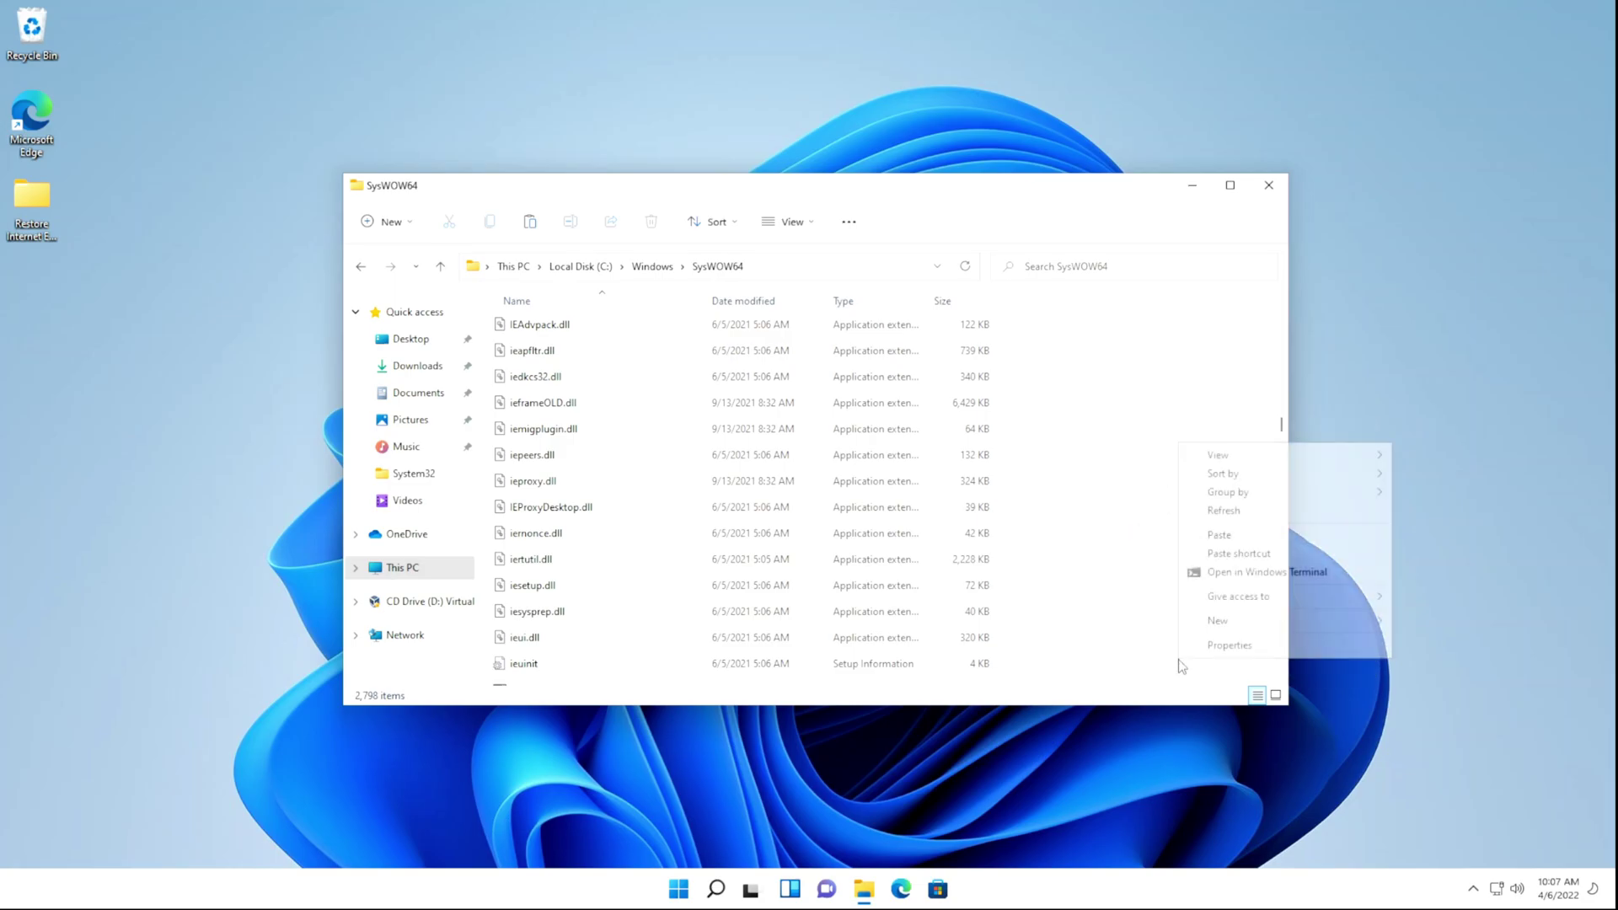
left_click(1219, 535)
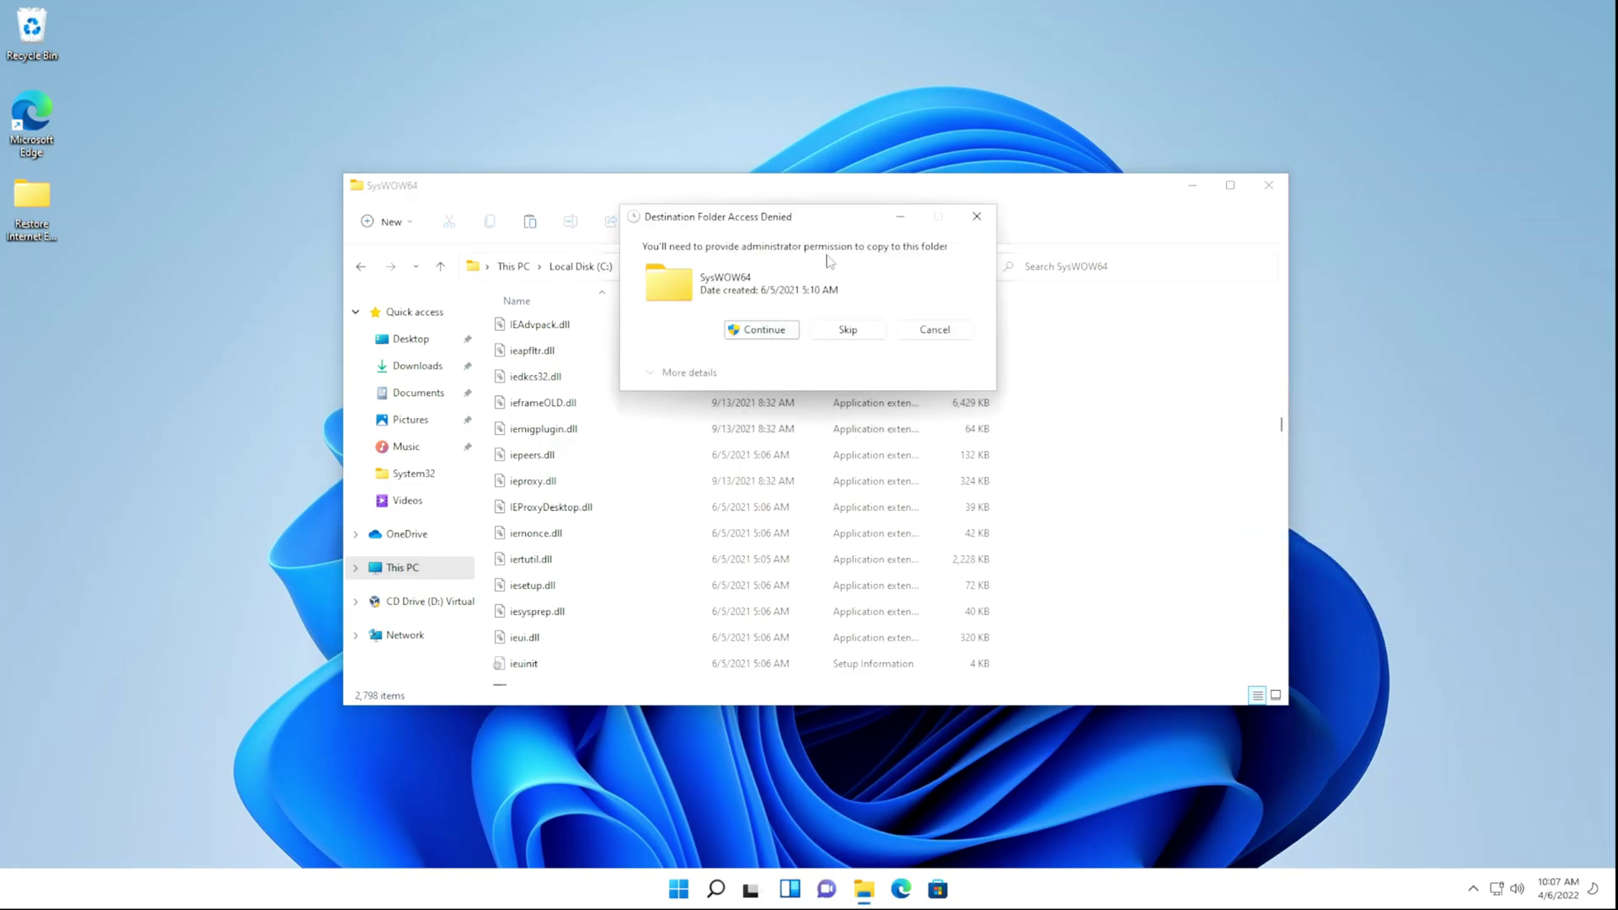
left_click(762, 336)
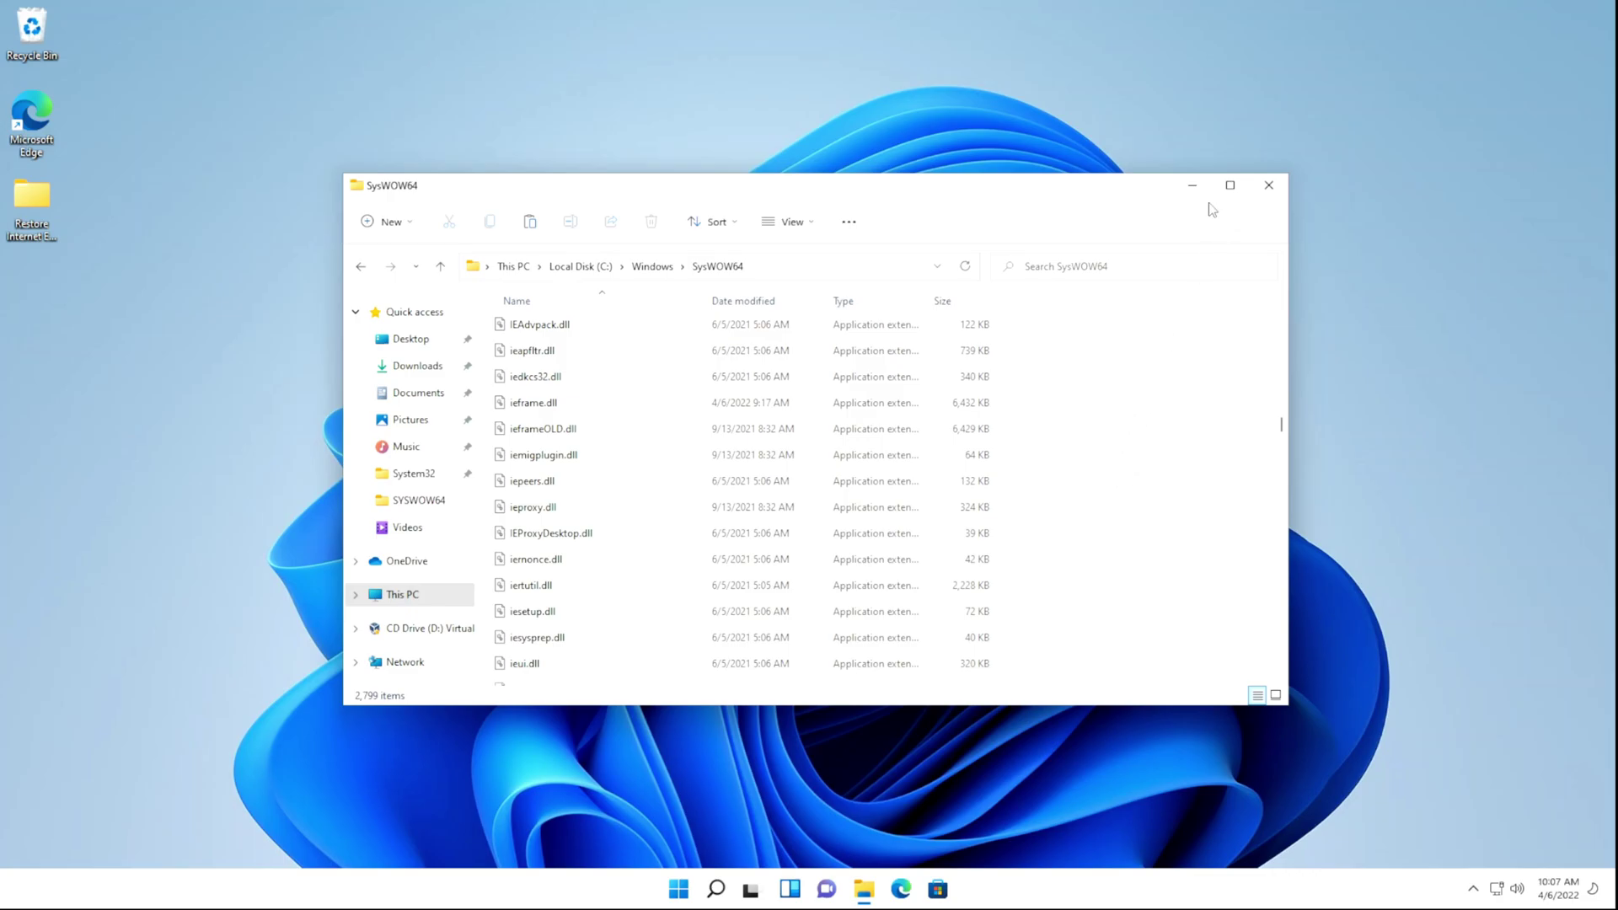
left_click(1191, 187)
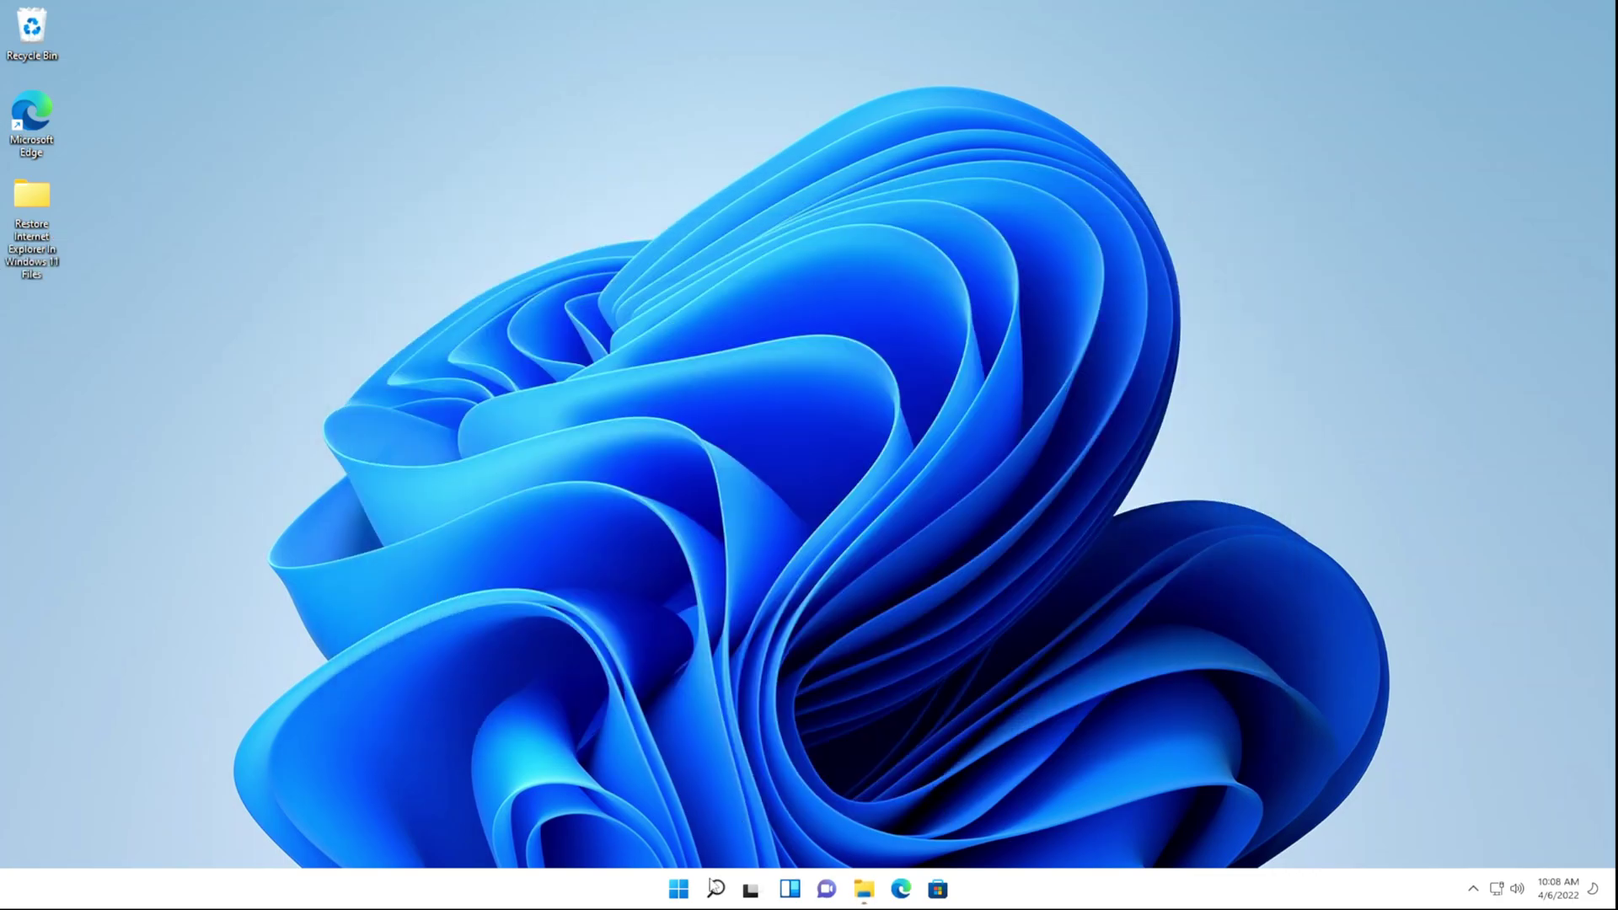
Step: Search Windows for iexplore.exe and run it to start Internet Explorer
left_click(715, 887)
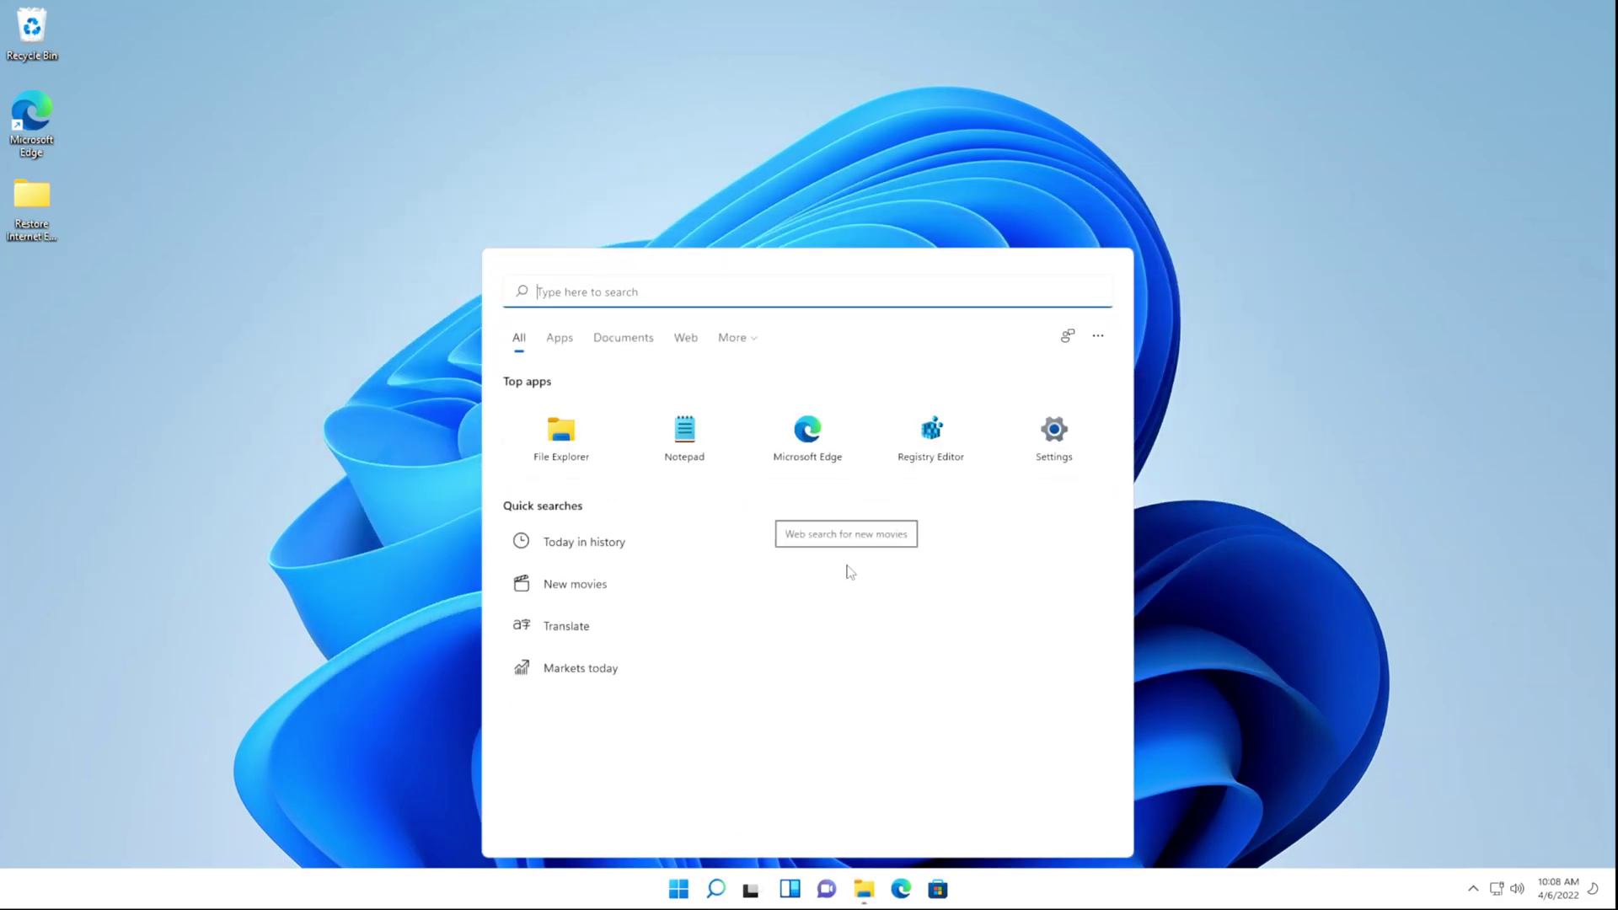
type("iexplore.exe")
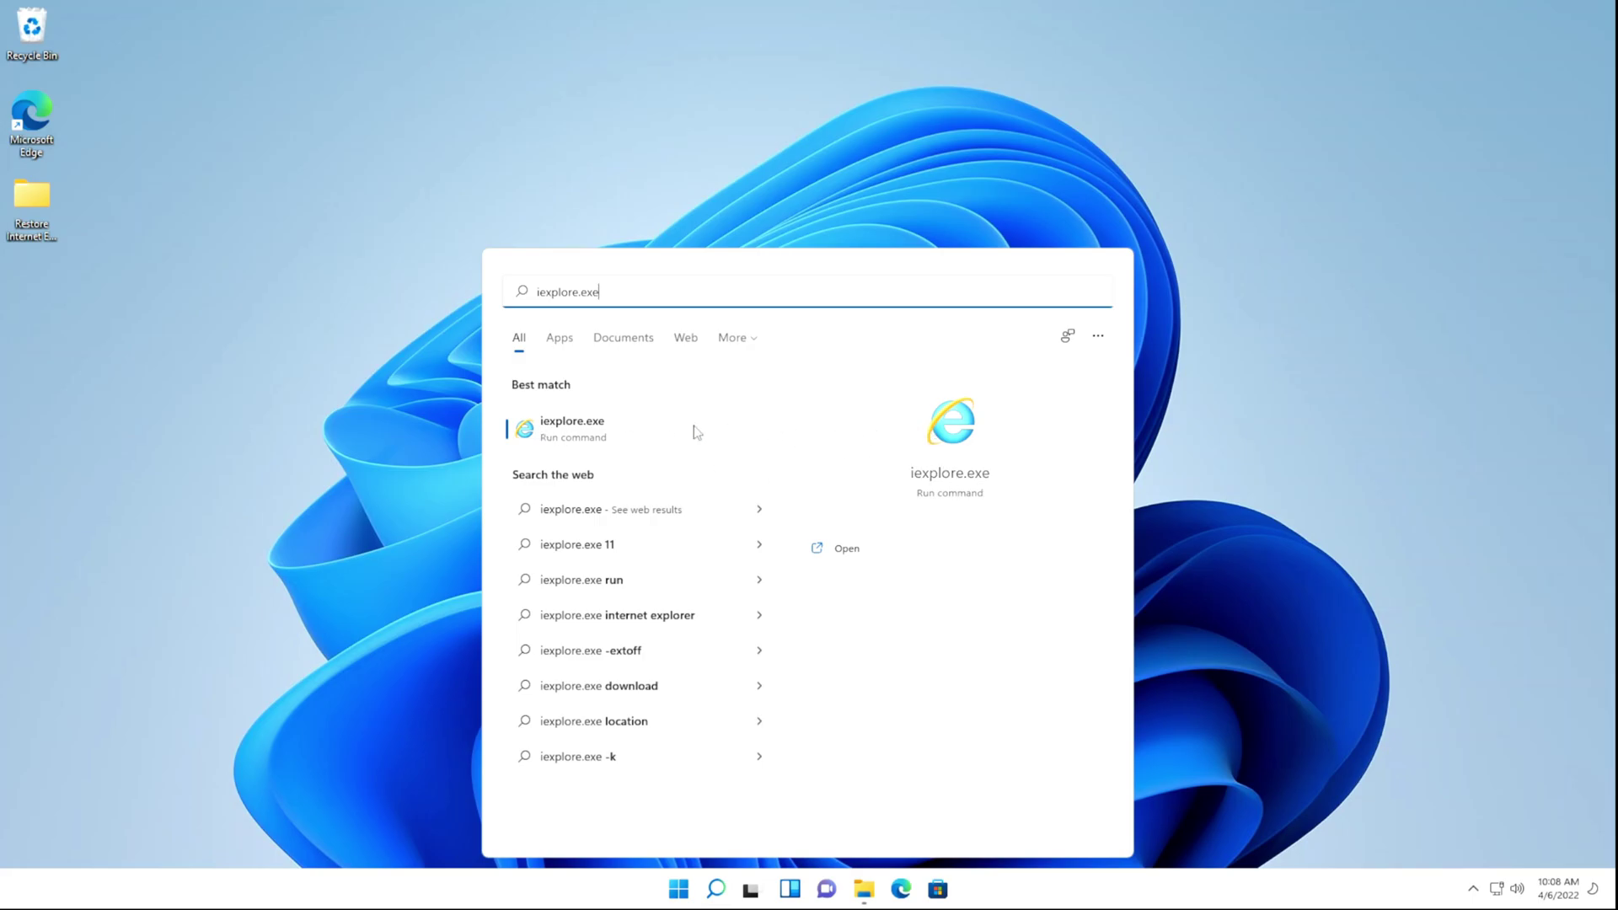
left_click(626, 434)
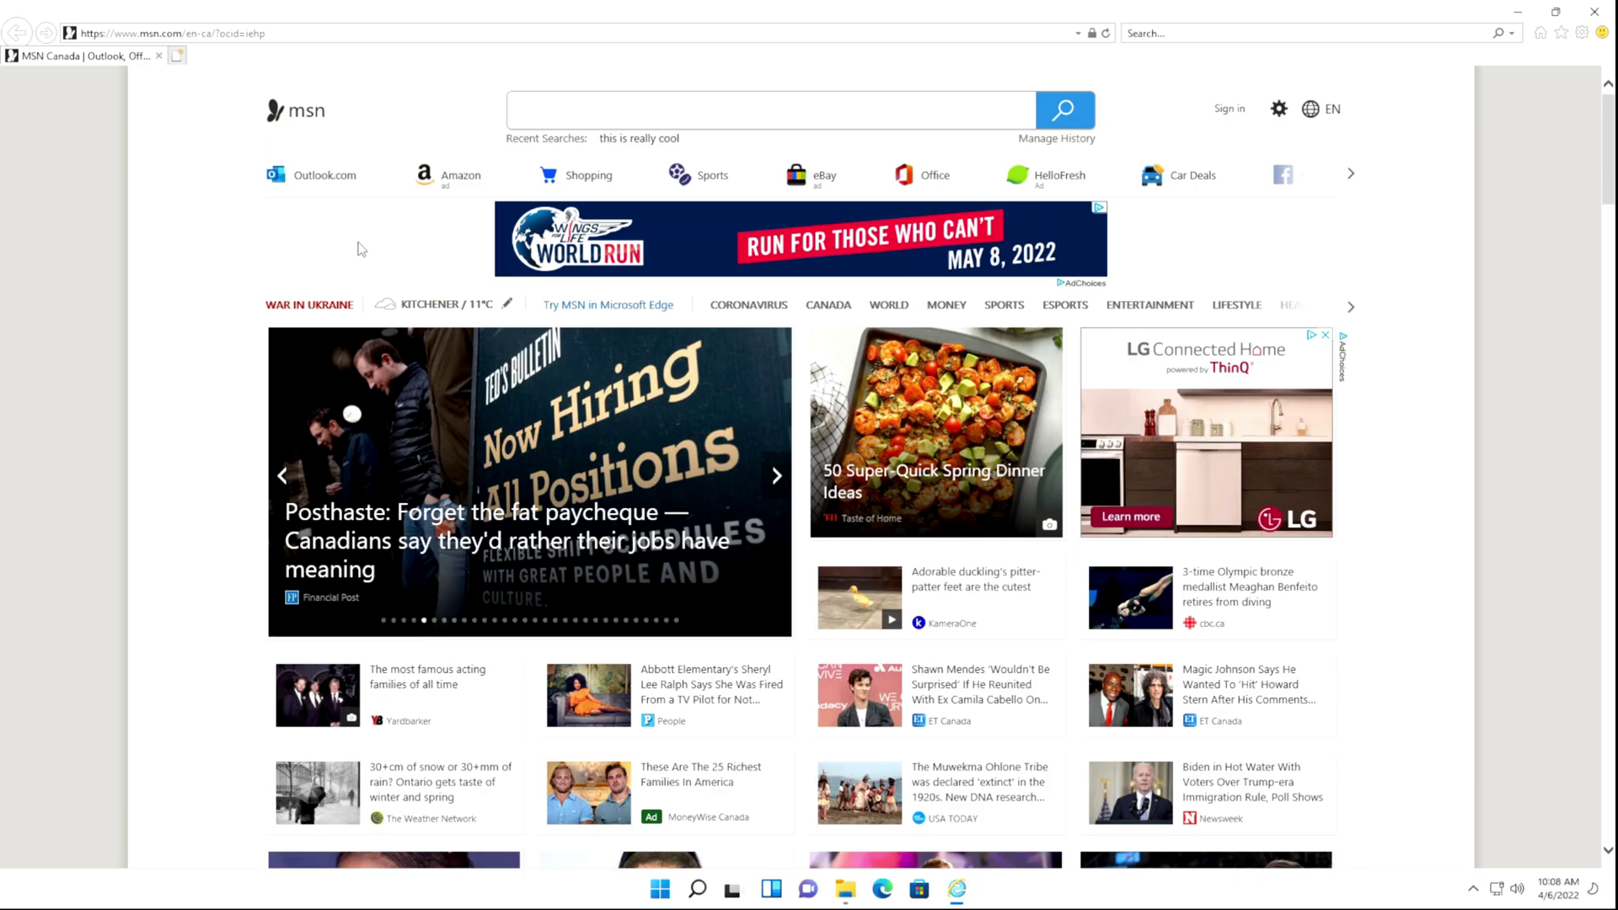
Step: Enter 'google' in Internet Explorer's address bar, which opens Google in Edge
double_click(252, 34)
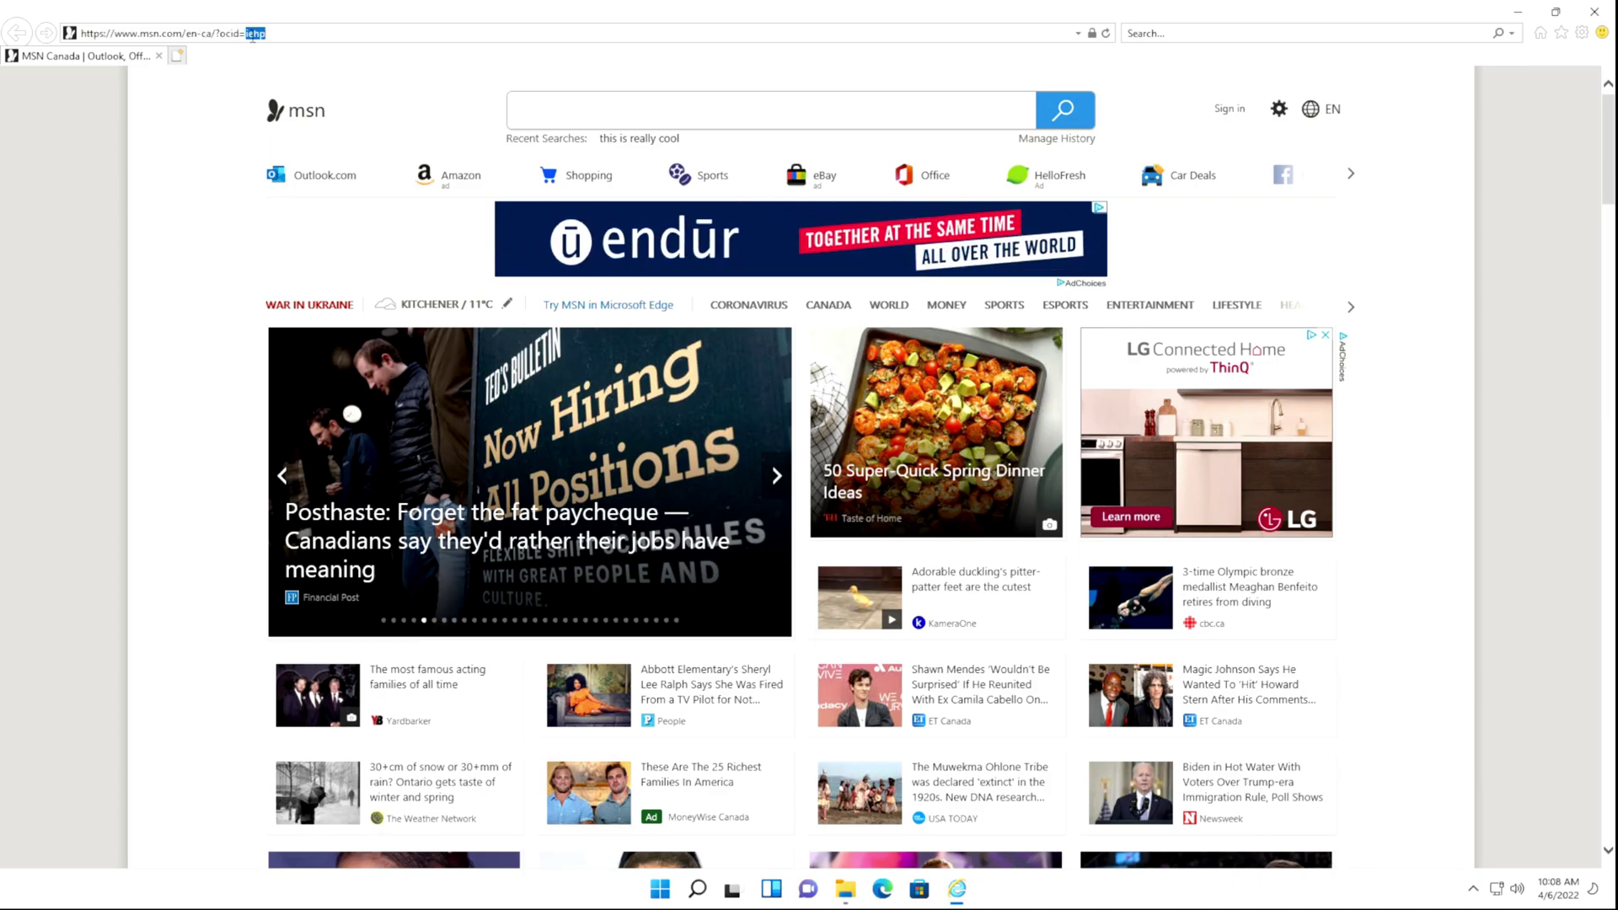
left_click(252, 33)
type("google.com/")
key("Return")
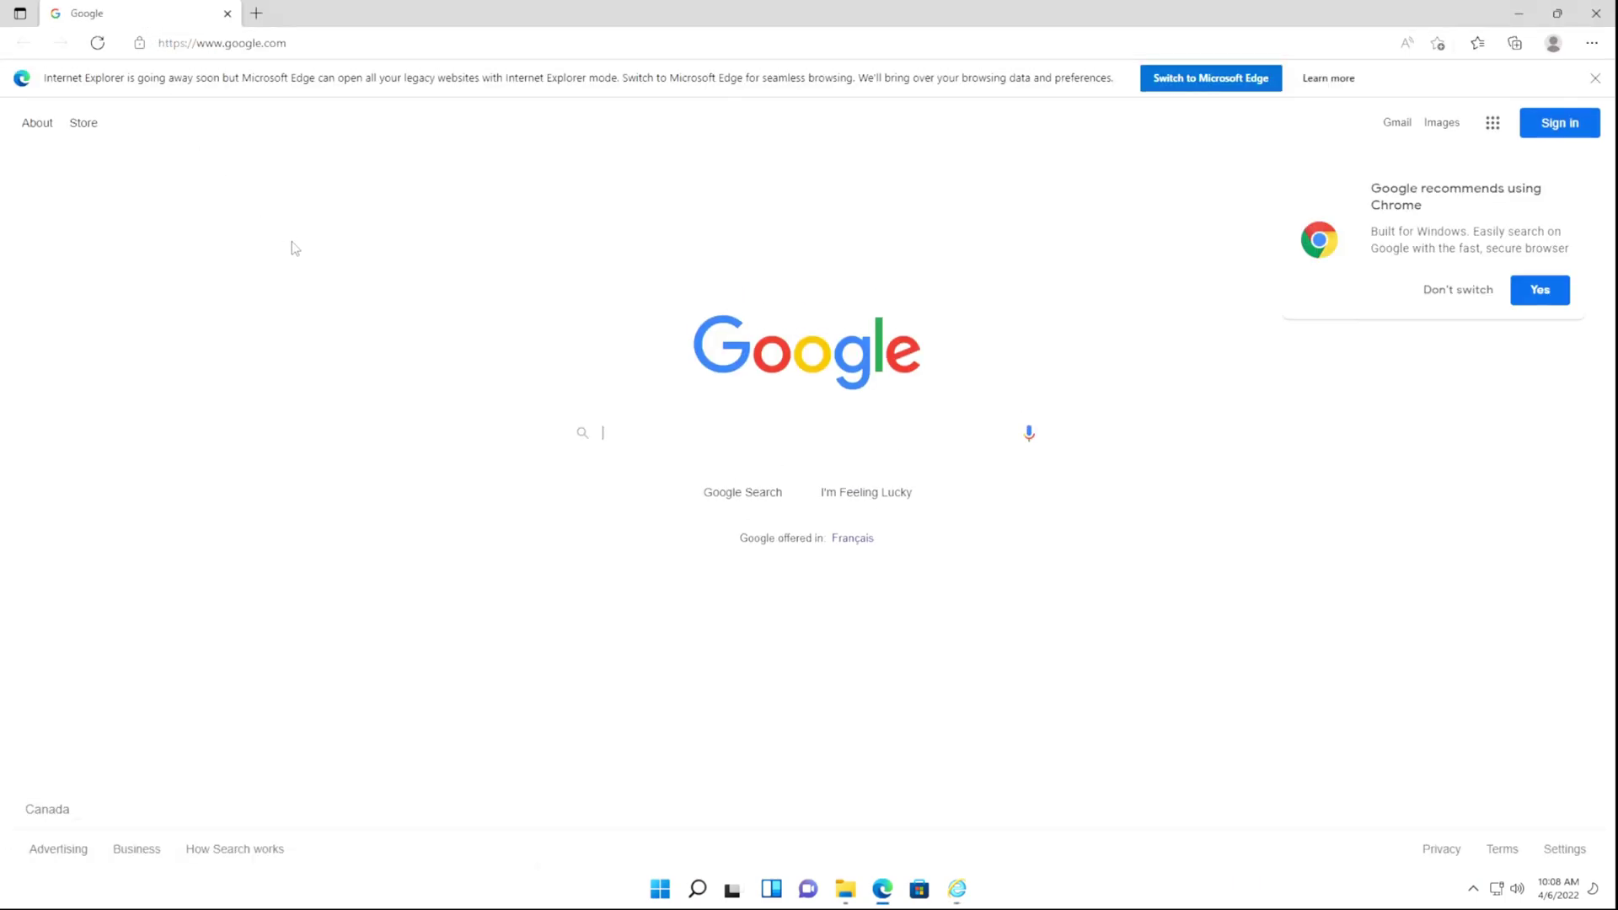
Step: Set Edge's 'Let Internet Explorer open sites in Microsoft Edge' option to Never, confirm, and close Edge
left_click(1593, 44)
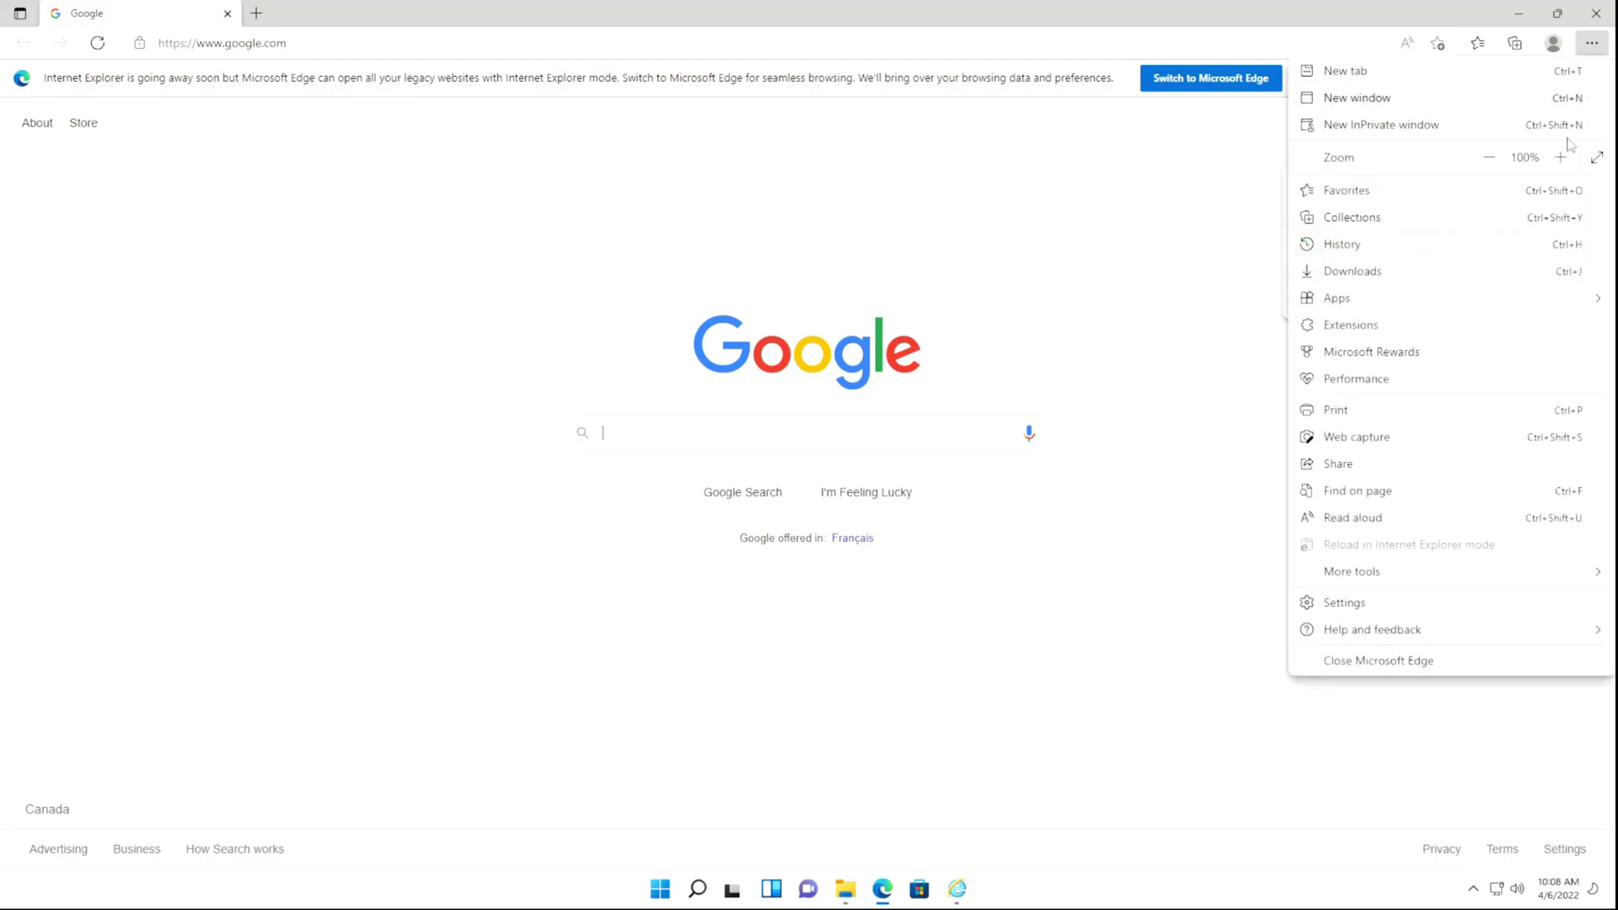
left_click(1386, 603)
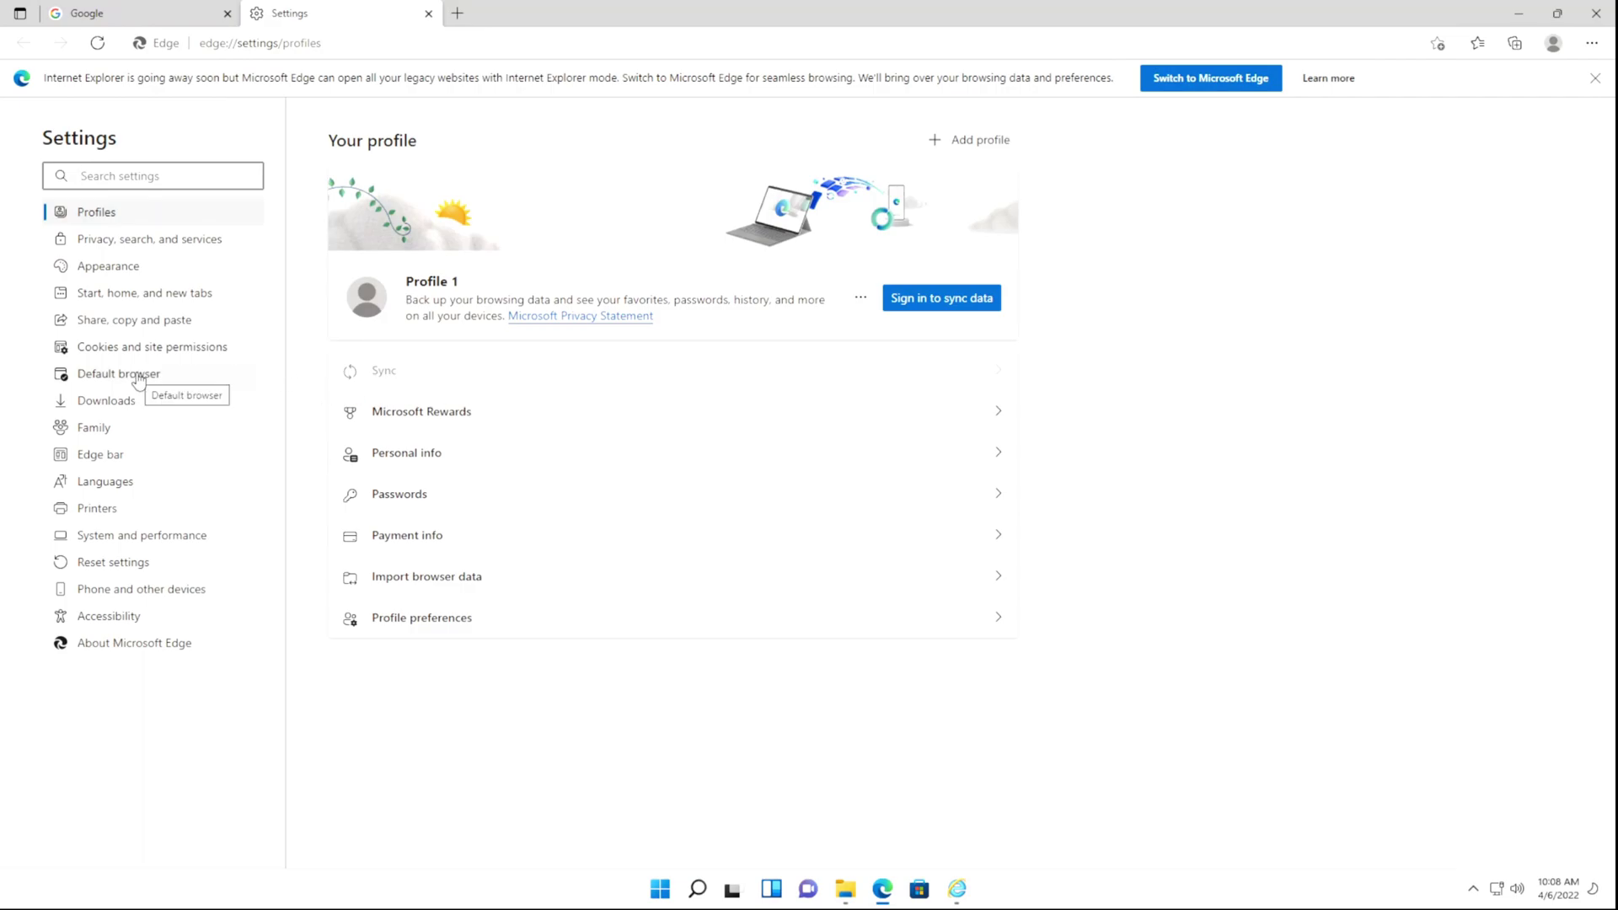
left_click(139, 381)
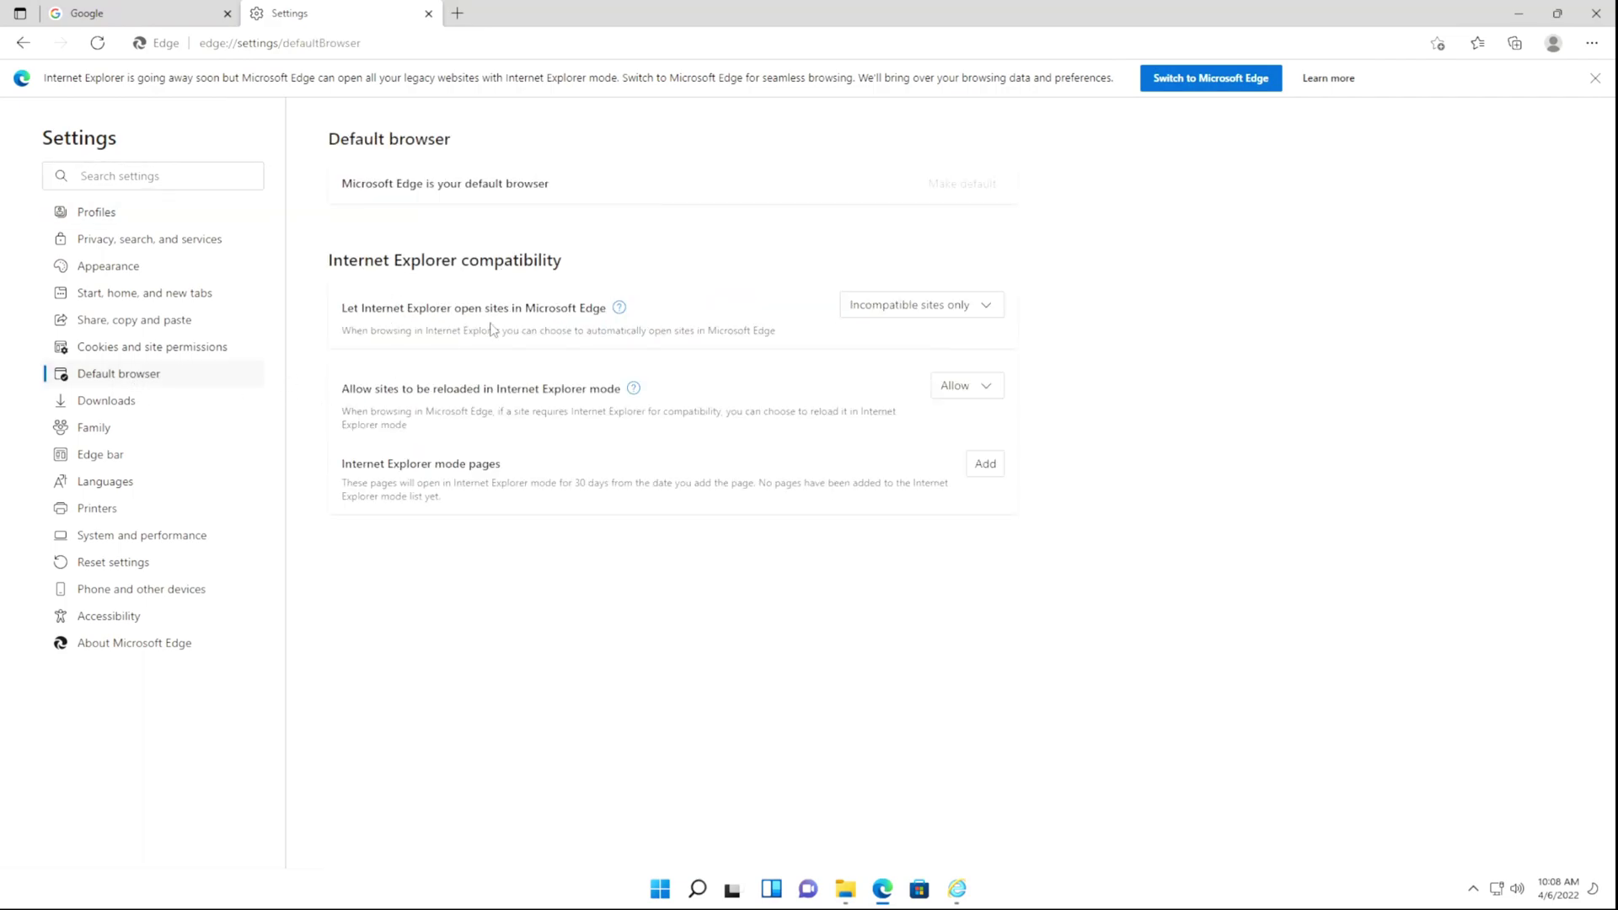
left_click(911, 309)
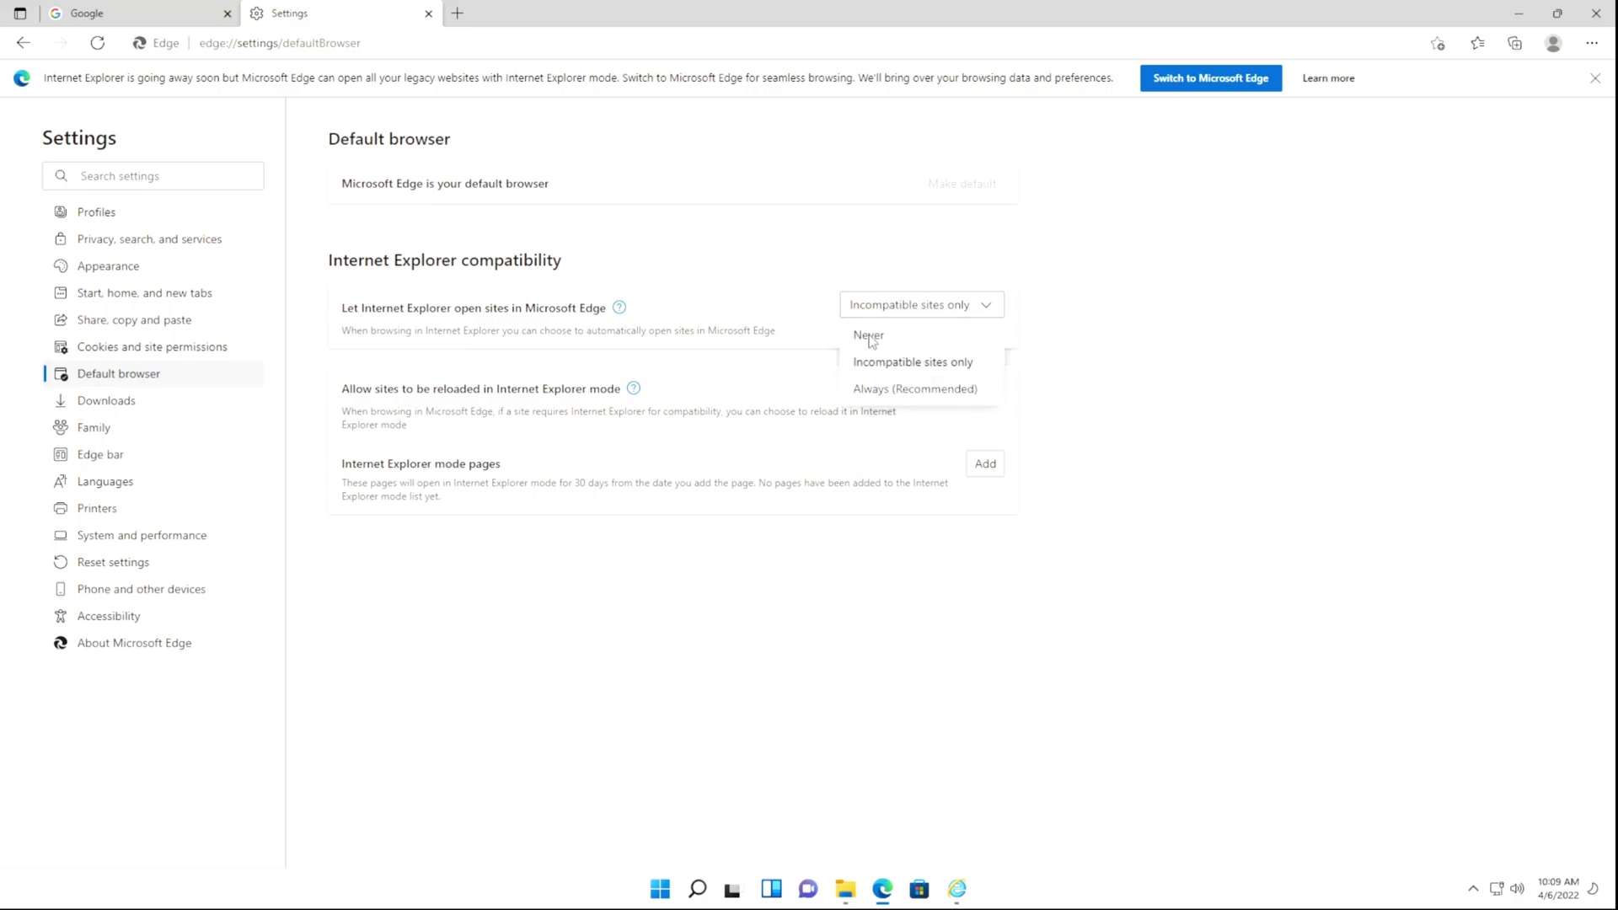
left_click(871, 336)
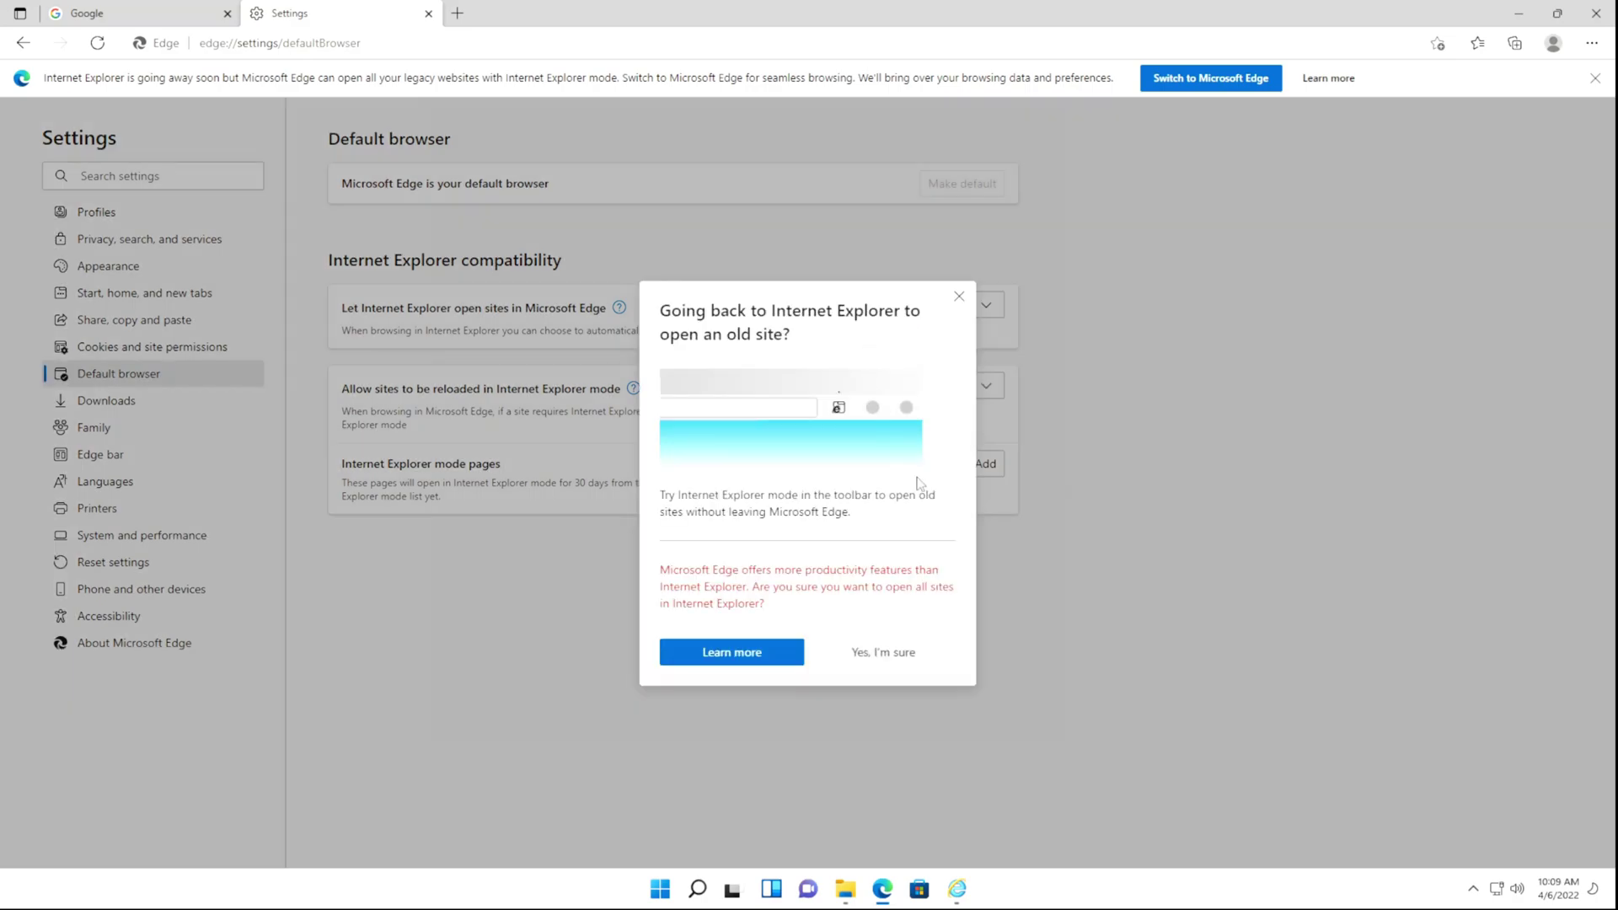
left_click(882, 658)
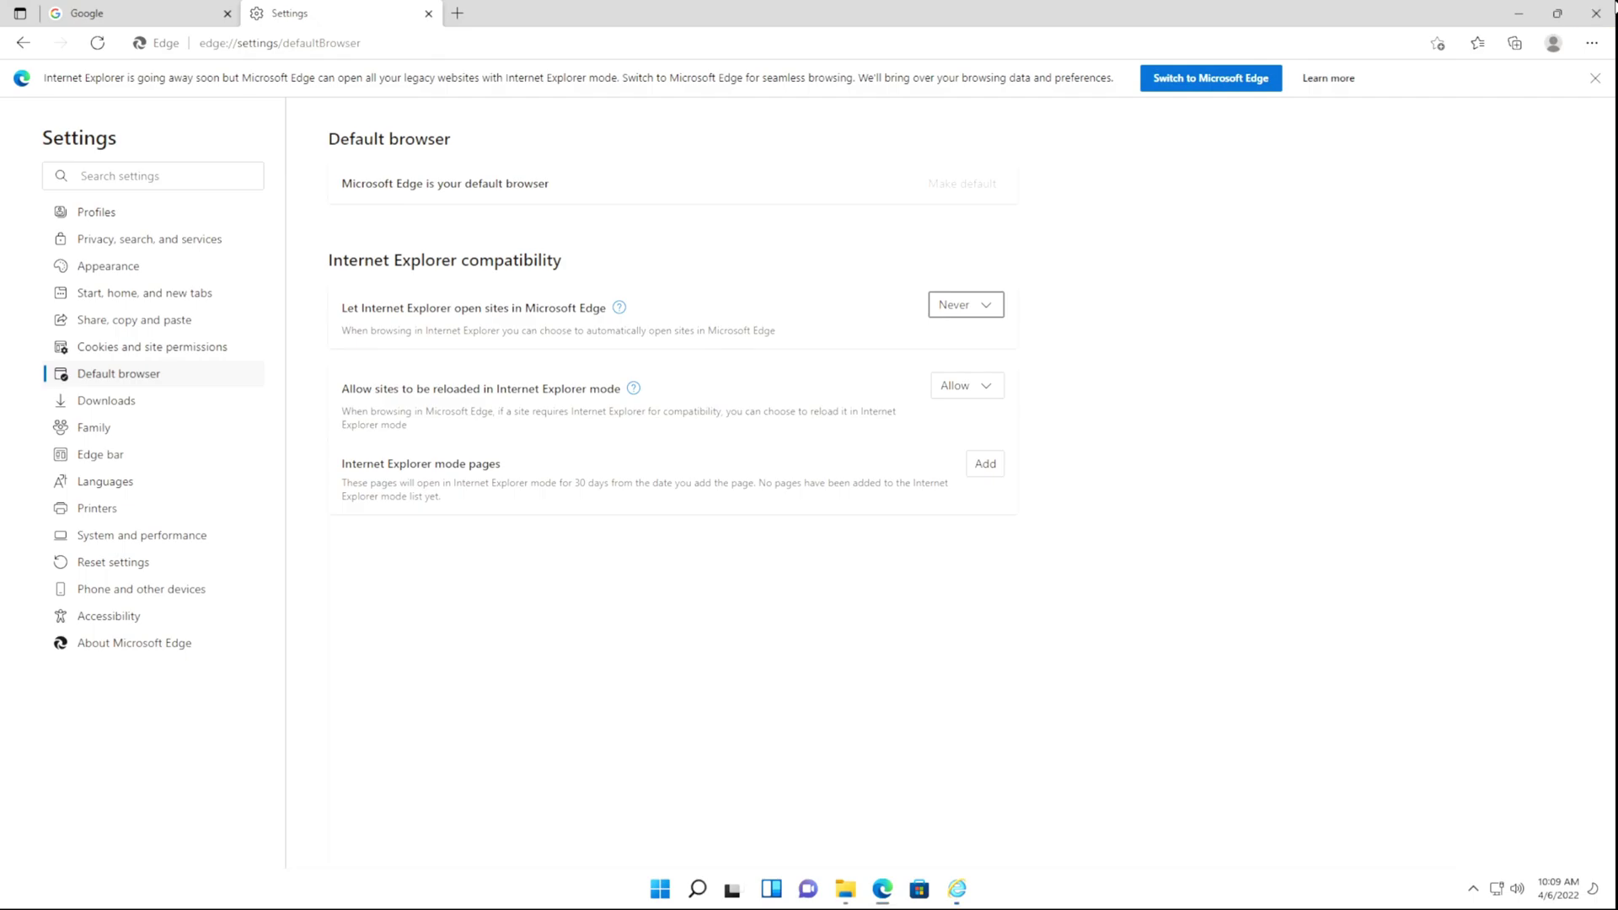
left_click(1597, 12)
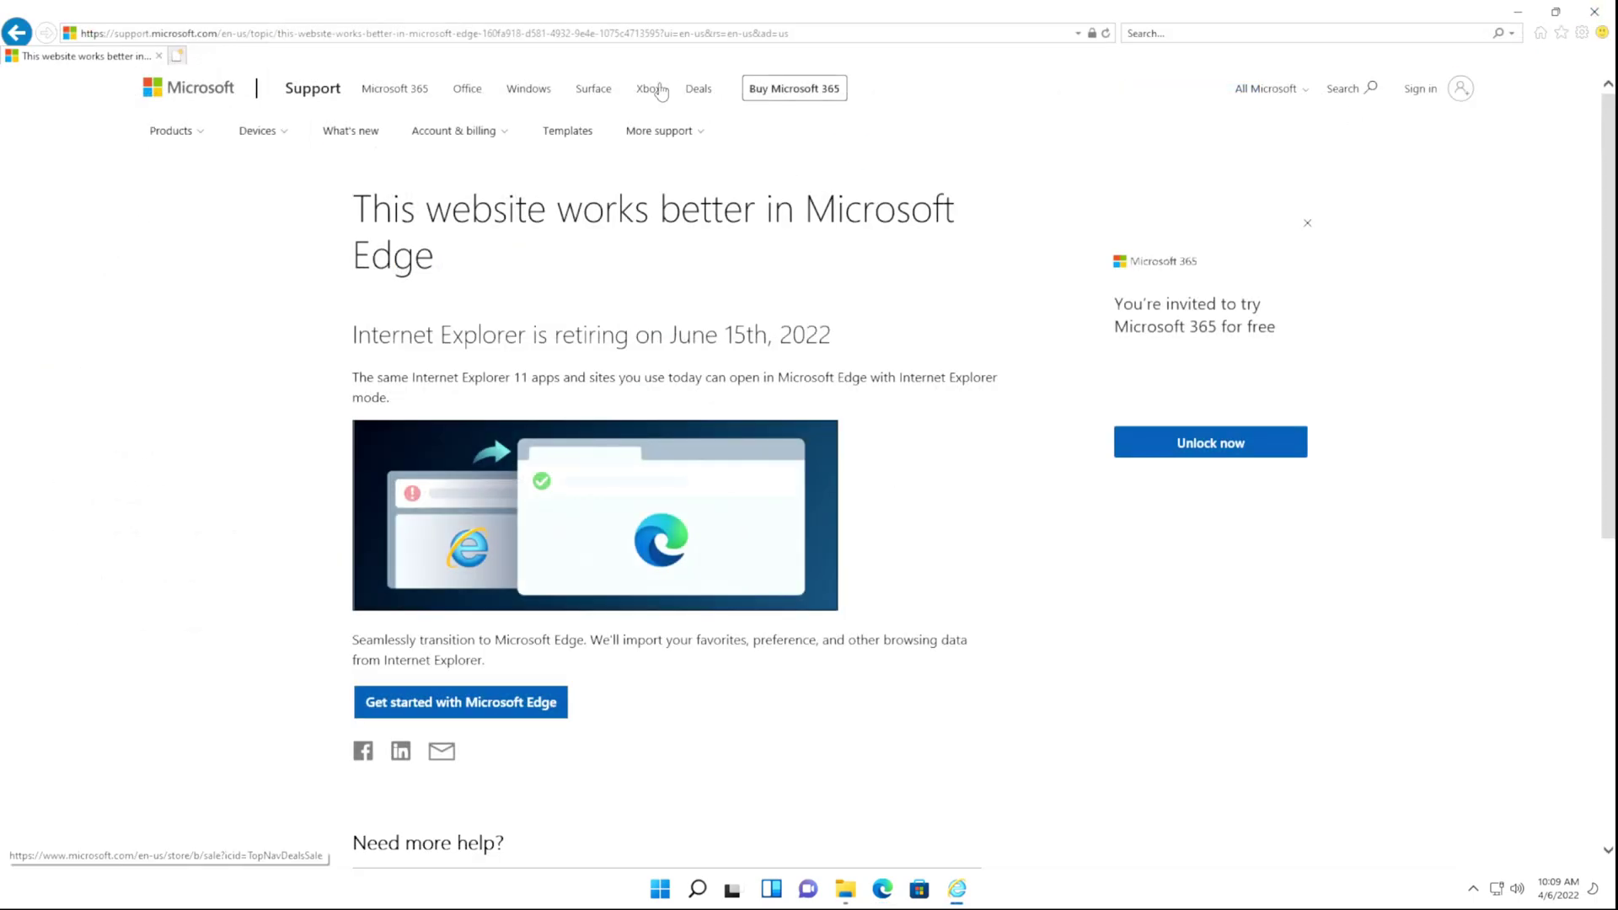
Step: Load google.com in Internet Explorer's address bar
key("alt+d")
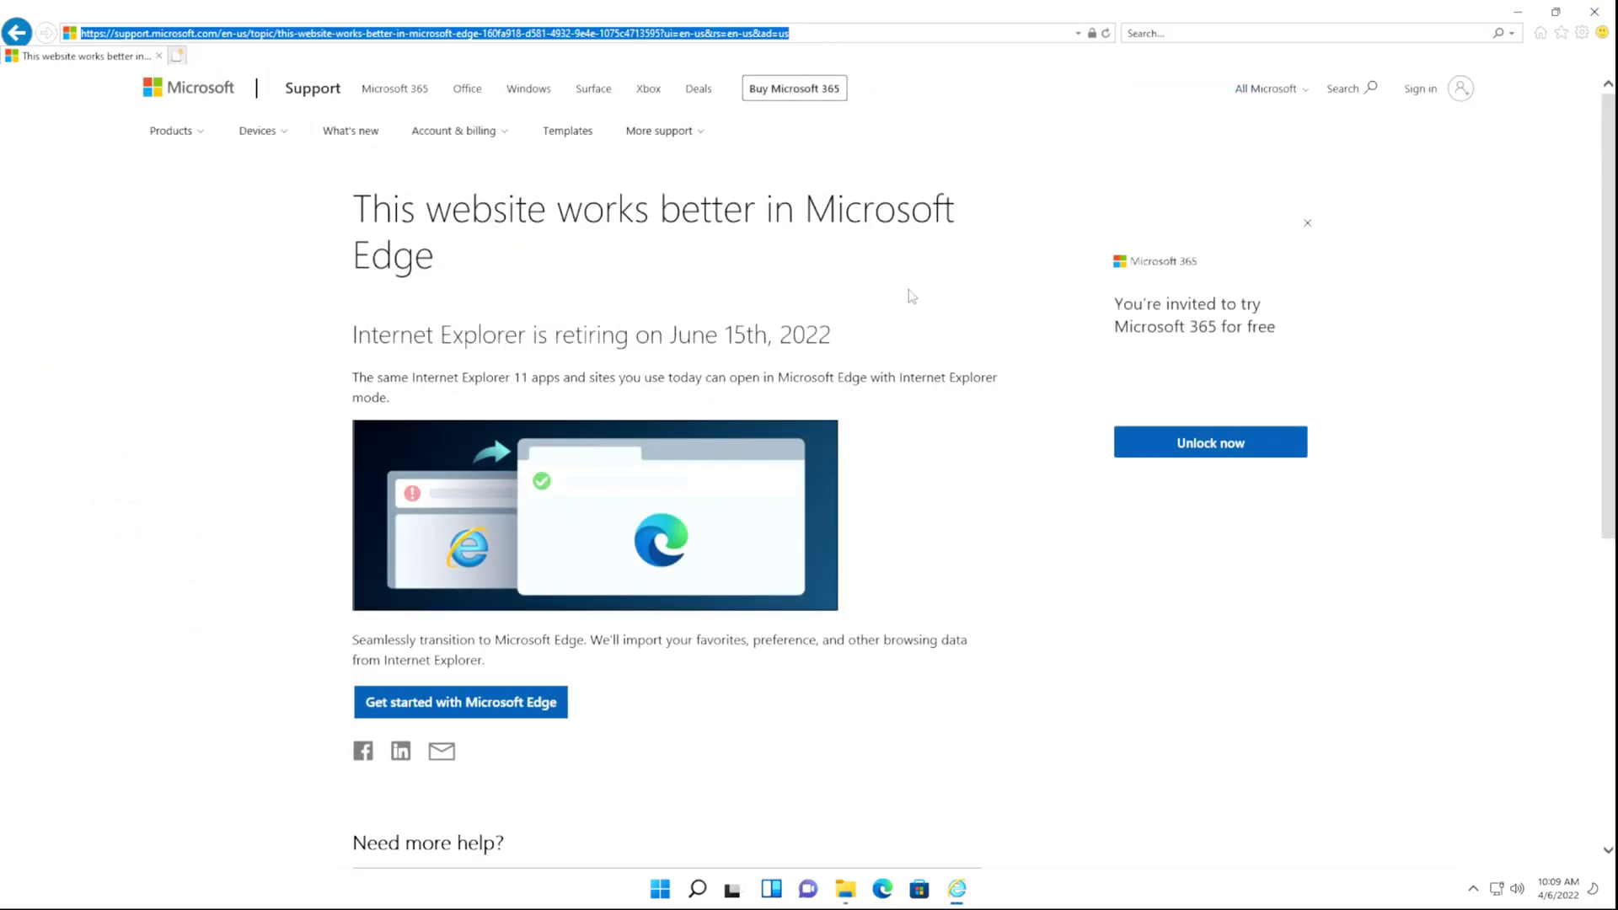
type("google.com/")
key("Return")
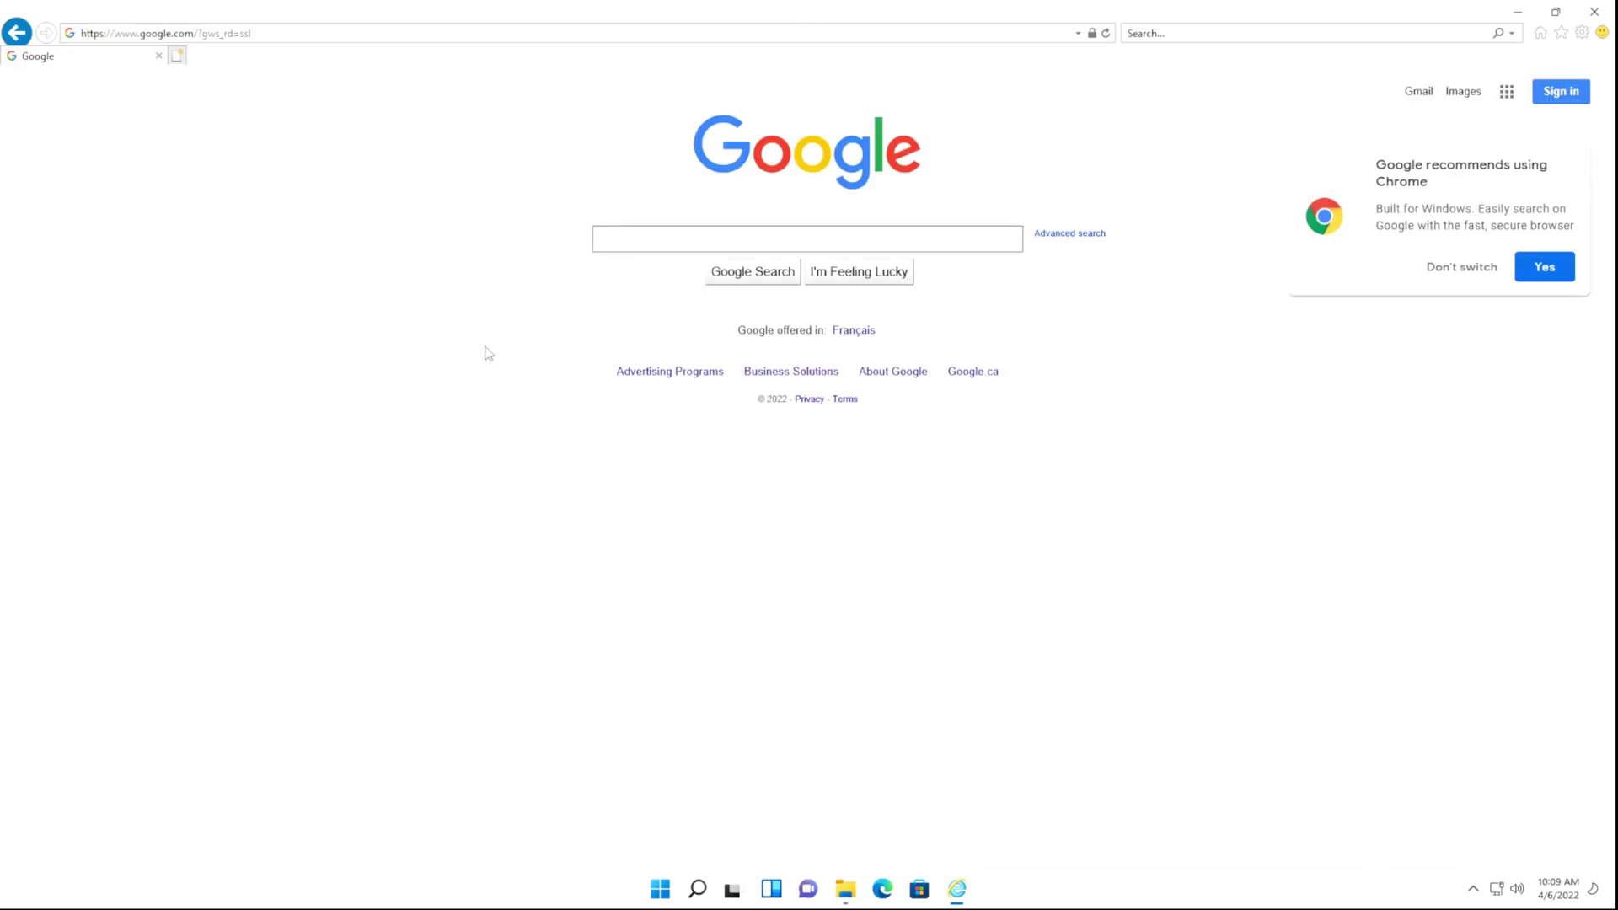
Step: Pin Internet Explorer to the taskbar and close its window
right_click(957, 889)
left_click(940, 815)
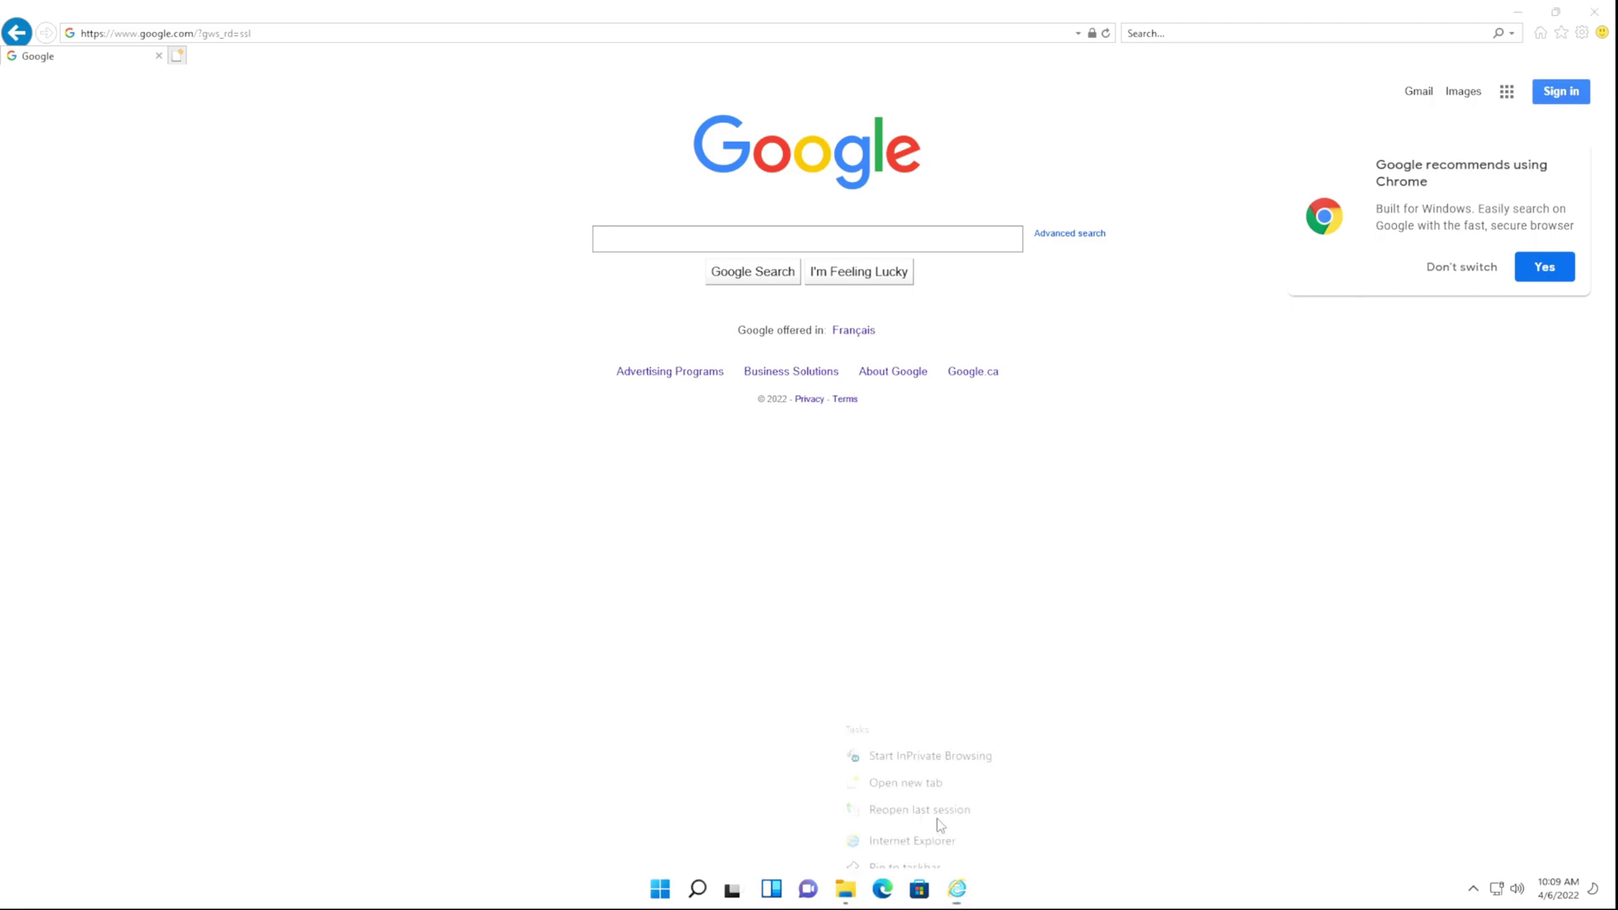
left_click(1595, 12)
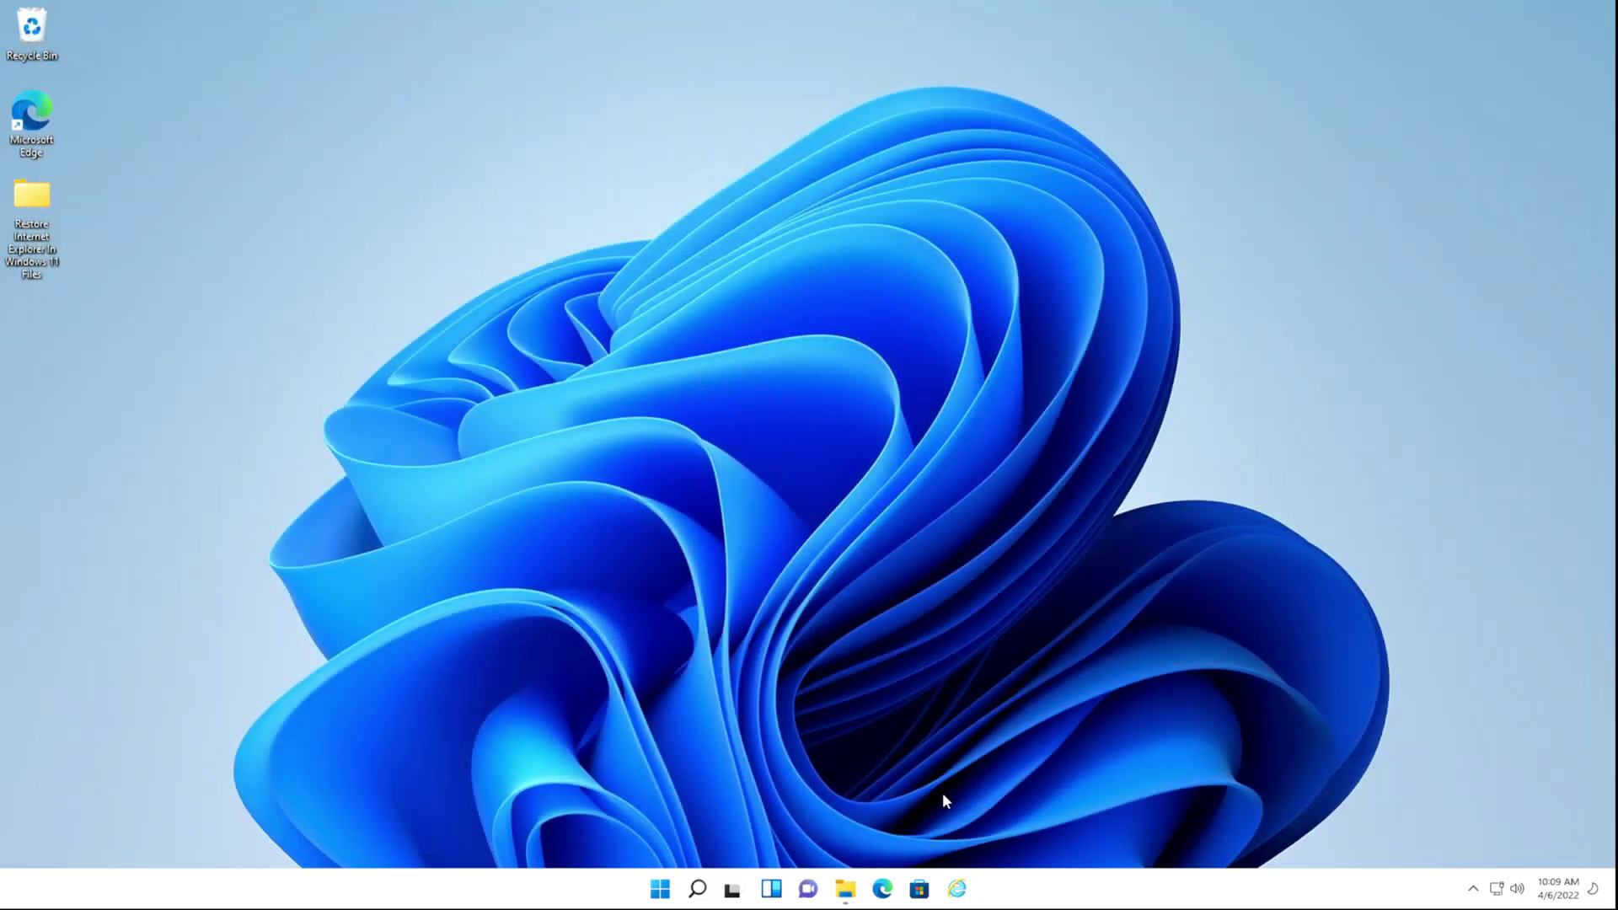
right_click(956, 889)
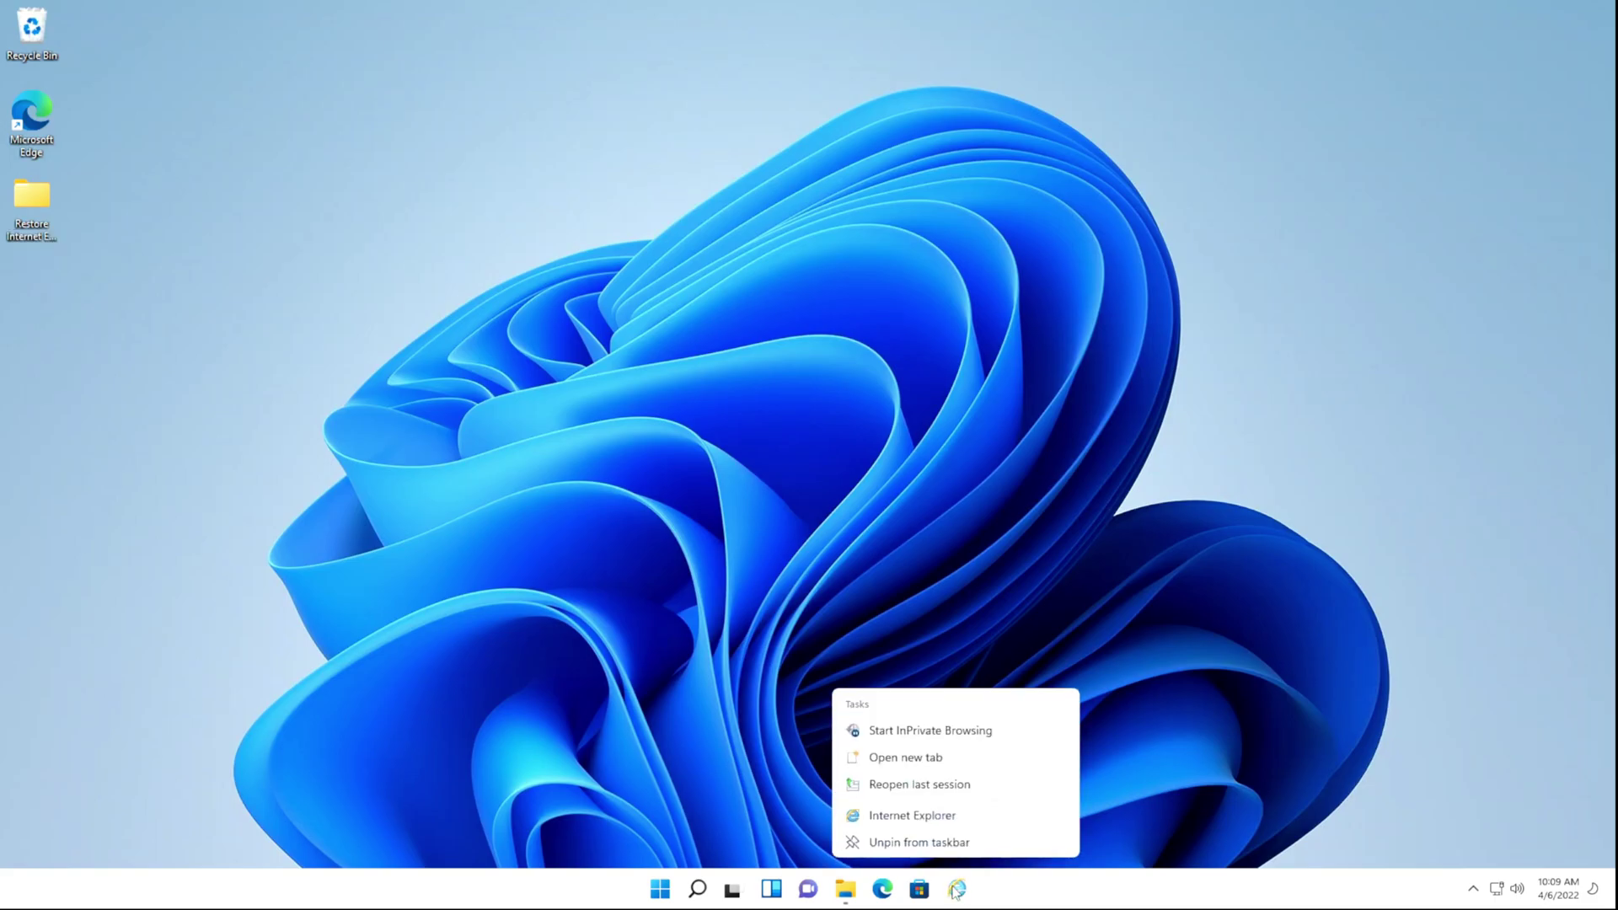
left_click(946, 732)
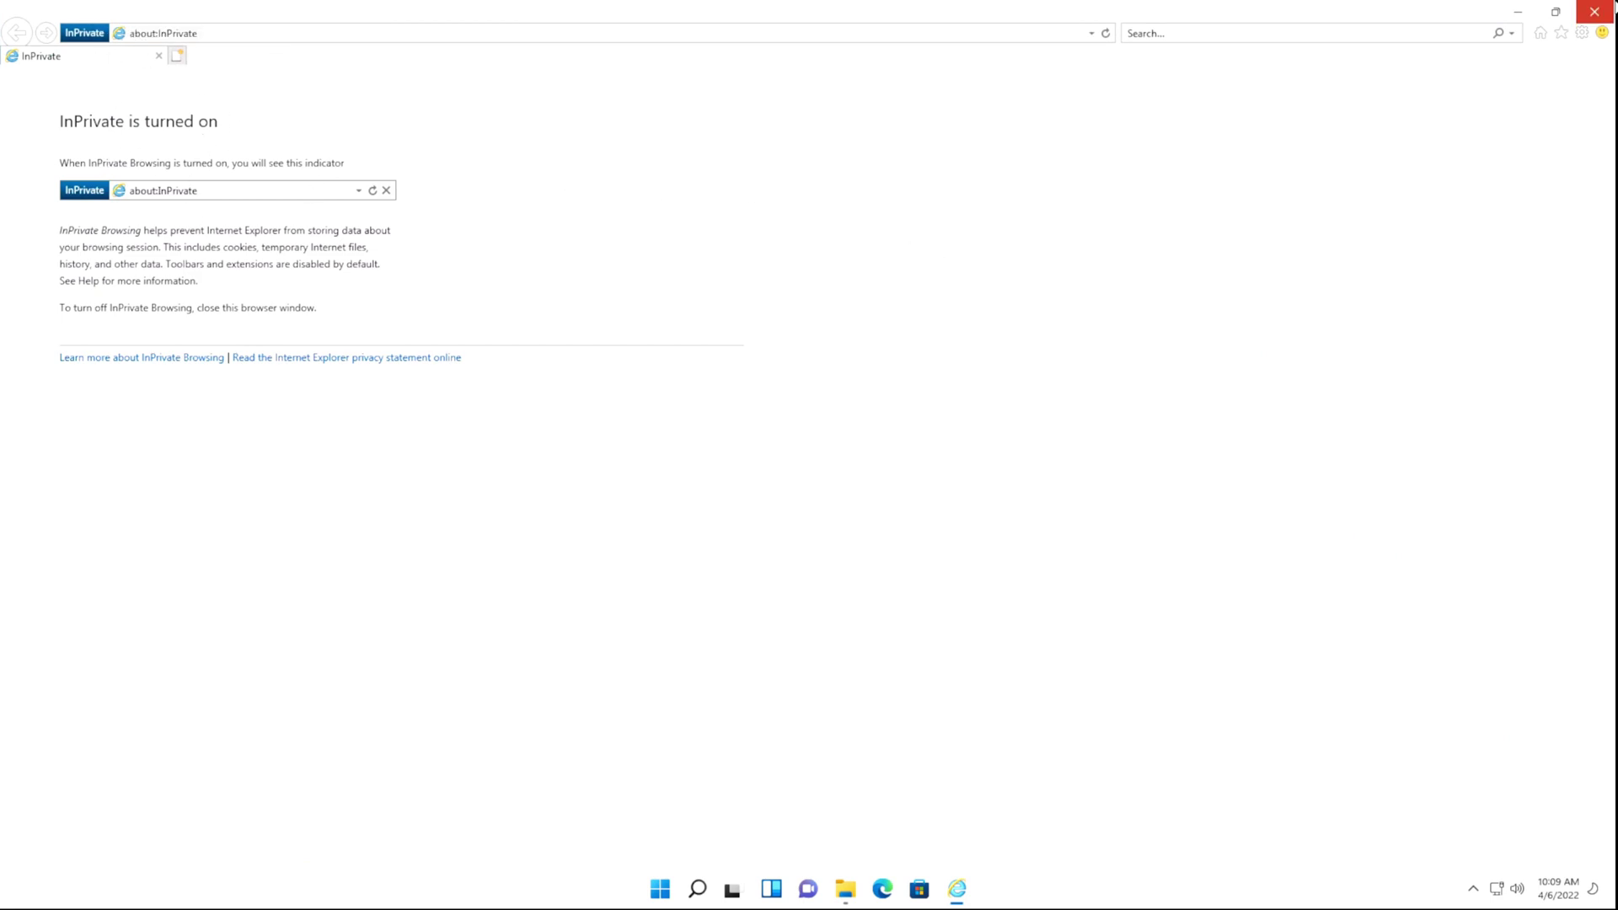
left_click(1595, 12)
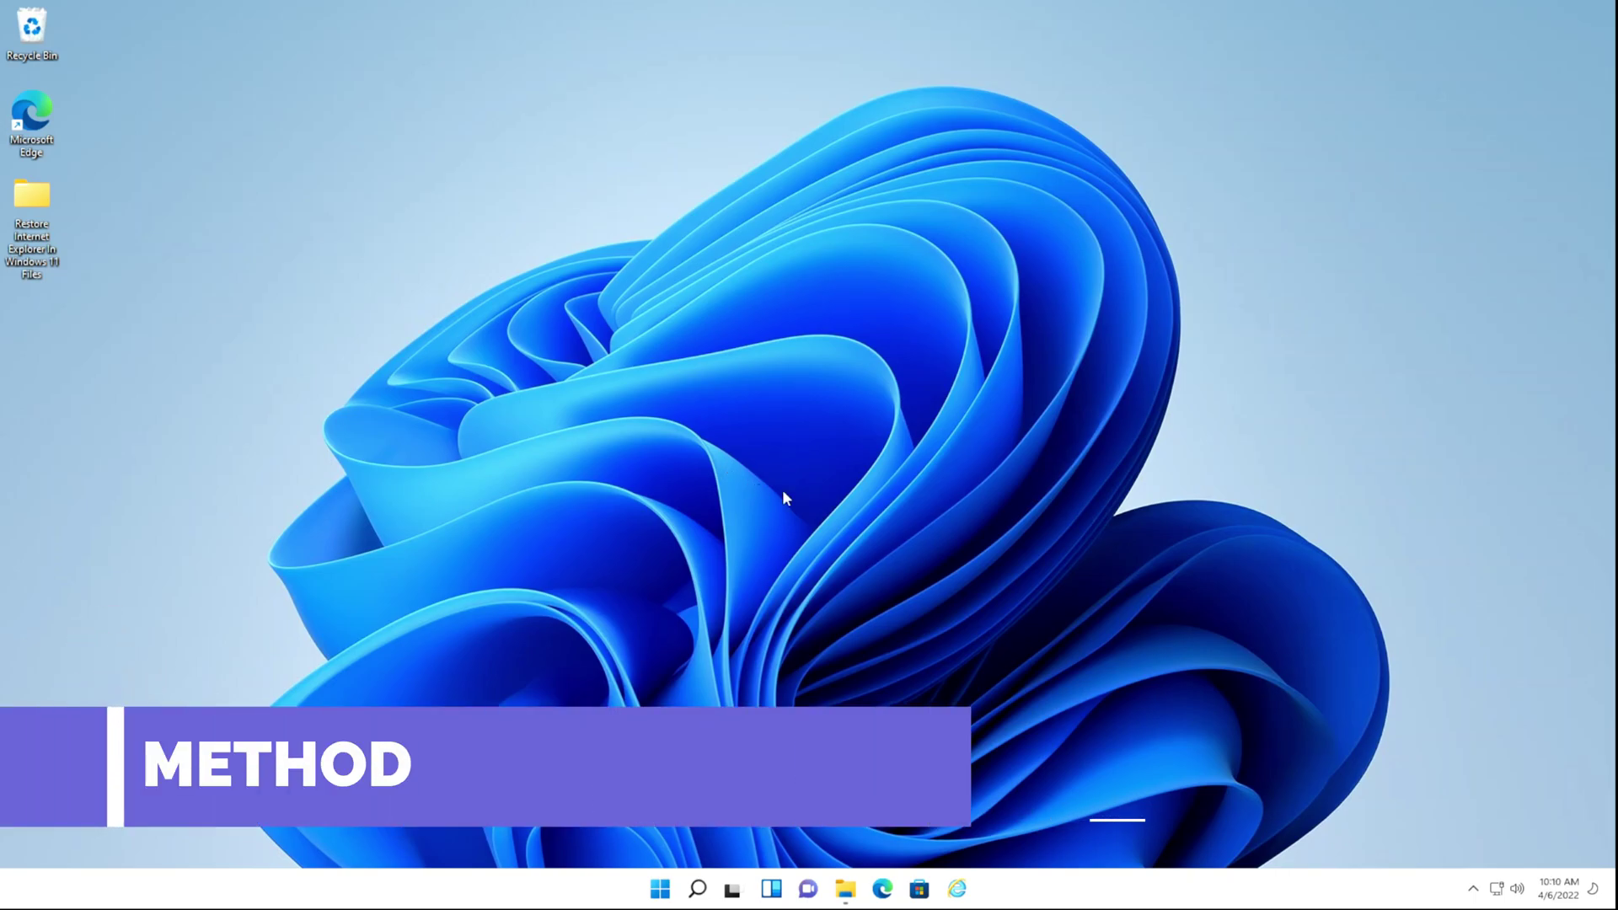
Step: Launch Microsoft Edge from the taskbar and go to bing.com
left_click(894, 898)
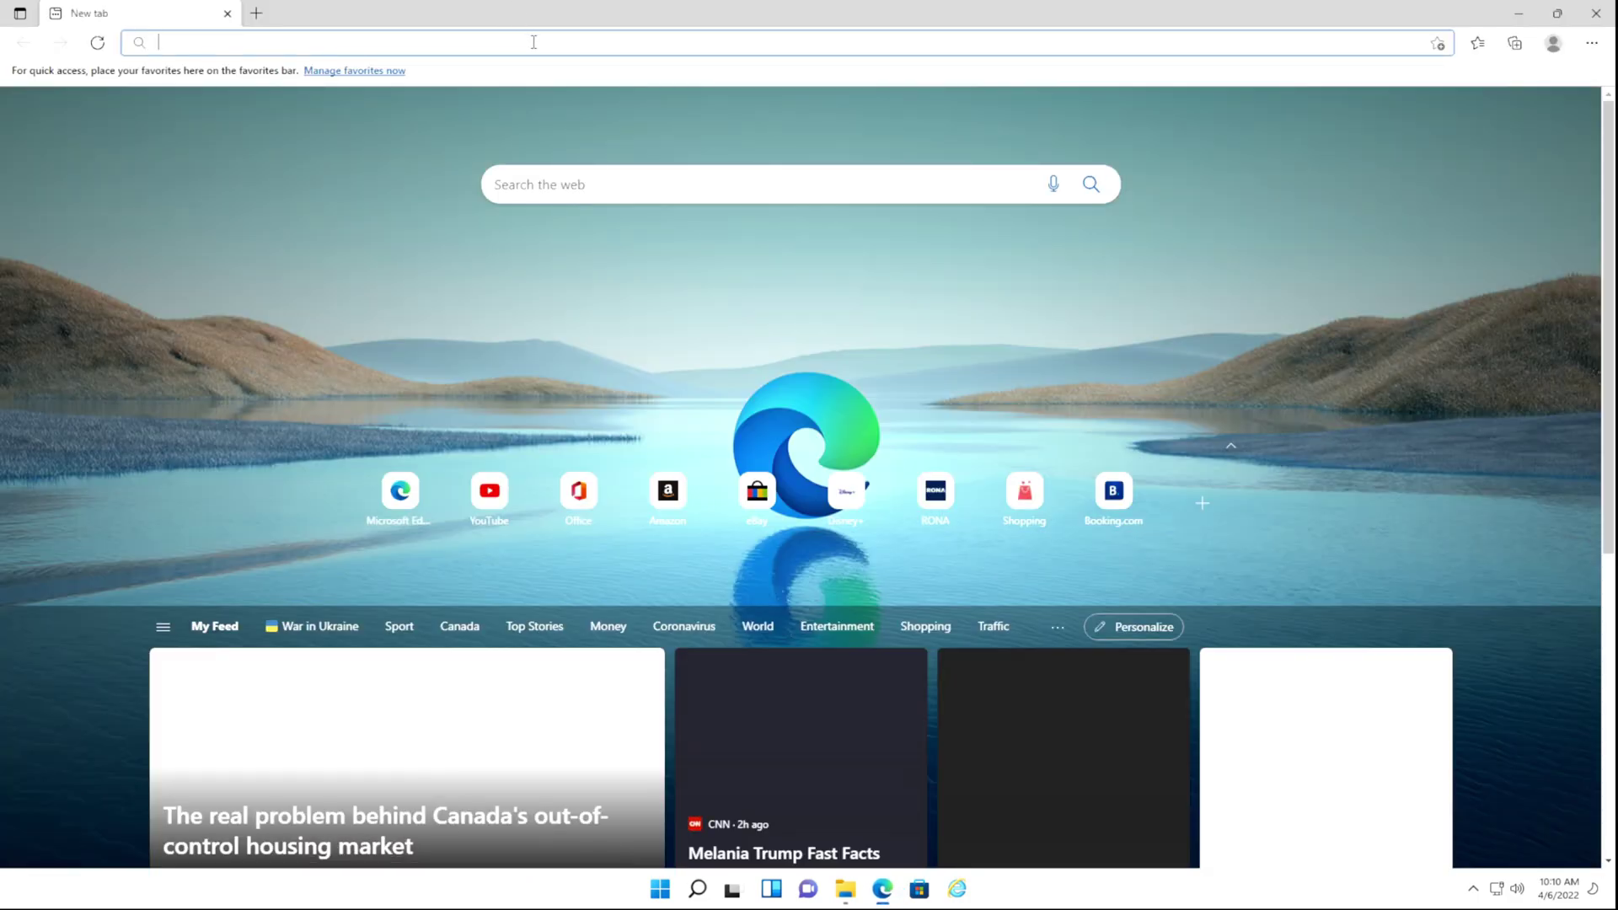
type("bing")
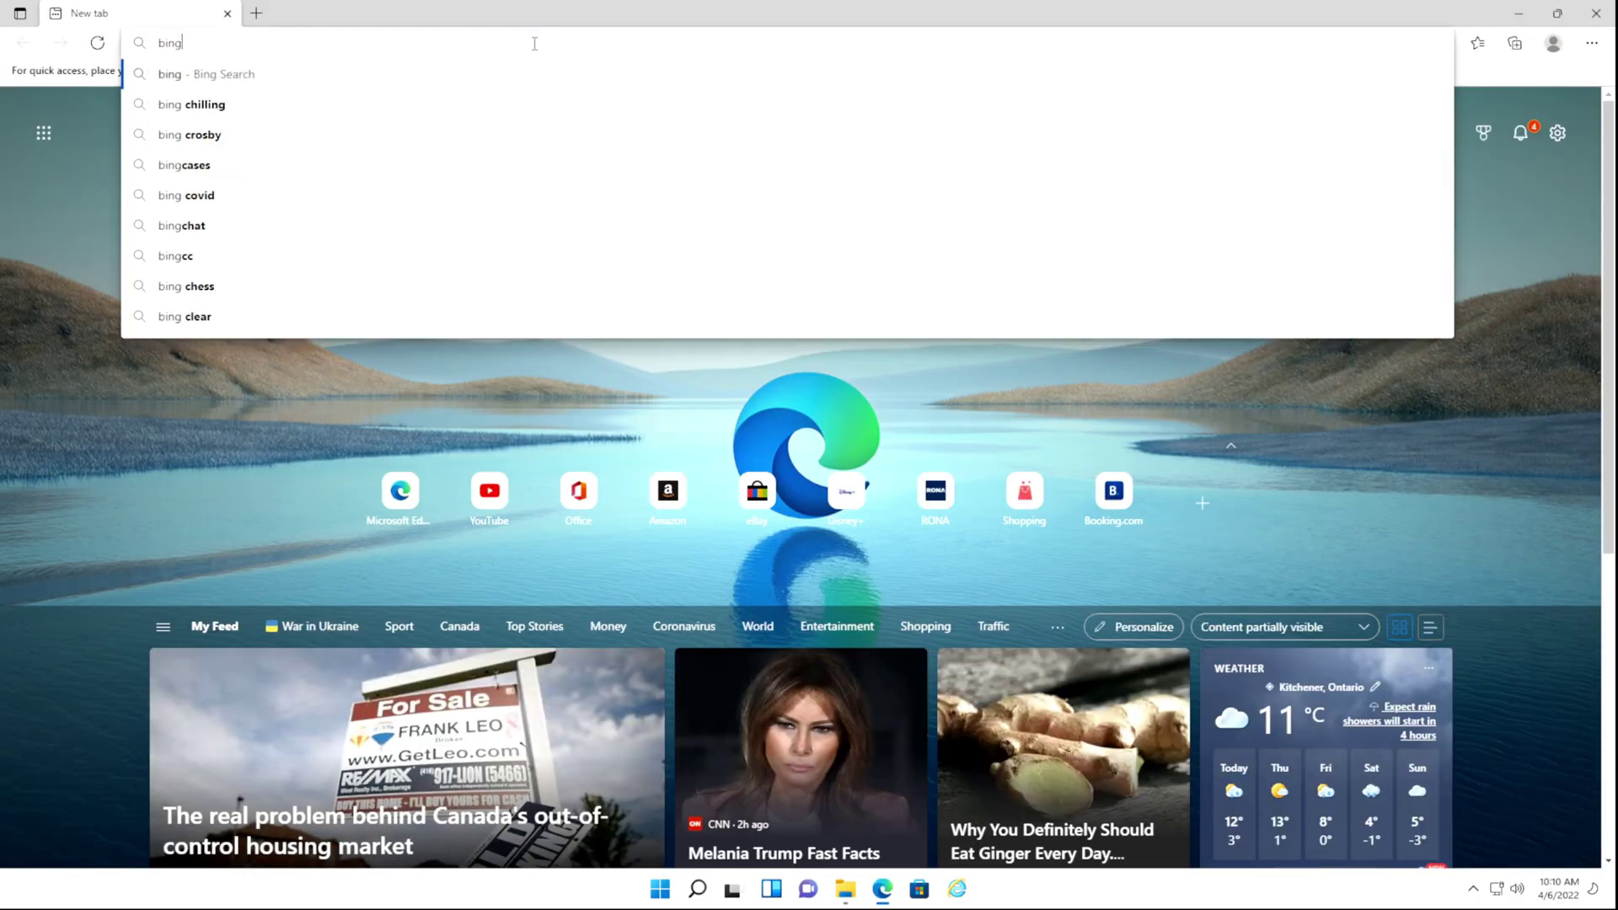
key("Return")
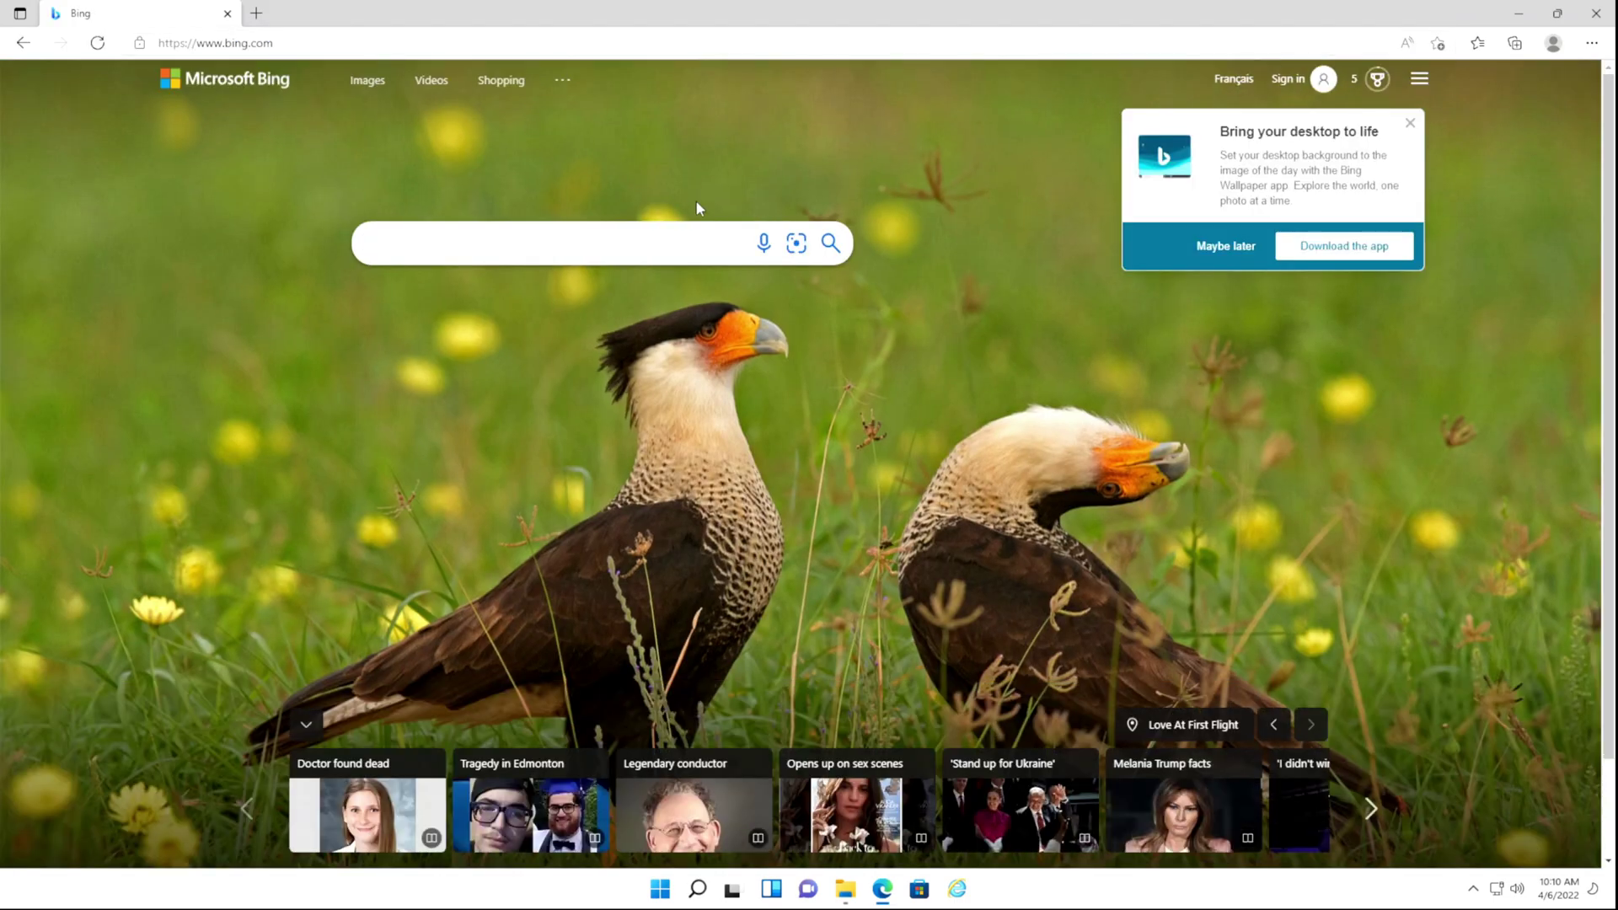
left_click(1592, 47)
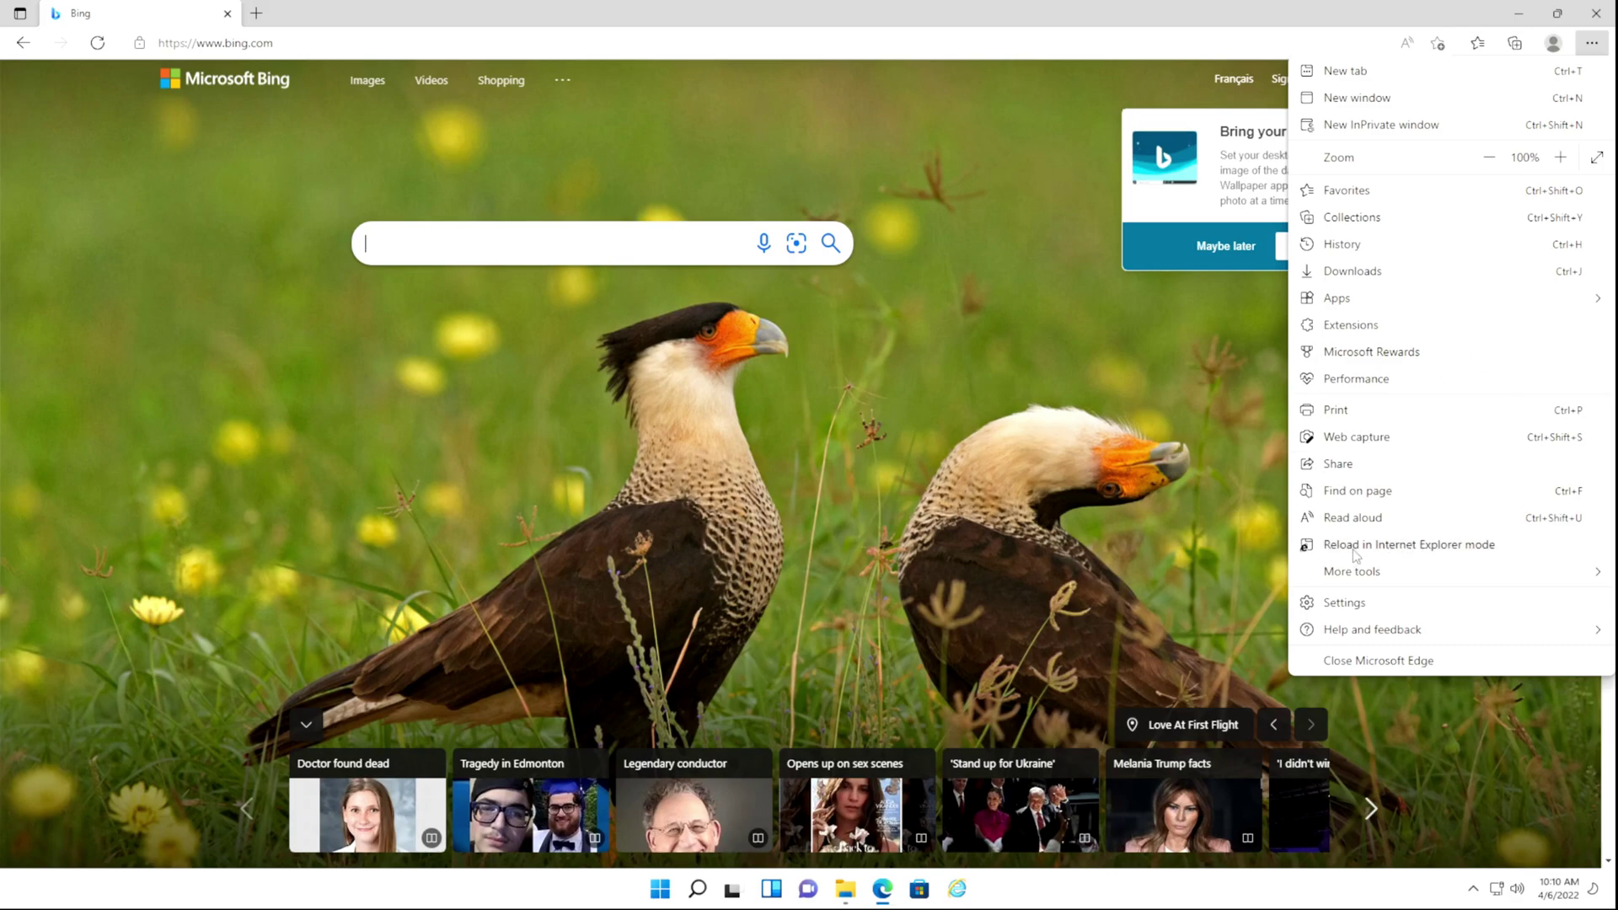
left_click(1344, 603)
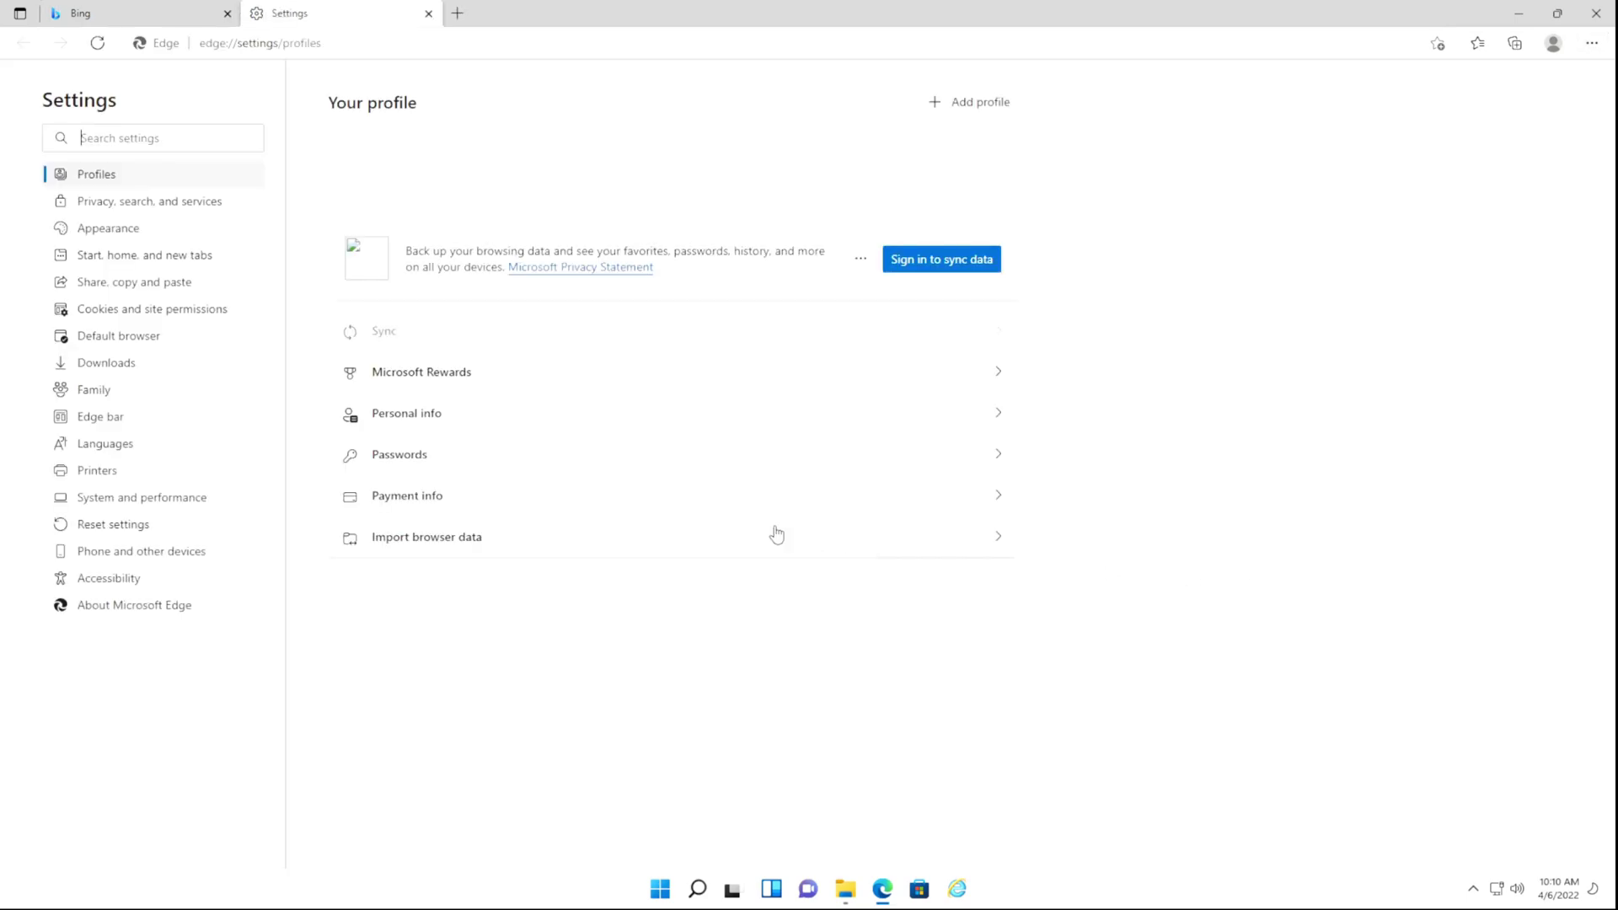
left_click(178, 344)
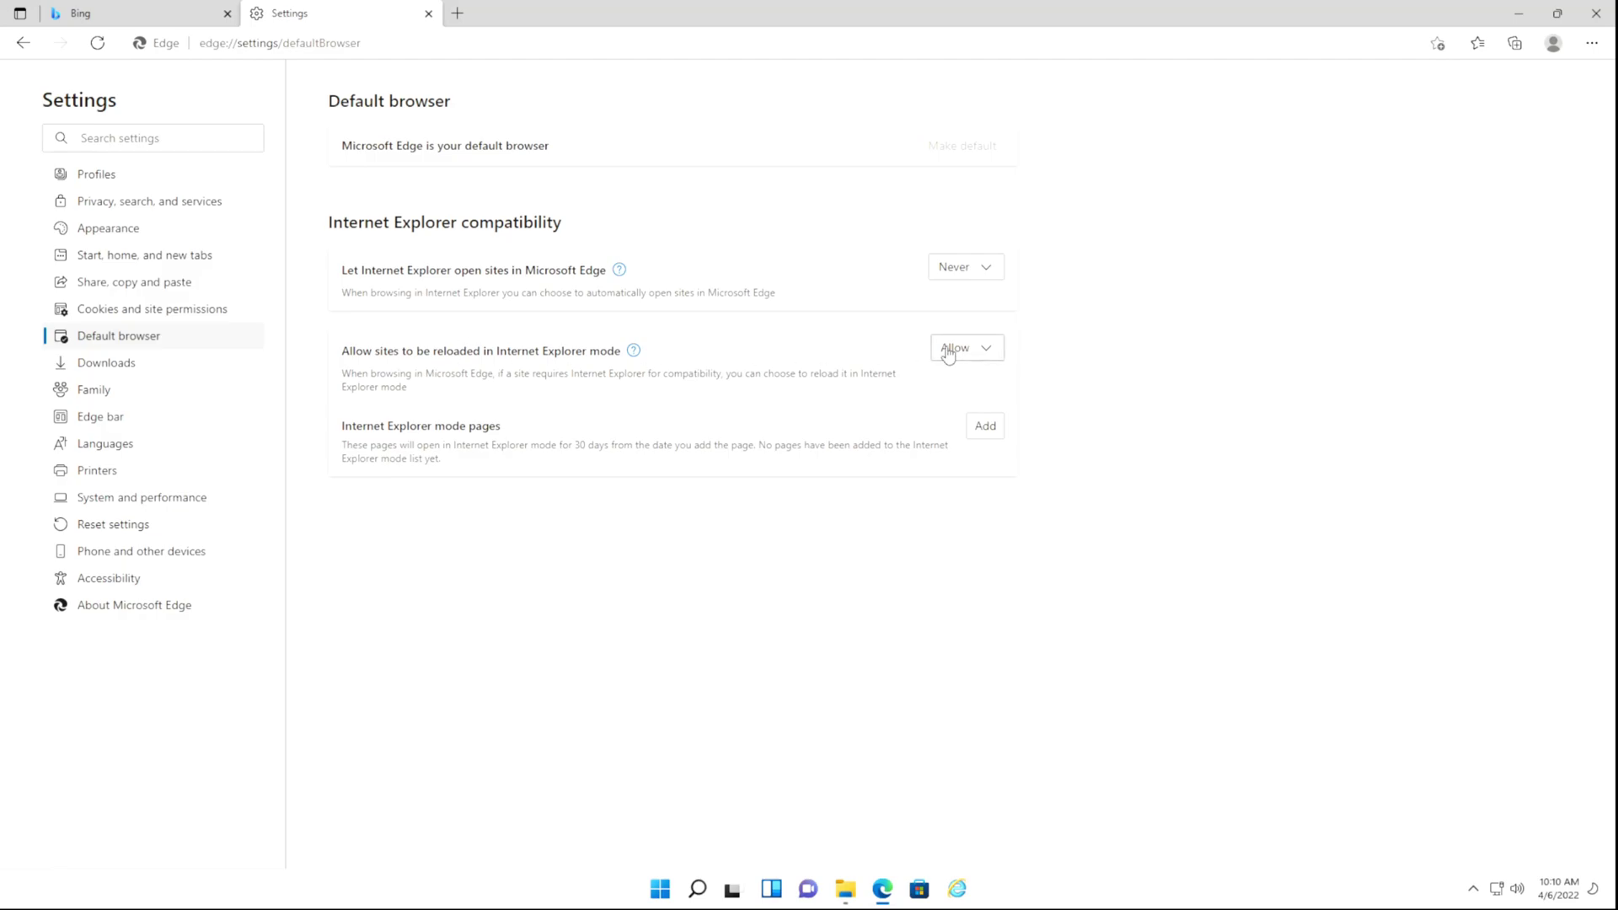
left_click(985, 426)
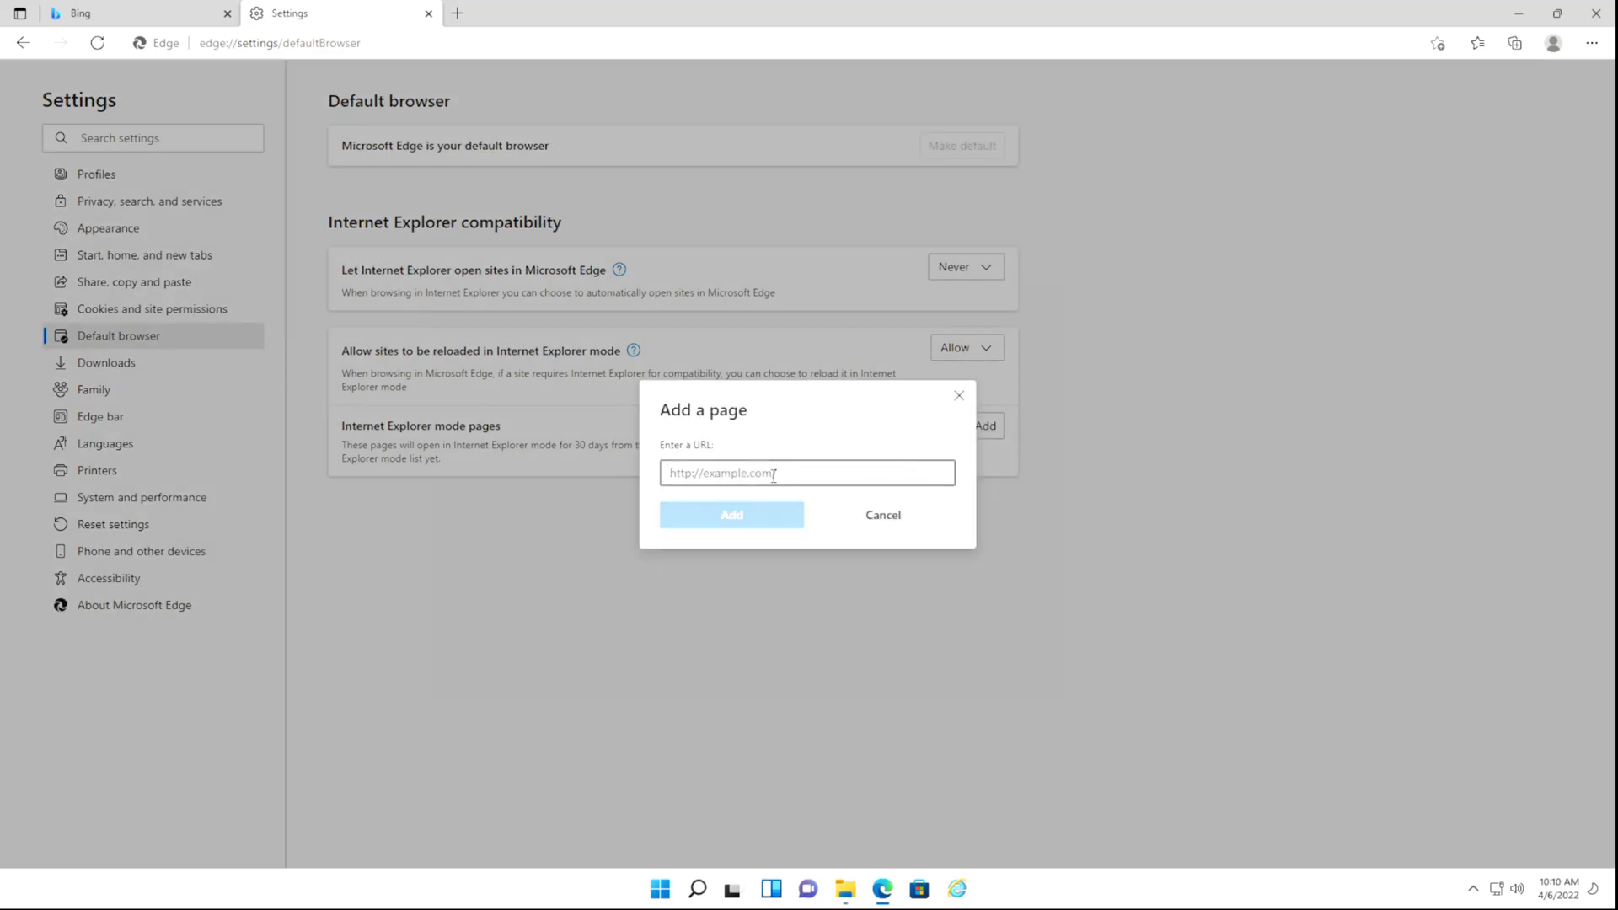
type("https://bing.com")
key("Return")
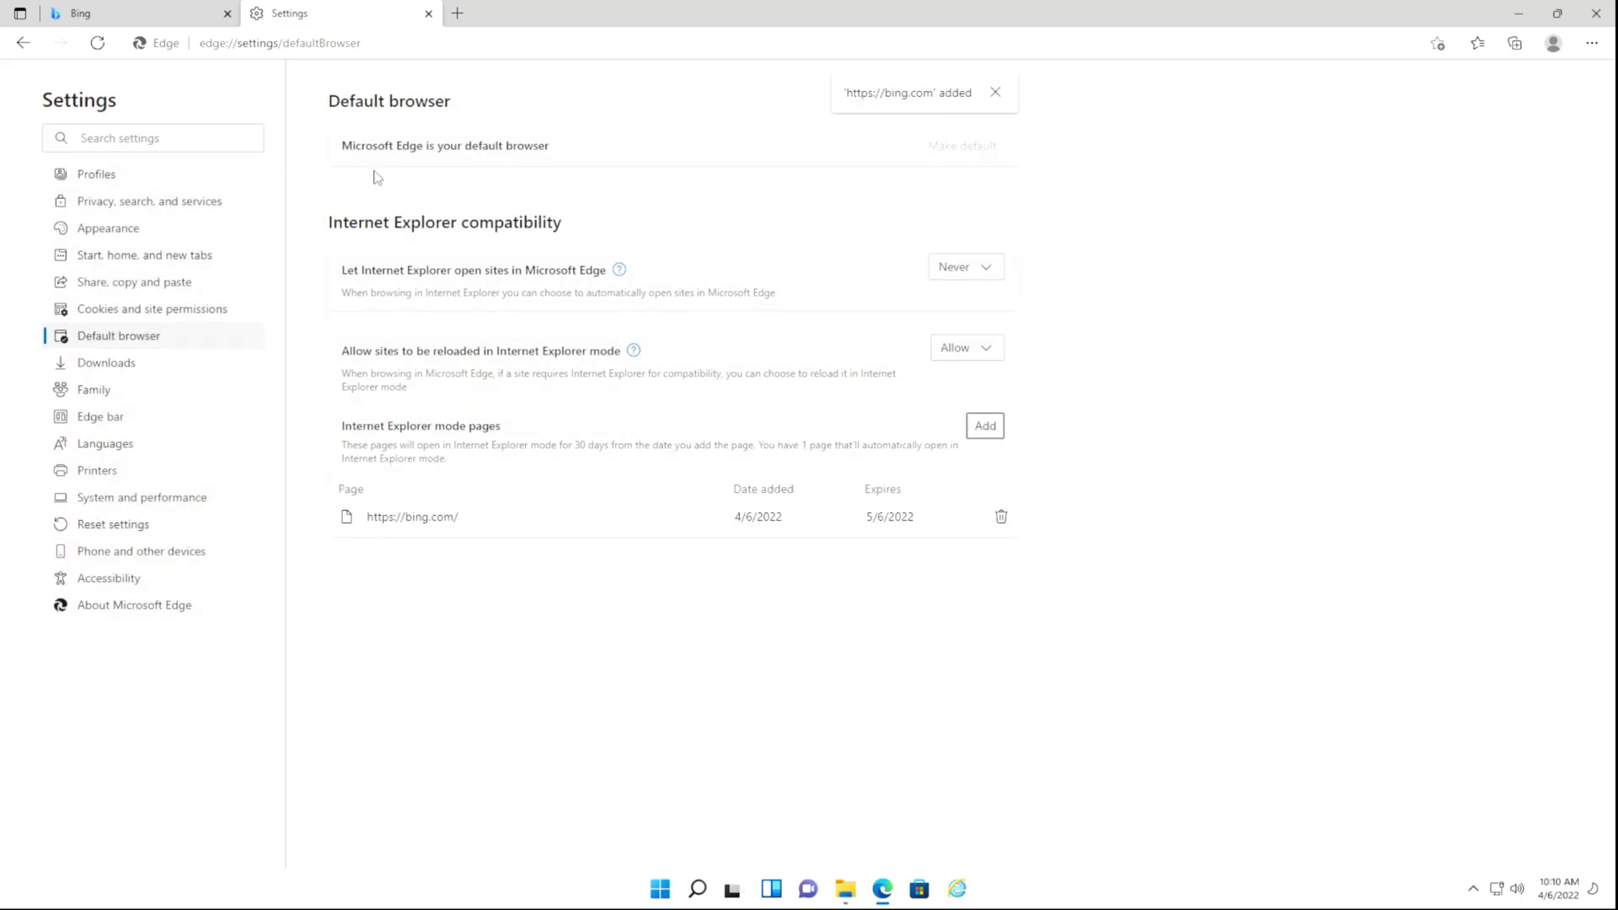
middle_click(339, 17)
left_click(1592, 43)
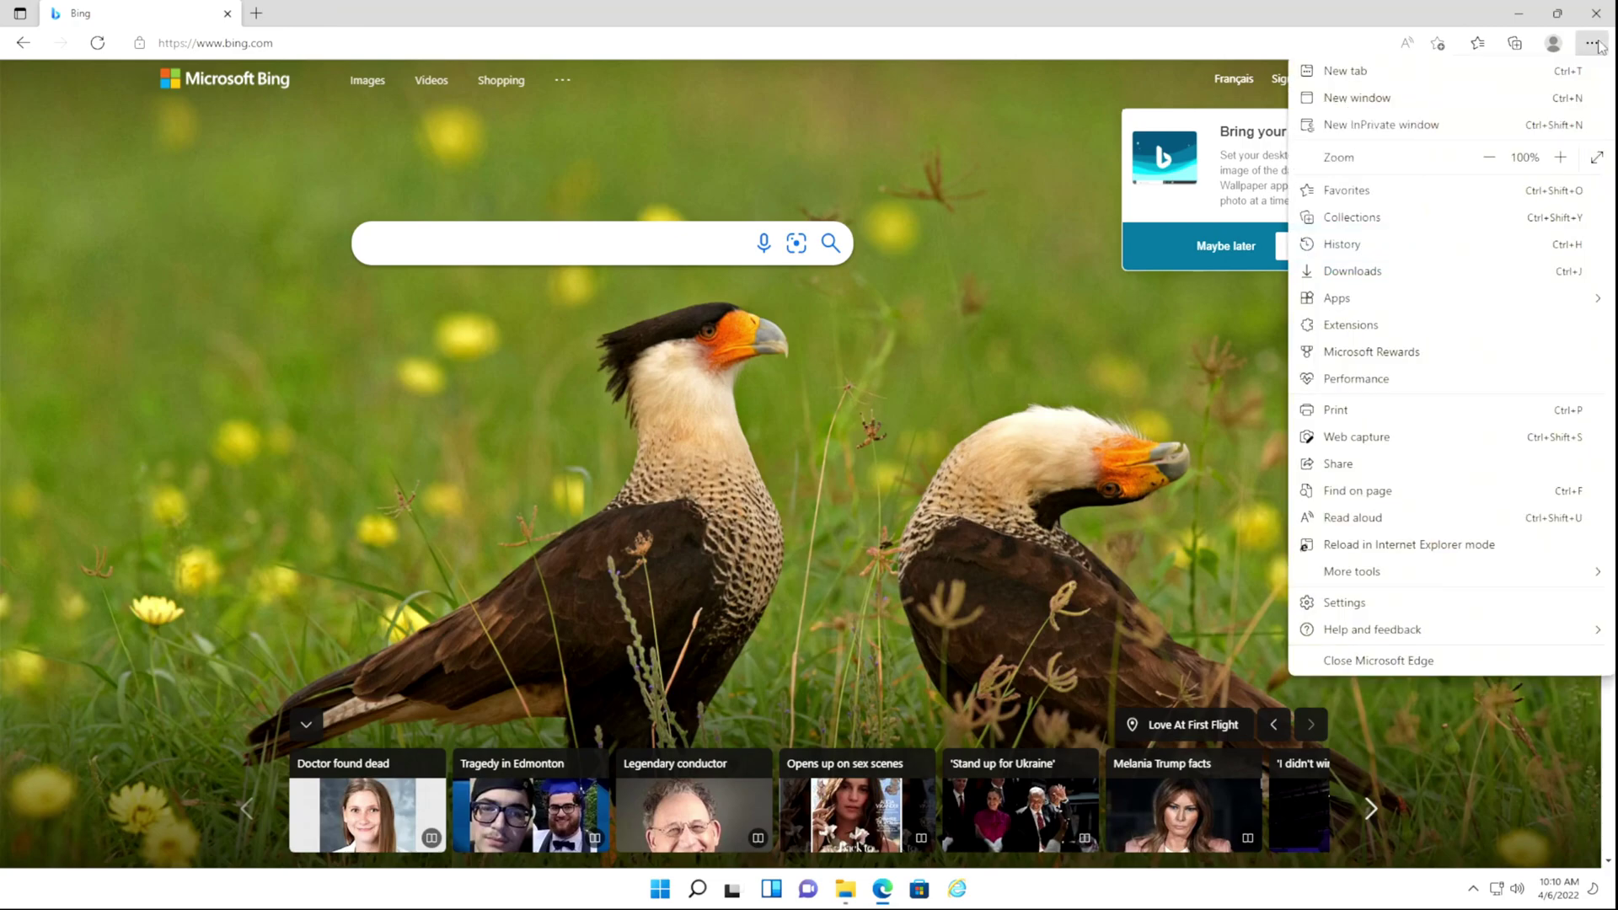
Step: Reload Bing in Internet Explorer mode, then open Find More Accelerators from Manage Accelerators
left_click(1344, 548)
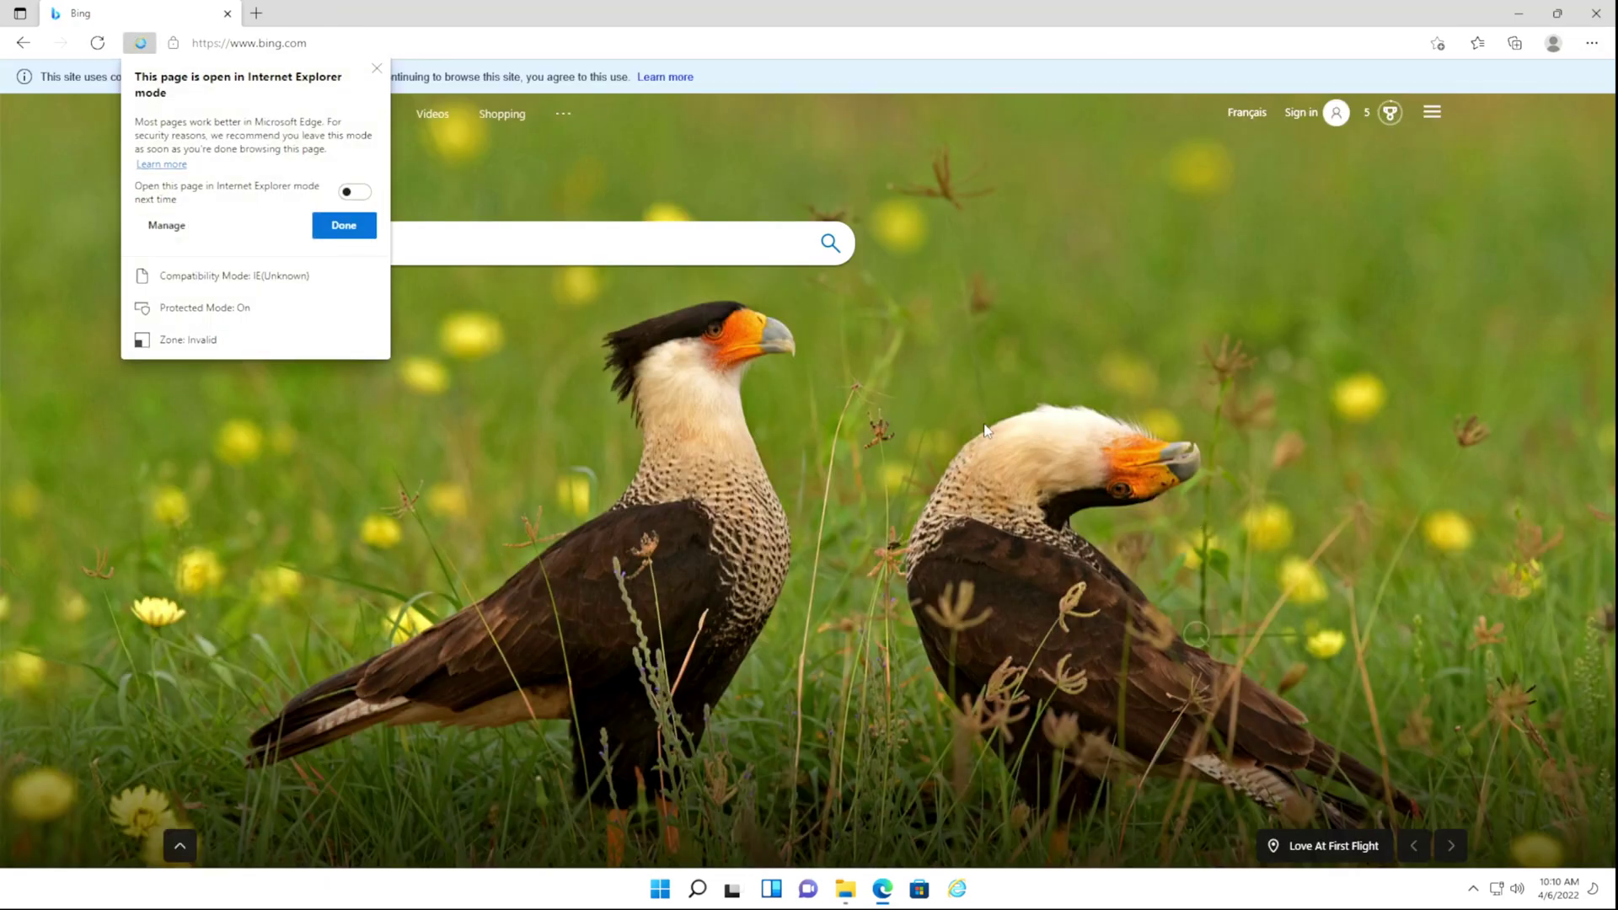
left_click(344, 226)
right_click(1019, 319)
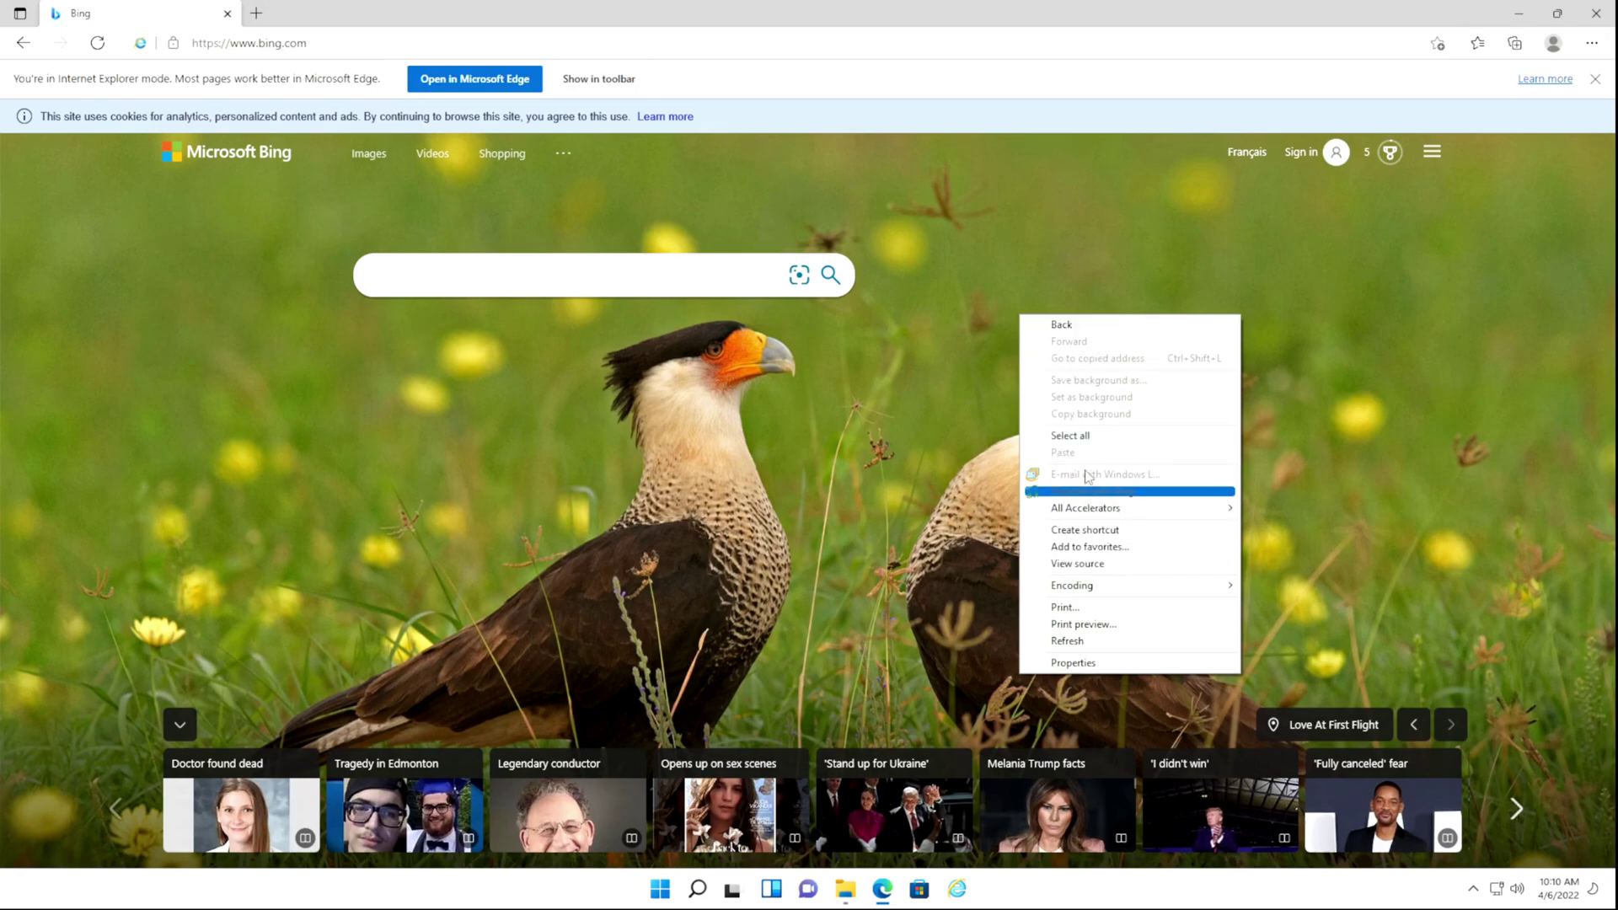
mouse_move(1095, 511)
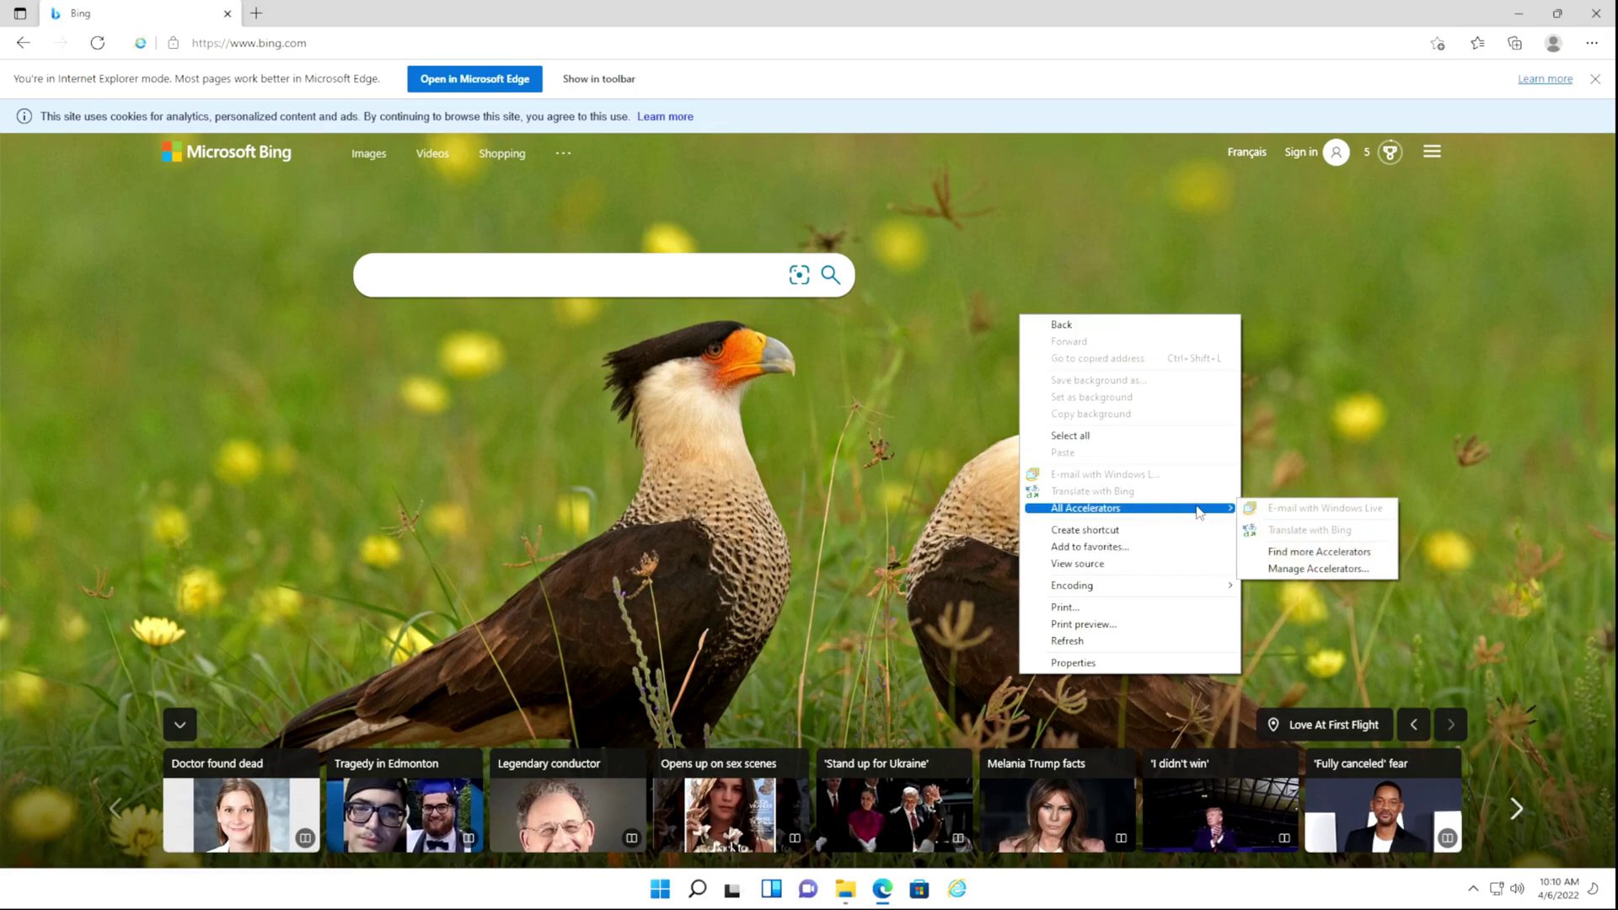
left_click(1310, 570)
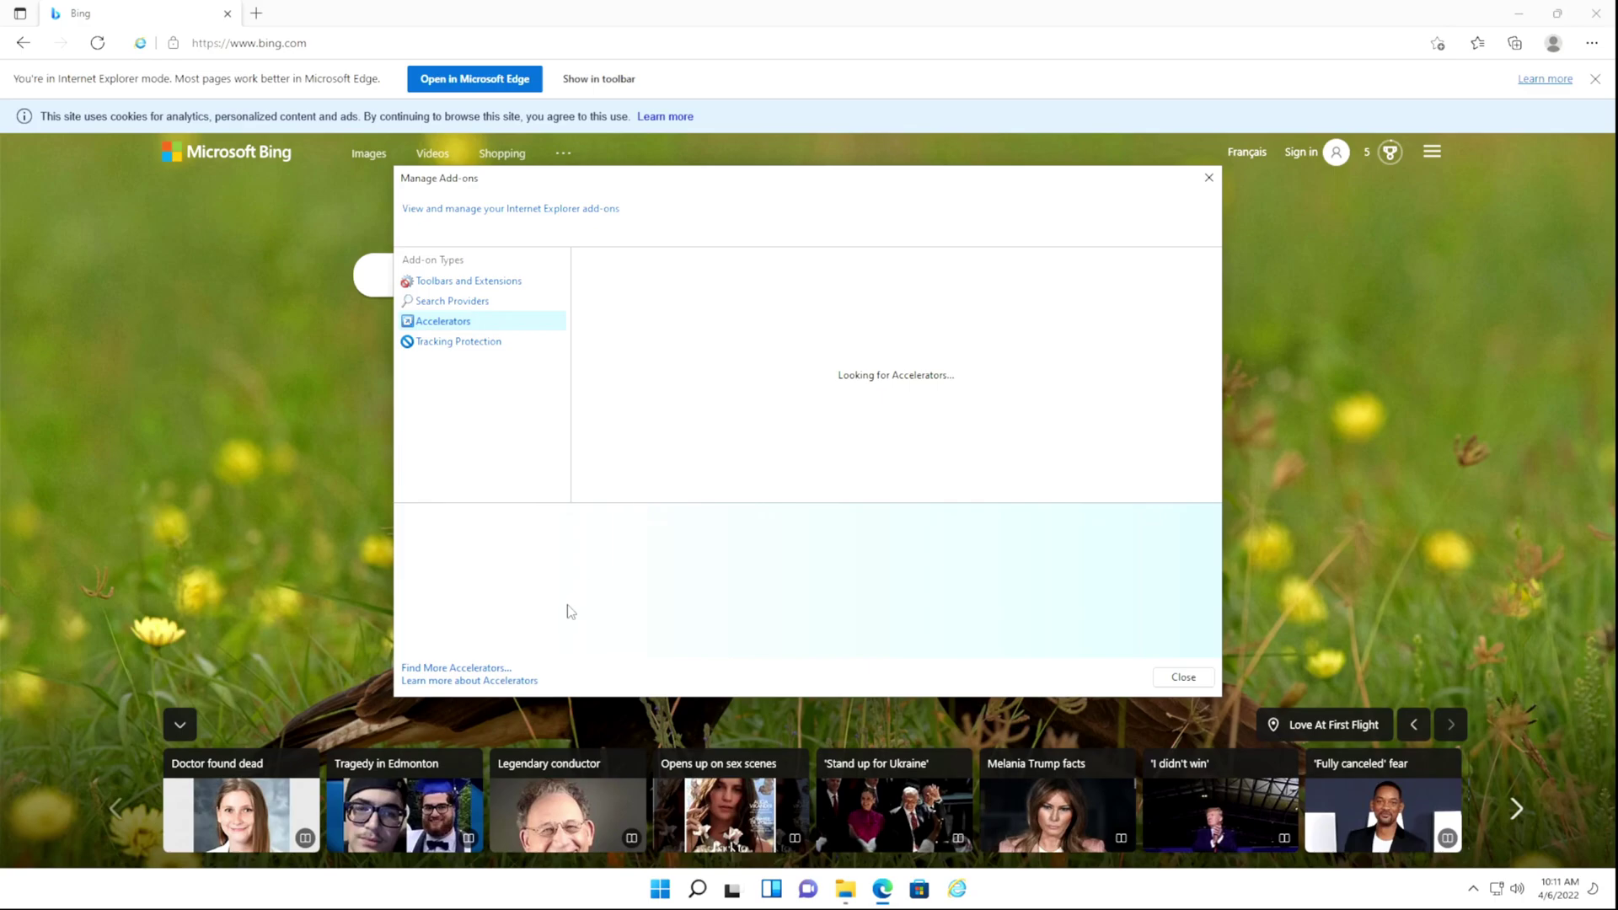
left_click(454, 670)
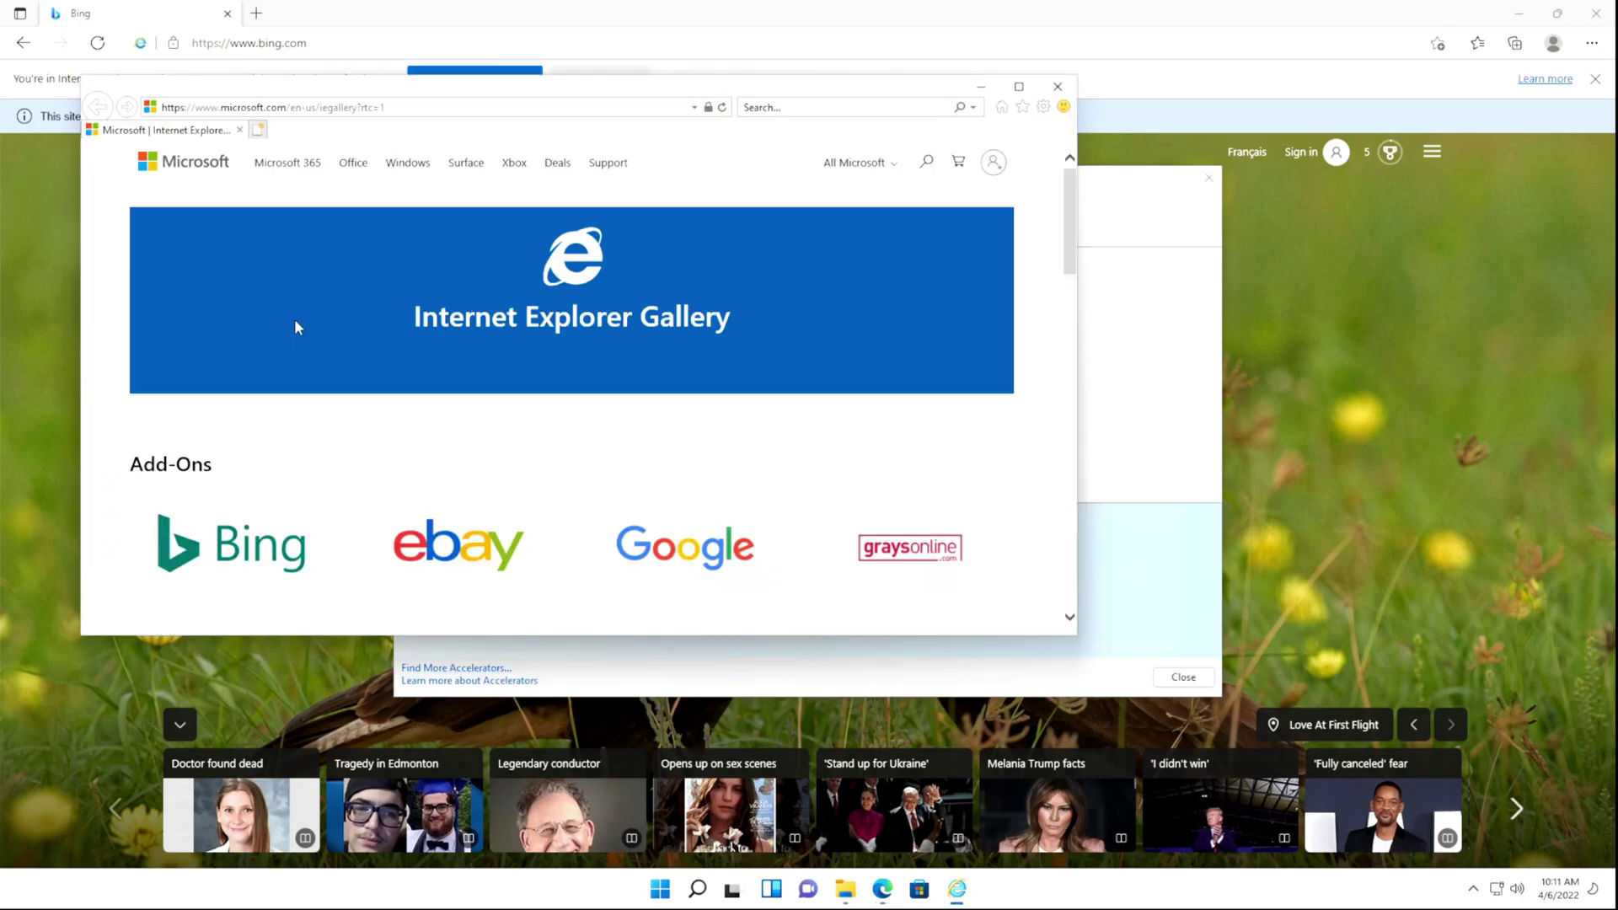